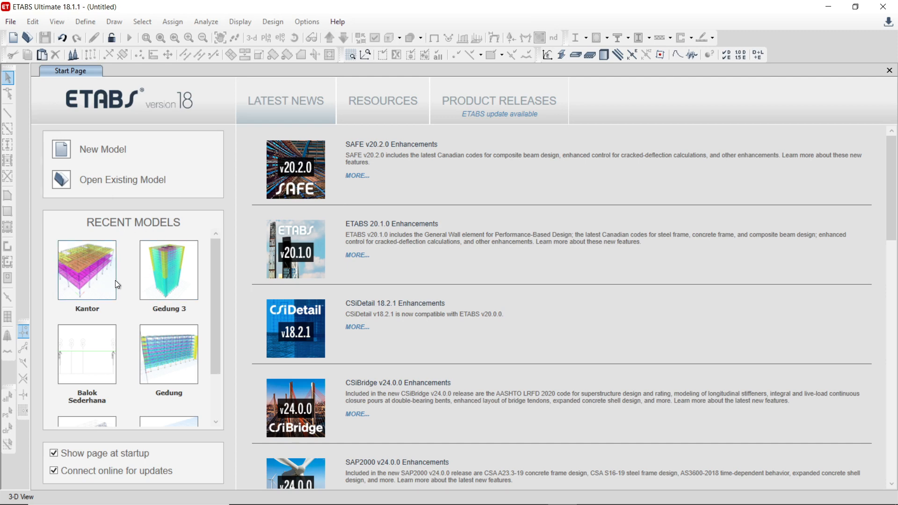
Step: Start a new model using built-in initialization settings with Metric SI display units
scroll(150, 297, down, 2)
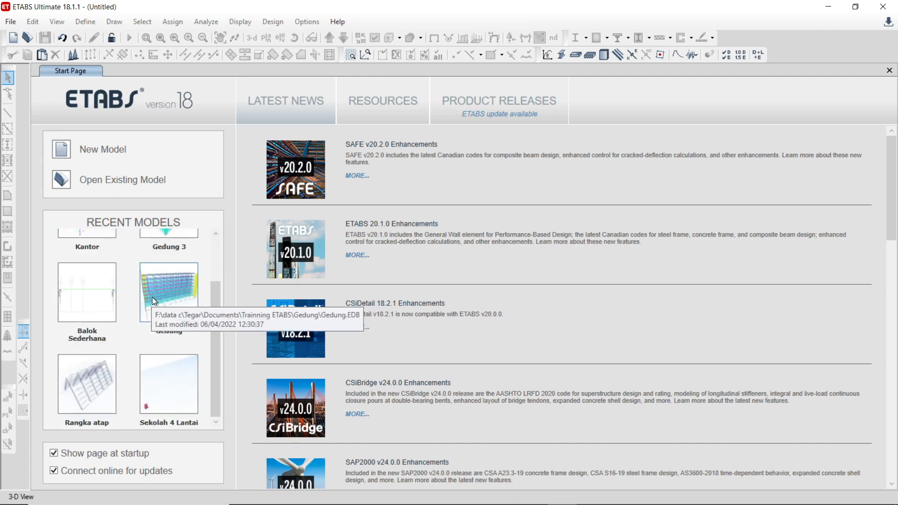
click(60, 151)
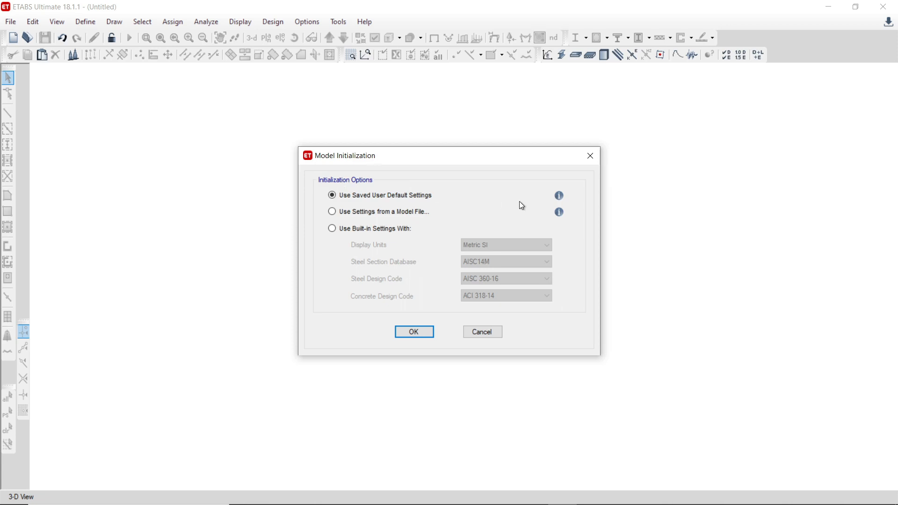
click(393, 211)
click(385, 228)
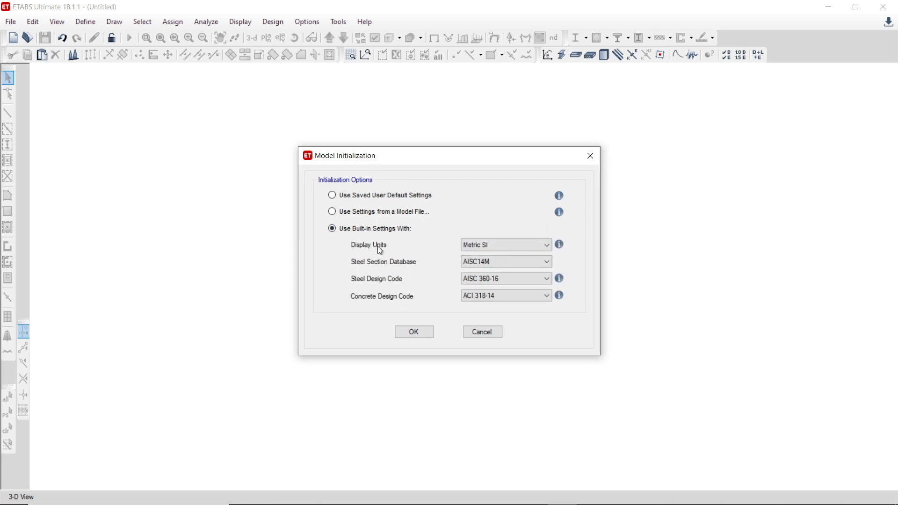
click(503, 247)
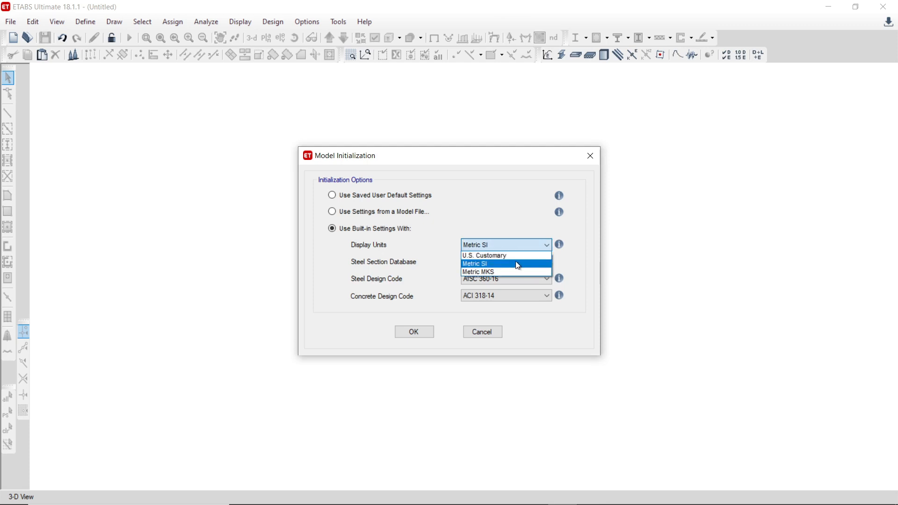
click(487, 193)
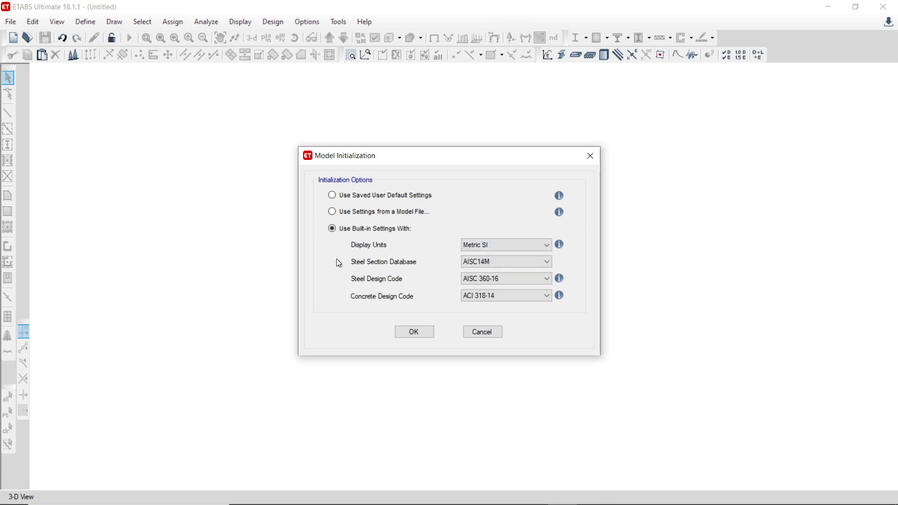
Step: Initialize the model with the AISC14M section database, AISC 360-16 steel design code and ACI 318-14 concrete design code
click(520, 262)
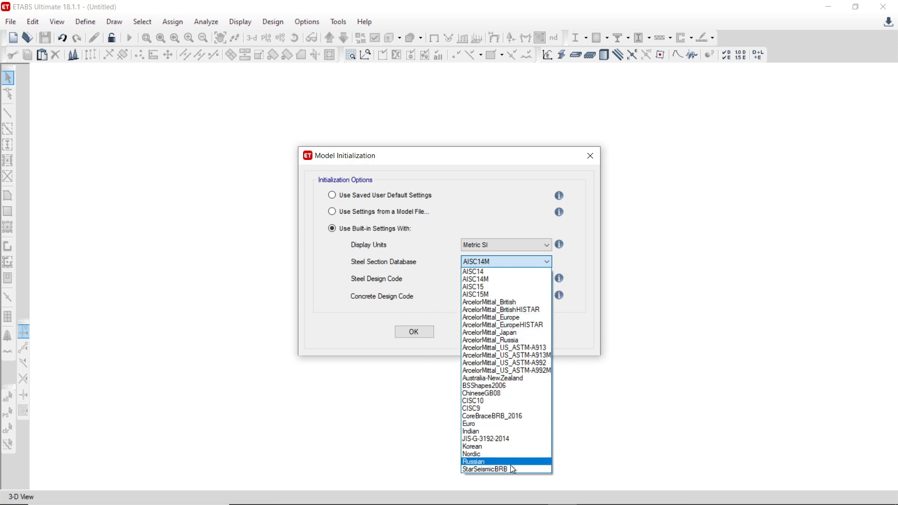
click(575, 268)
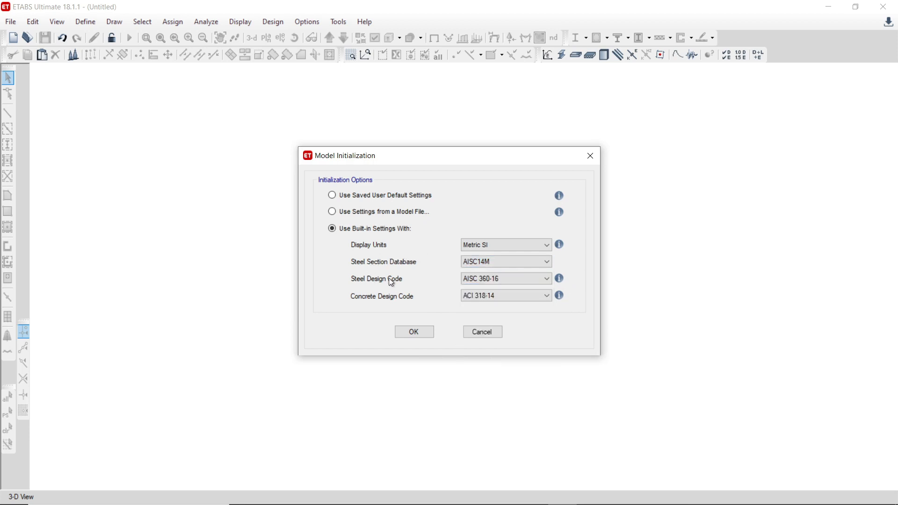
click(493, 282)
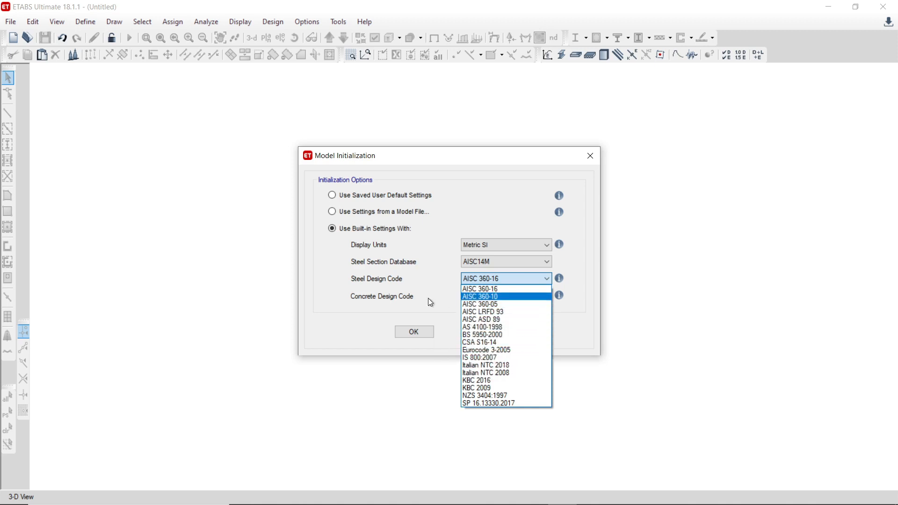
click(403, 303)
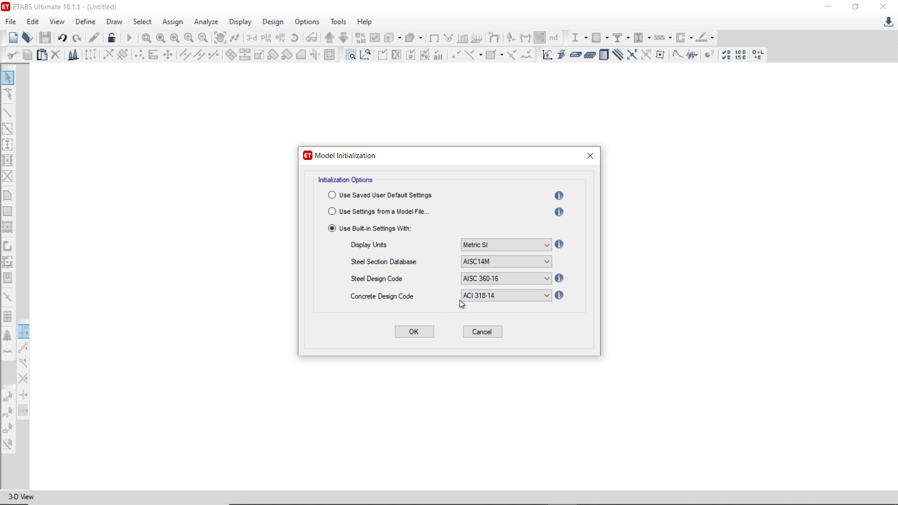
click(507, 300)
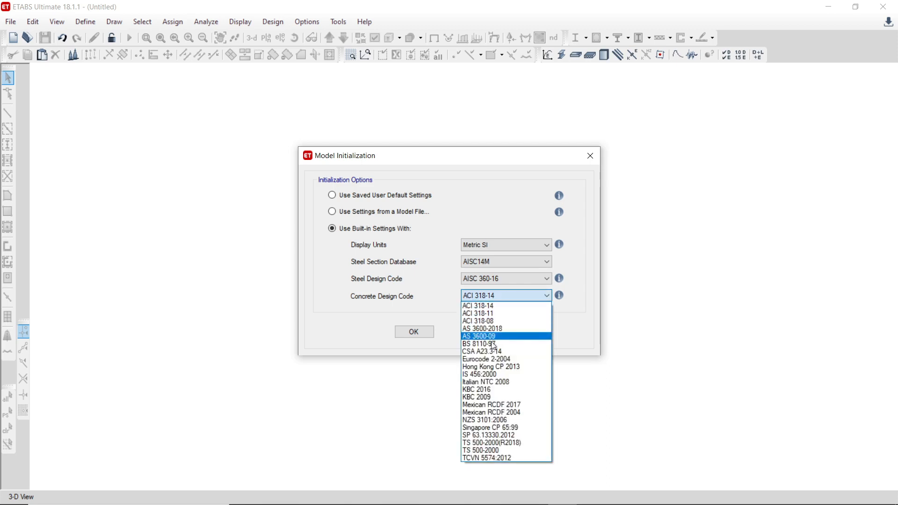
click(415, 314)
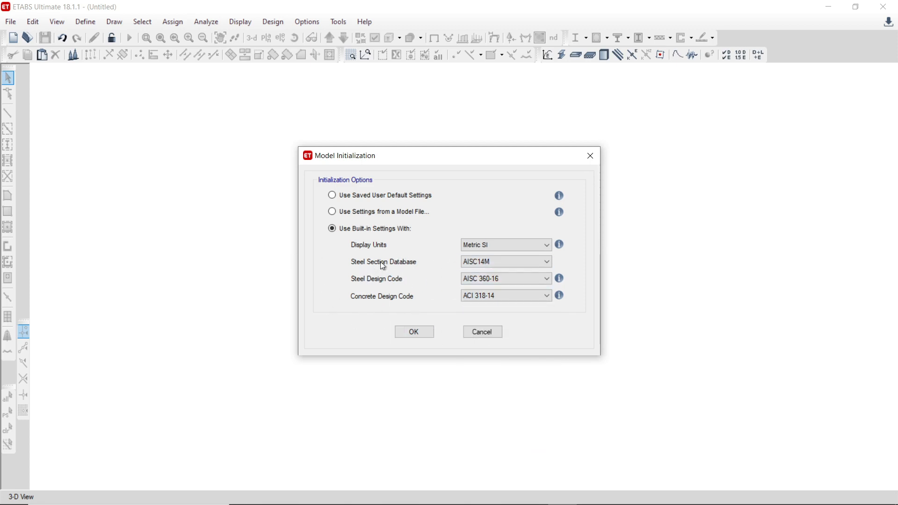
click(426, 334)
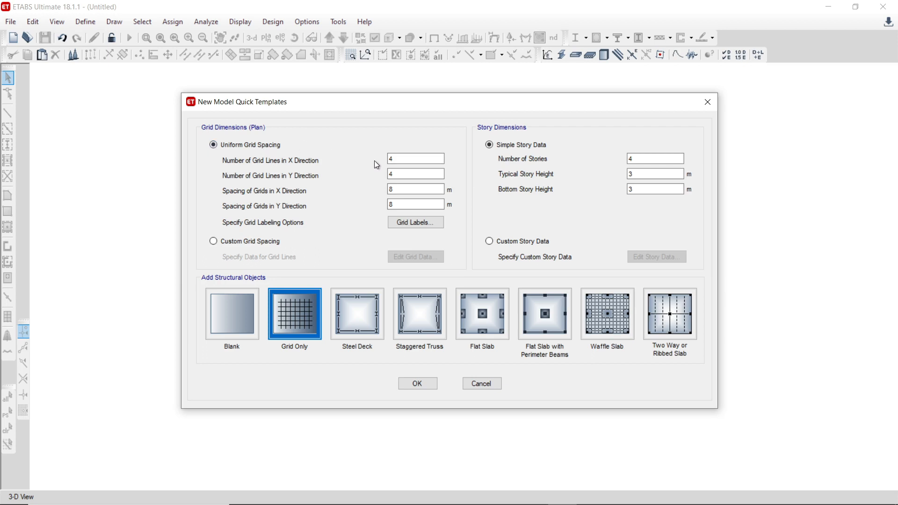
Step: Use custom grid spacing for the plan and display the rectangular grid data as spacing, keeping the 8 m grids
click(395, 160)
click(270, 243)
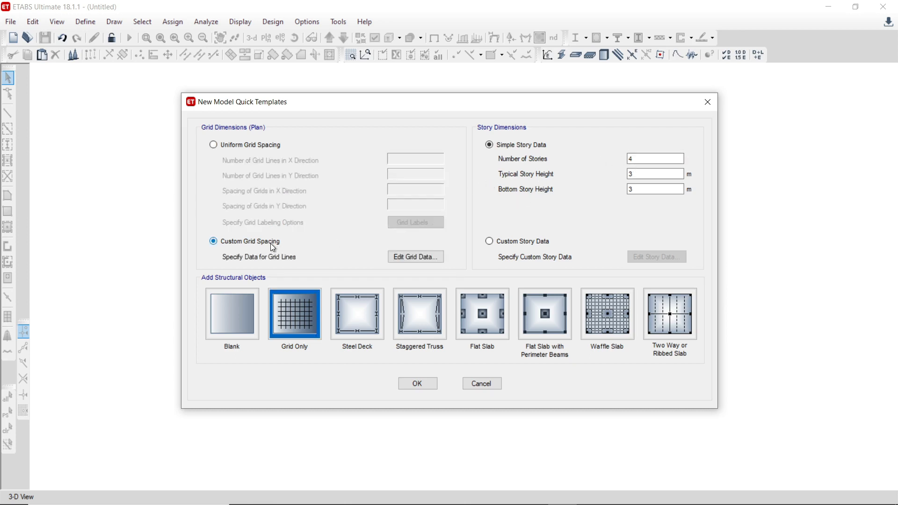
click(418, 257)
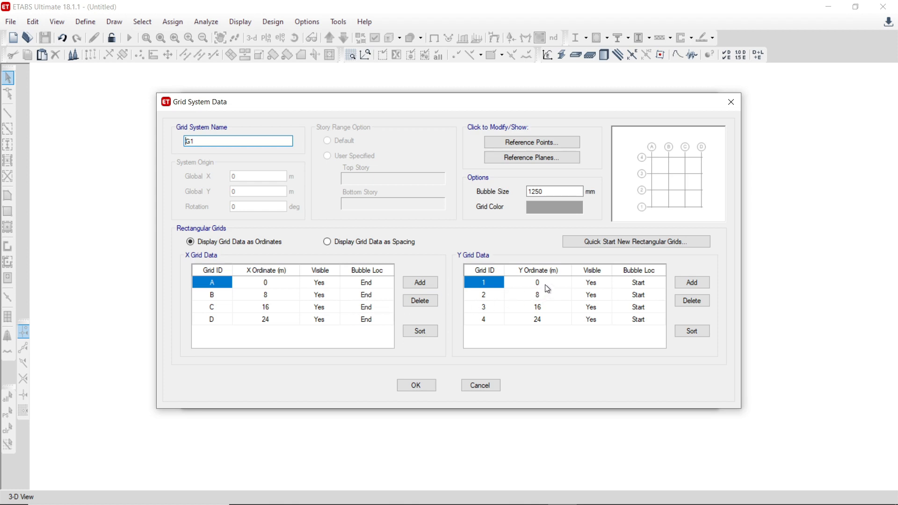
click(369, 241)
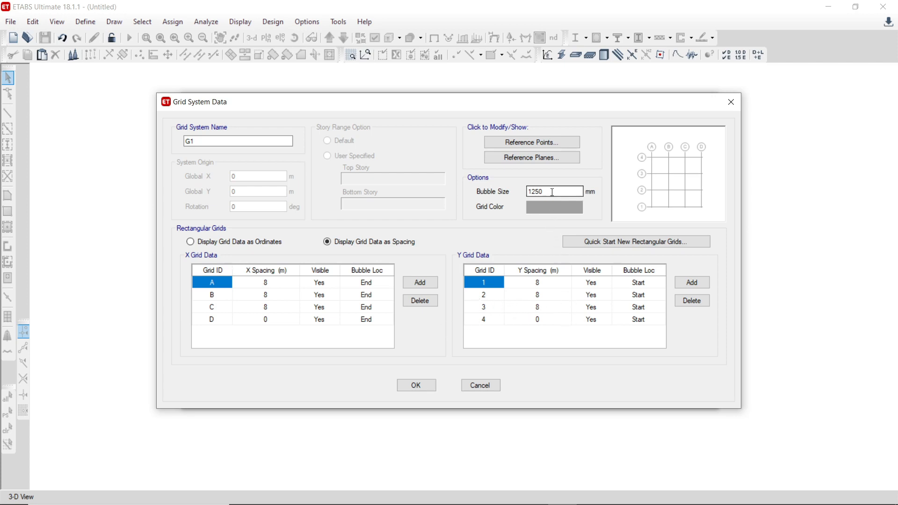
drag(552, 192, 516, 192)
click(413, 387)
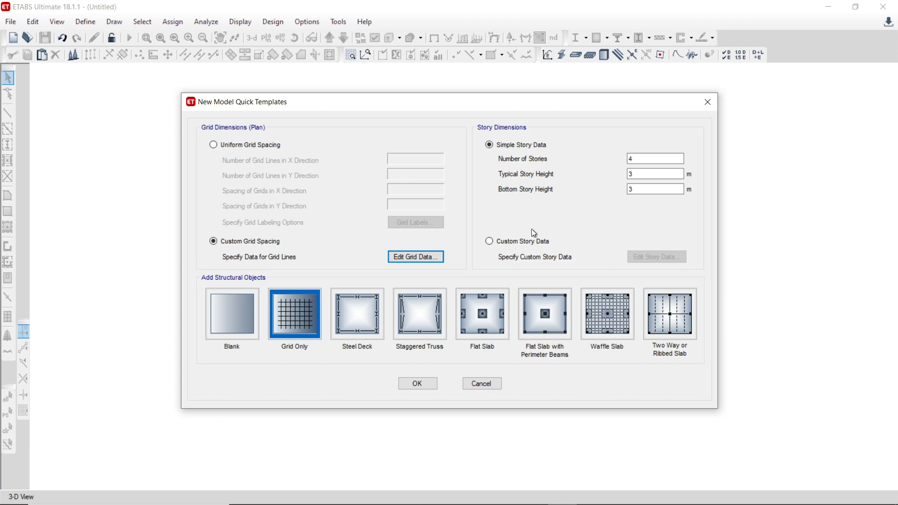
Step: Switch the story dimensions to custom story data and open the story table for editing
click(520, 243)
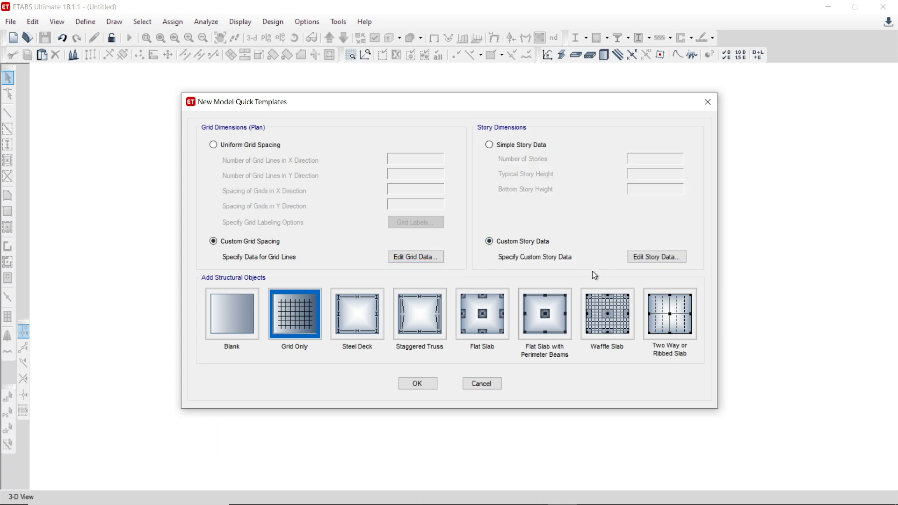
click(651, 261)
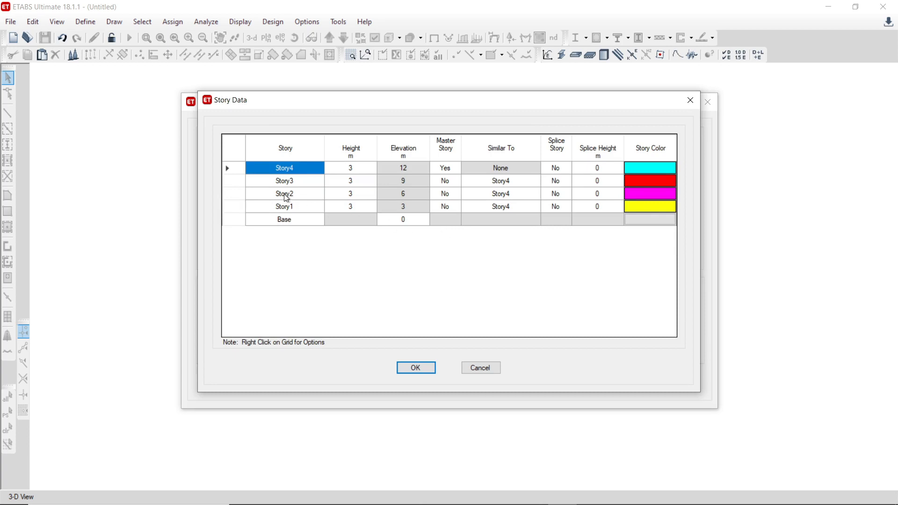
right_click(305, 170)
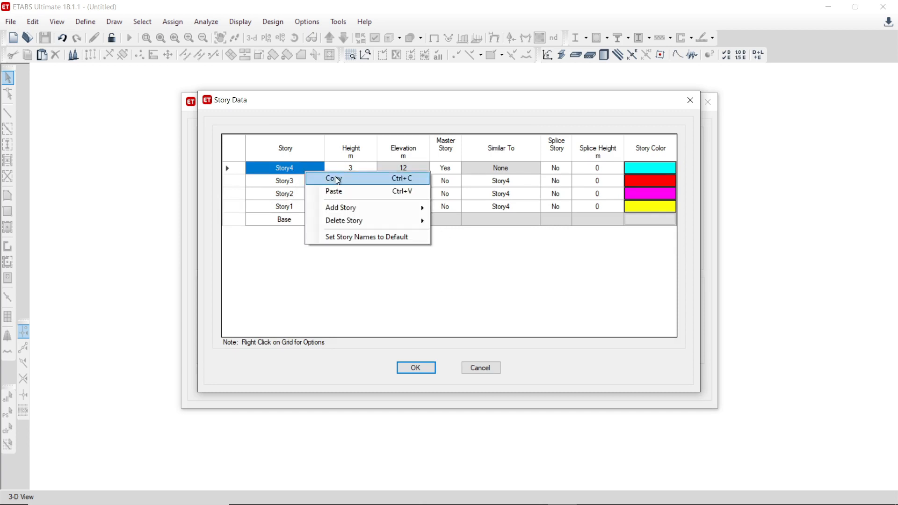
click(291, 249)
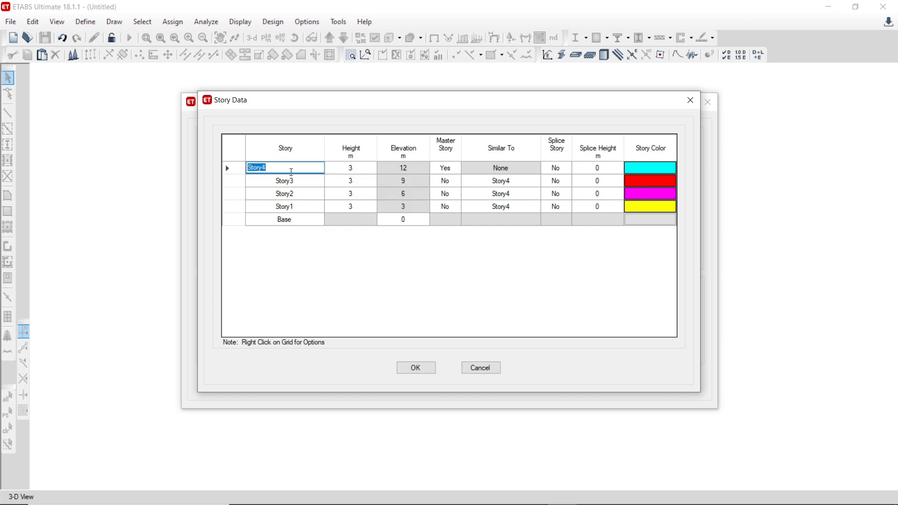
Step: Add 4 stories of 3 m height above Story4, replicated from Story4 and keeping the existing story heights
click(299, 181)
right_click(300, 181)
mouse_move(414, 217)
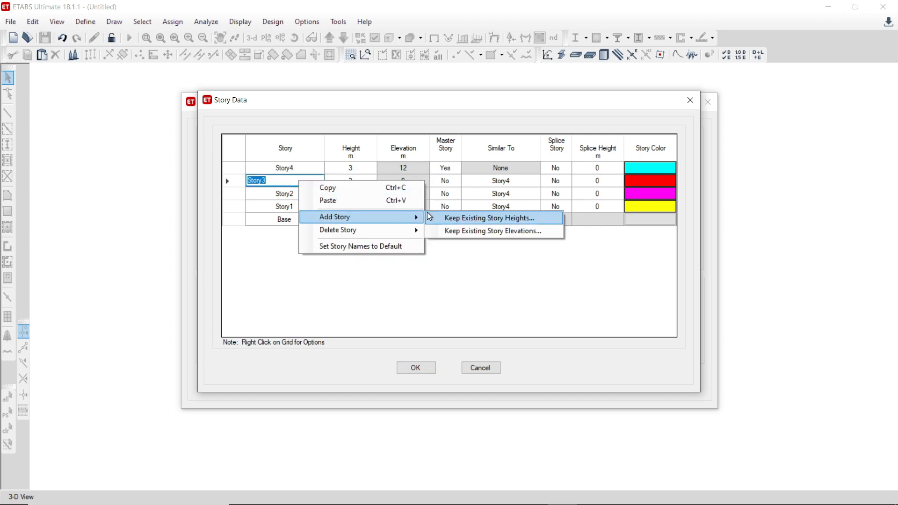
click(461, 219)
click(504, 209)
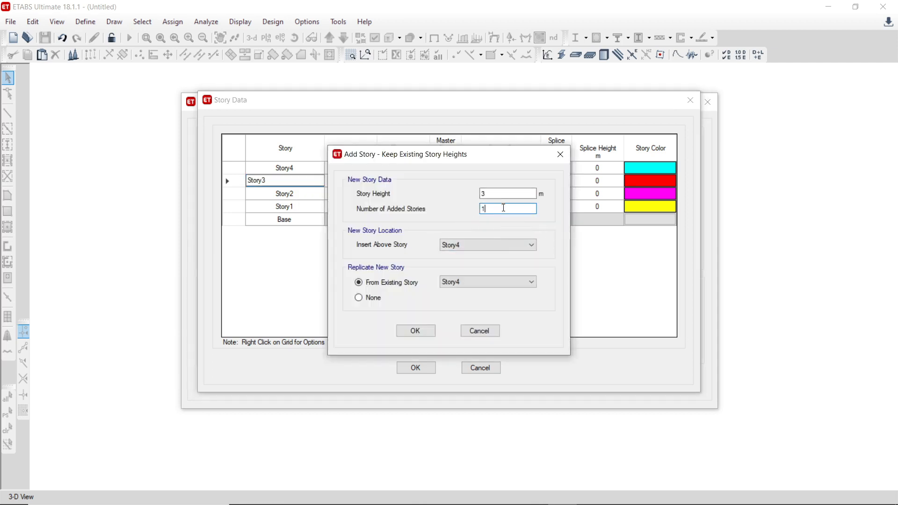
drag(504, 208, 419, 214)
text(4)
click(416, 331)
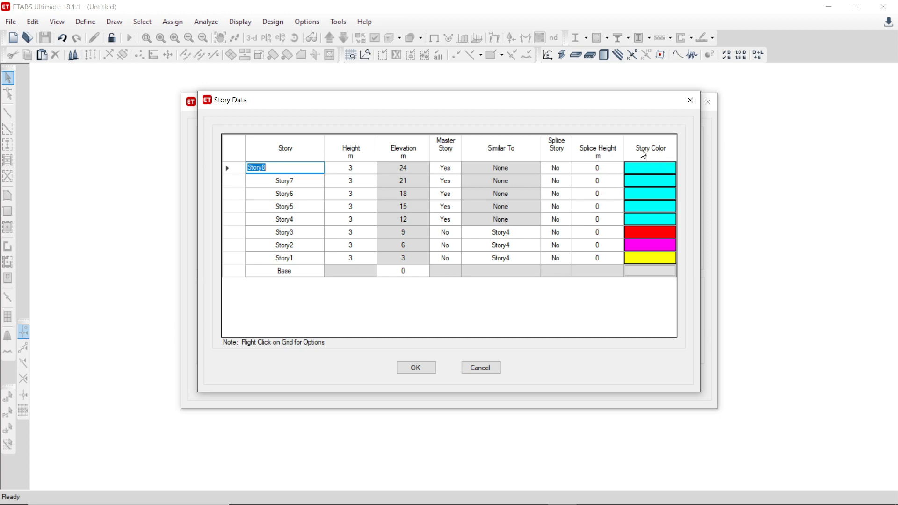
click(416, 368)
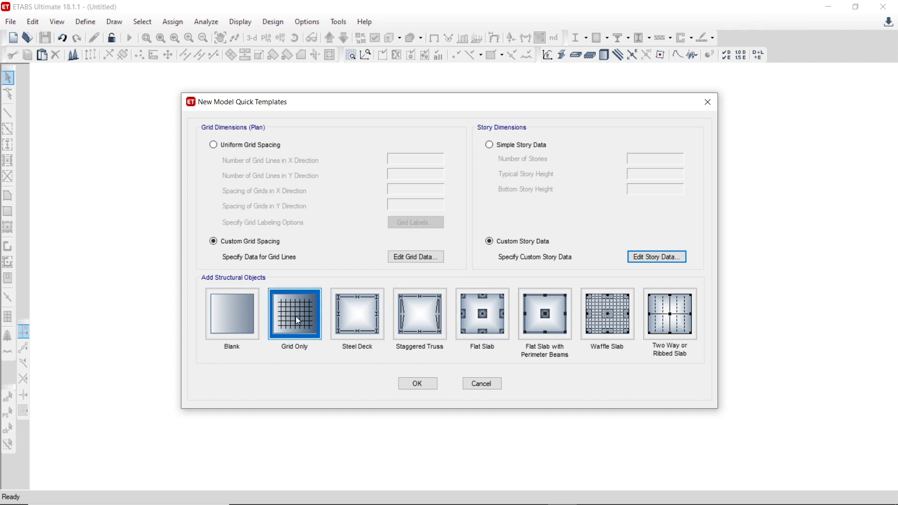
Step: Create the model from the Grid Only template with the custom grid and story data
click(418, 386)
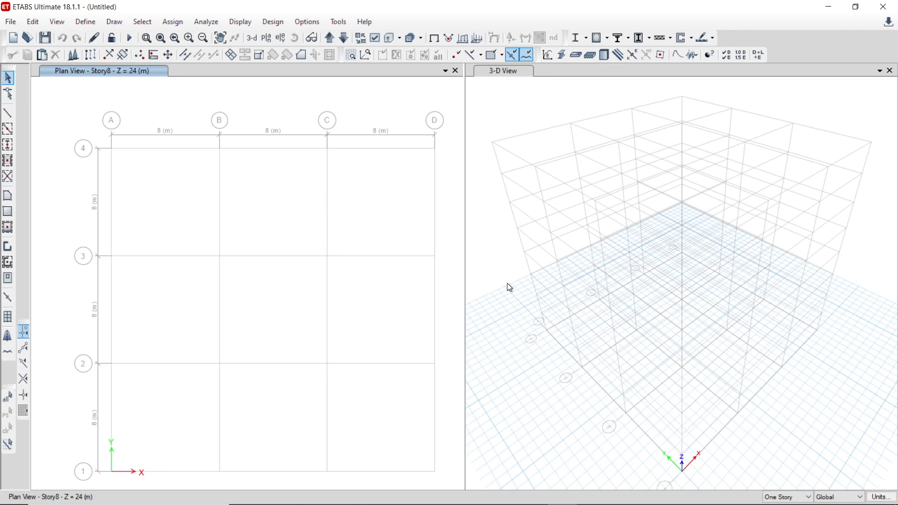
middle_drag(437, 295, 439, 259)
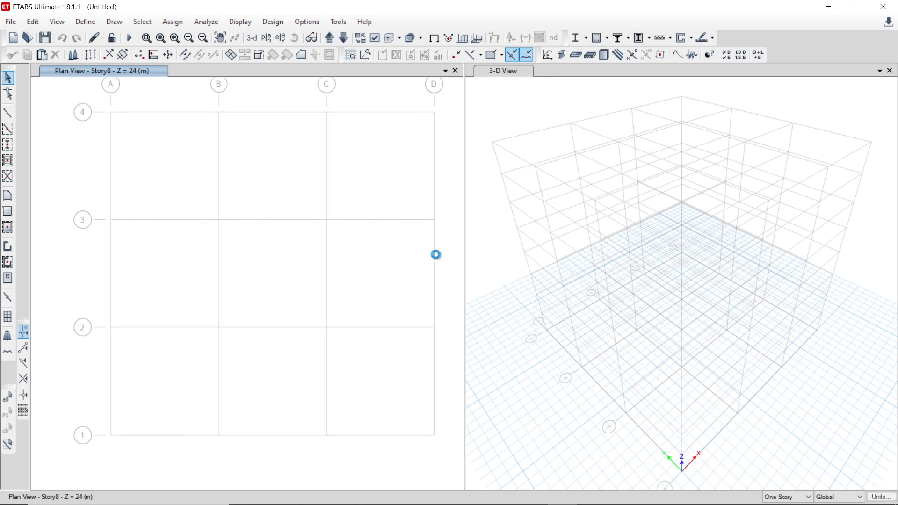
middle_drag(412, 179, 415, 183)
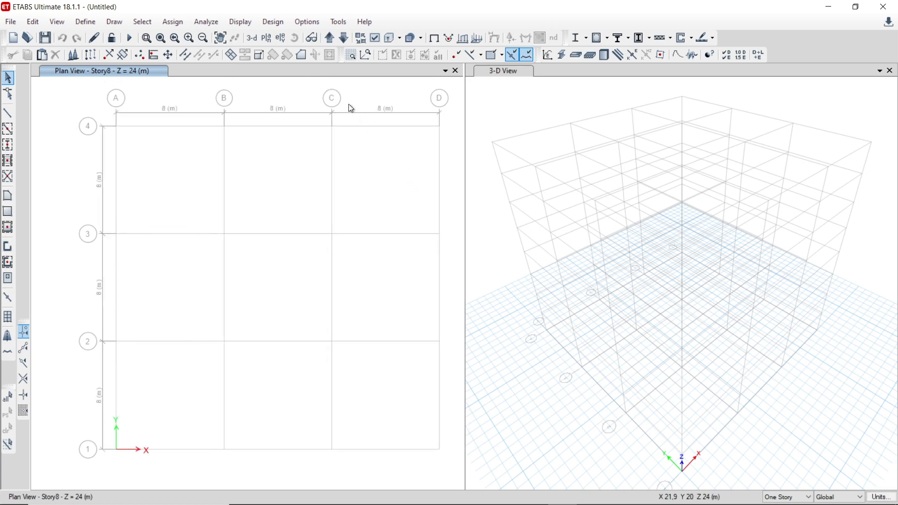
click(266, 37)
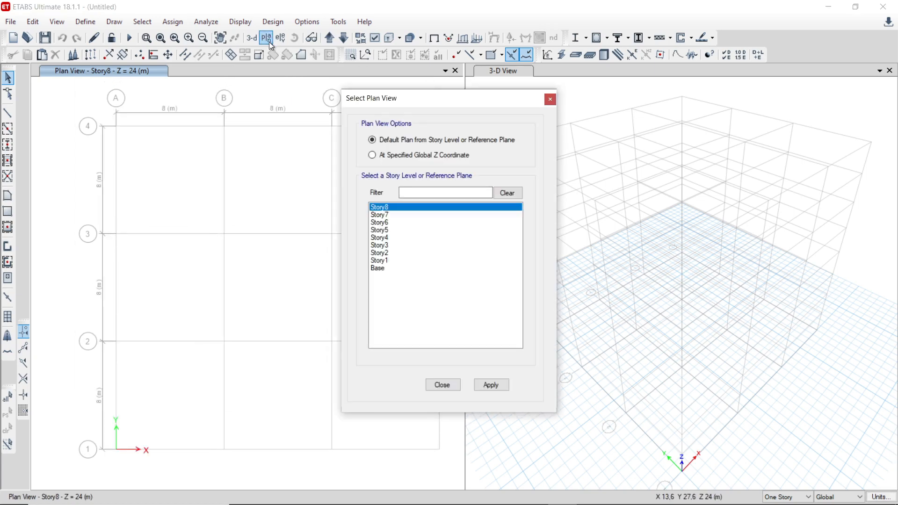
click(386, 269)
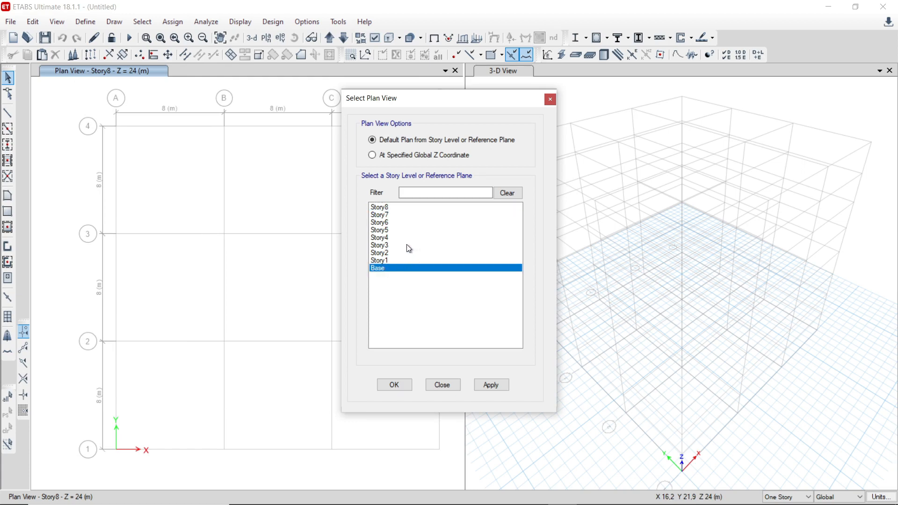
click(379, 209)
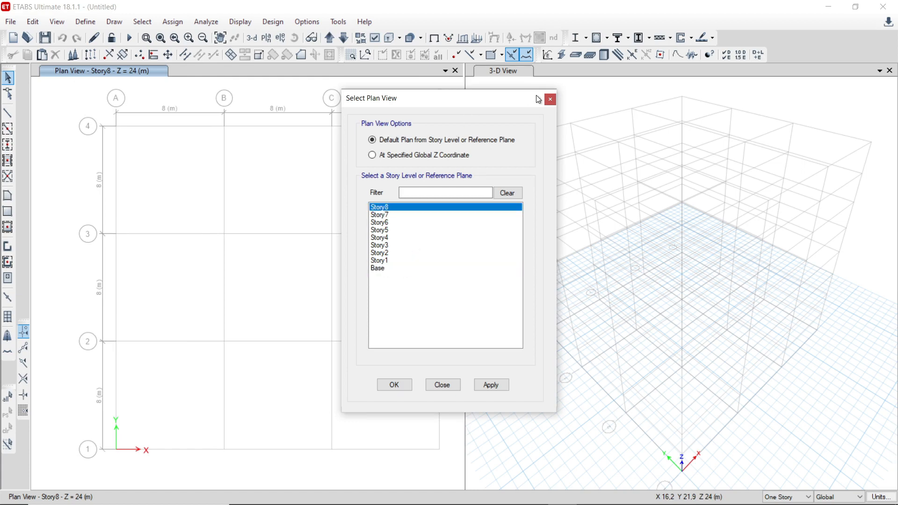
click(550, 99)
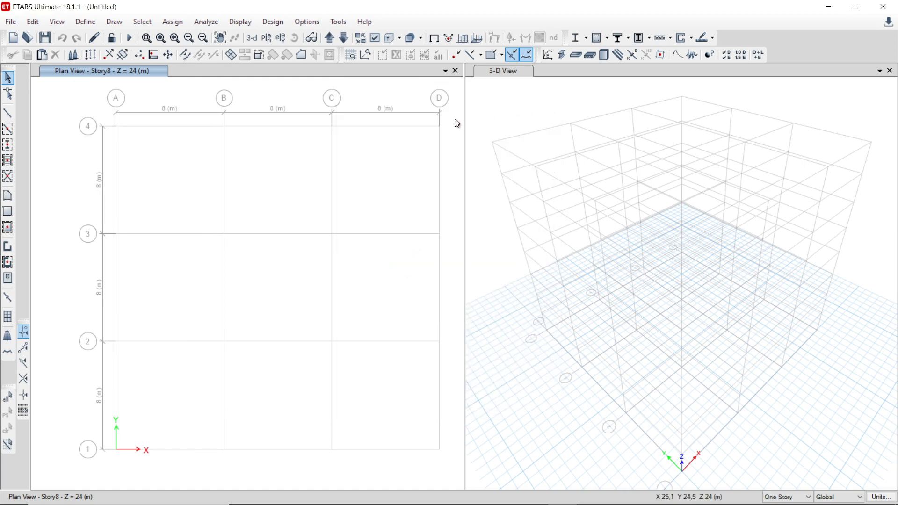
Step: Replace the Story8 plan view with the elevation view along grid line A
click(280, 38)
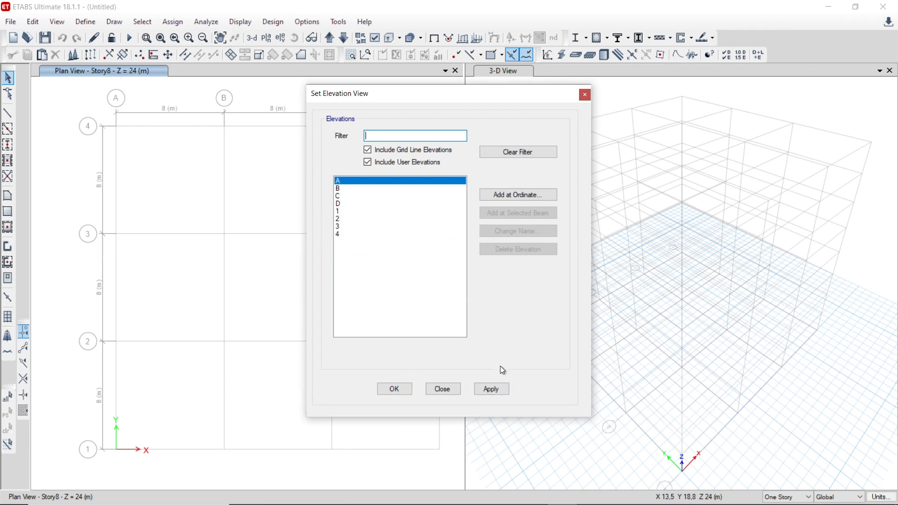
click(504, 389)
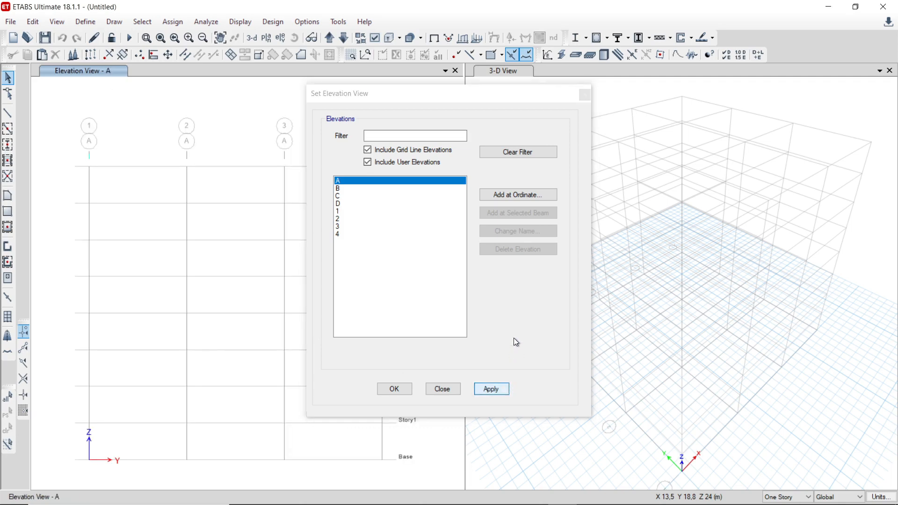
click(585, 95)
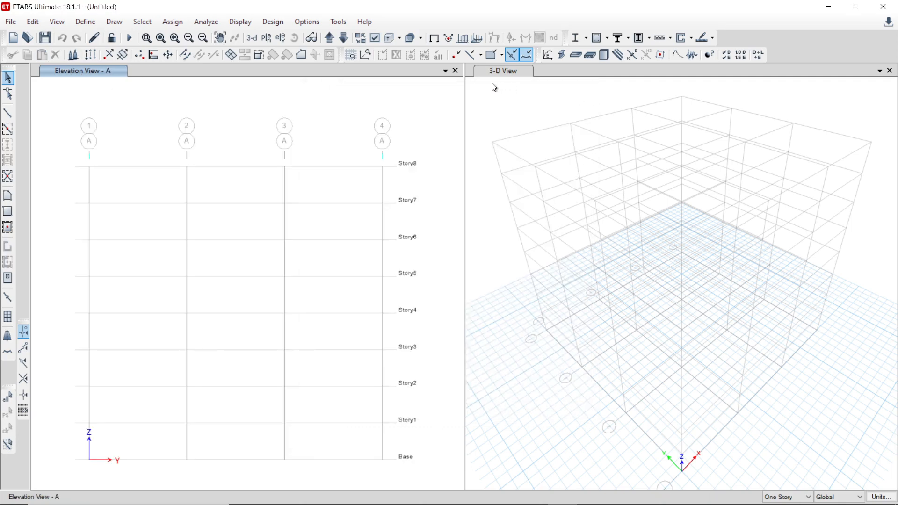
Step: Add a new view window between the elevation view and the 3-D view and reposition the drawings inside the windows
click(445, 71)
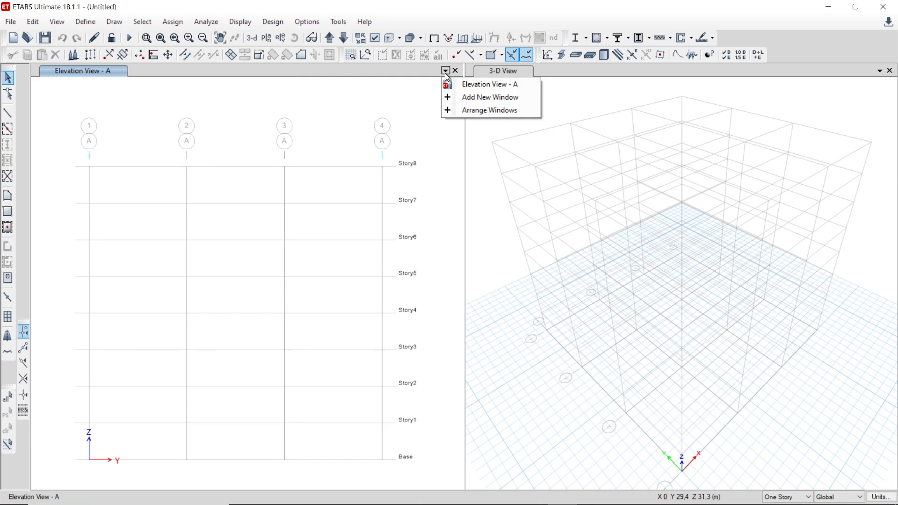
click(528, 98)
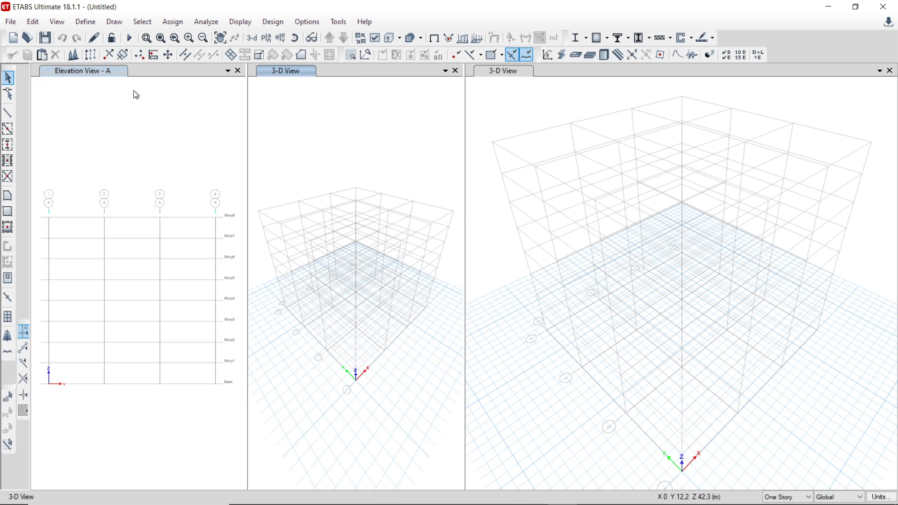
click(88, 72)
mouse_move(112, 180)
middle_down()
mouse_move(92, 146)
mouse_move(91, 155)
mouse_move(127, 170)
middle_up()
click(309, 204)
mouse_move(308, 204)
middle_down()
mouse_move(330, 231)
mouse_move(351, 206)
mouse_move(327, 173)
mouse_move(292, 157)
middle_up()
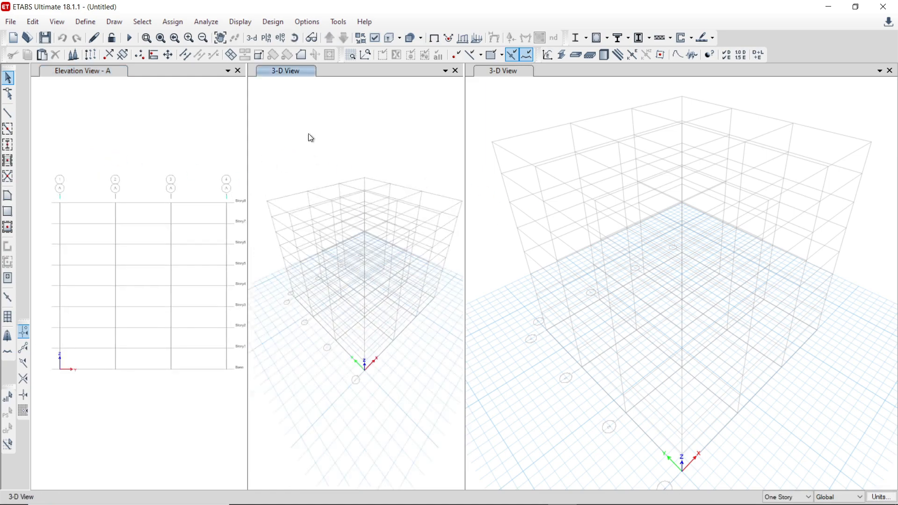
Step: Switch the newly added 3-D window to the plan view of Story1
click(269, 42)
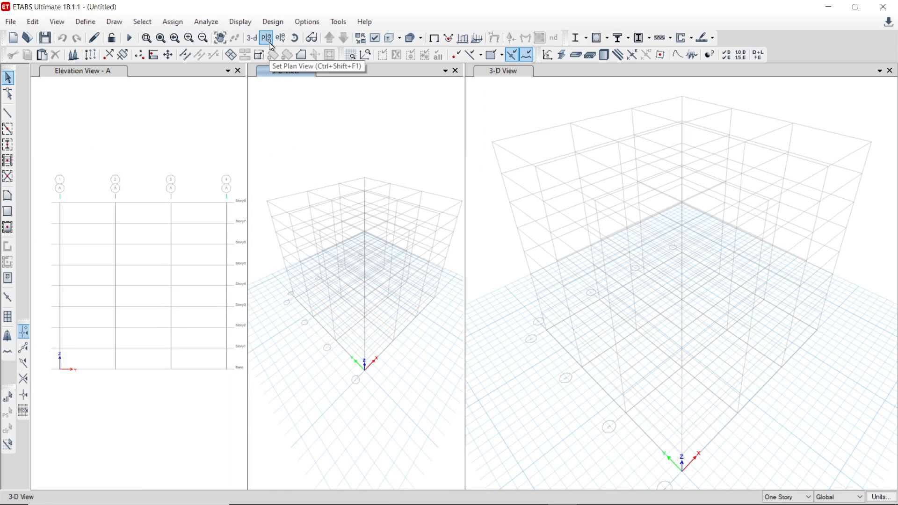
click(390, 260)
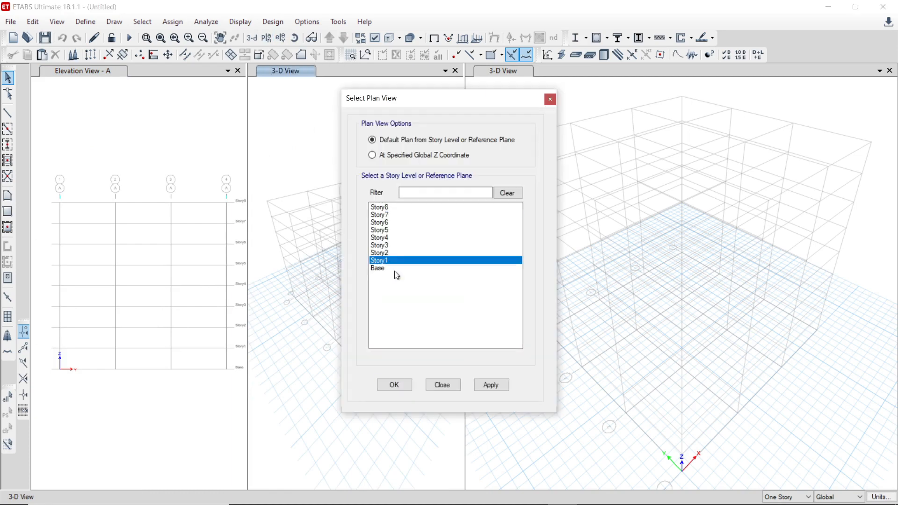
click(491, 385)
click(548, 99)
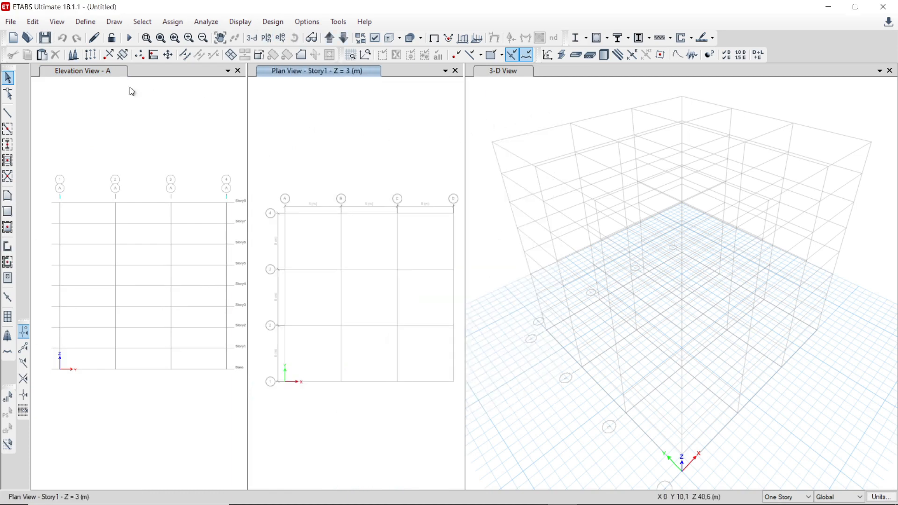
Step: Open the existing model file Gedung from the Trainning ETABS > Gedung folder
click(18, 25)
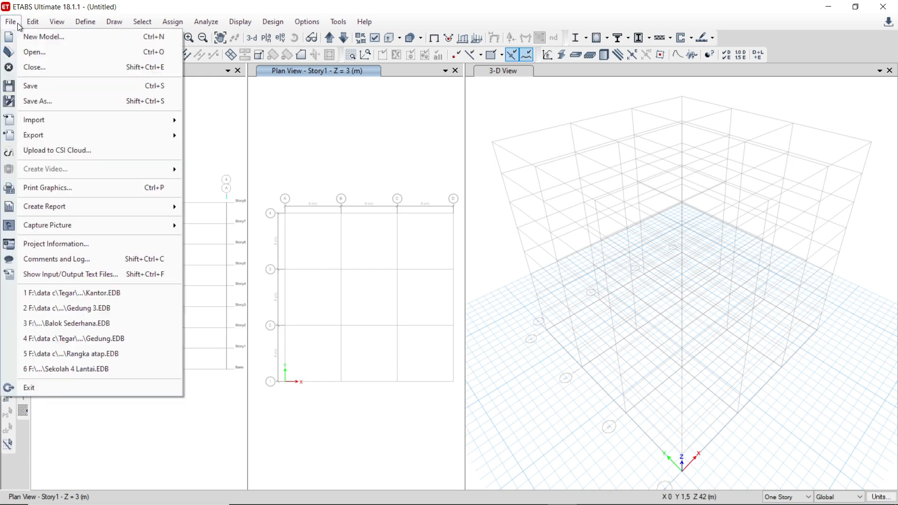
click(37, 52)
click(455, 304)
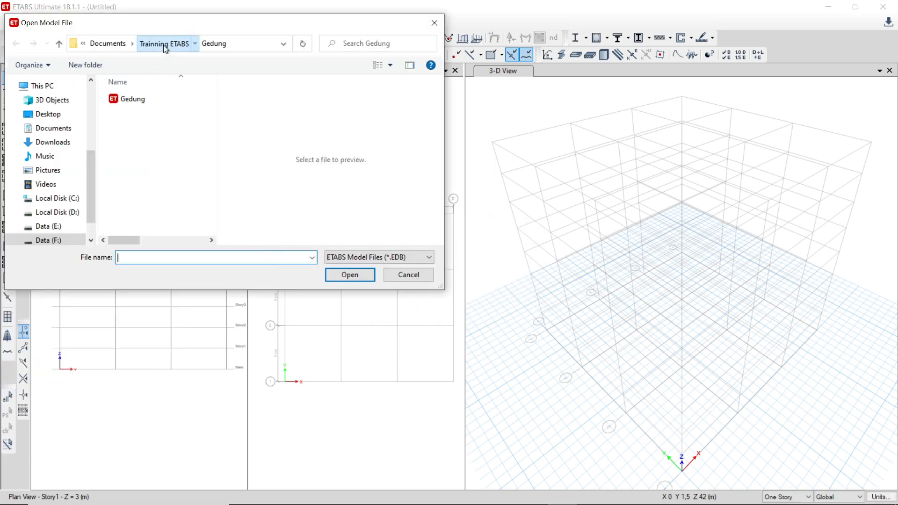
drag(164, 45, 161, 90)
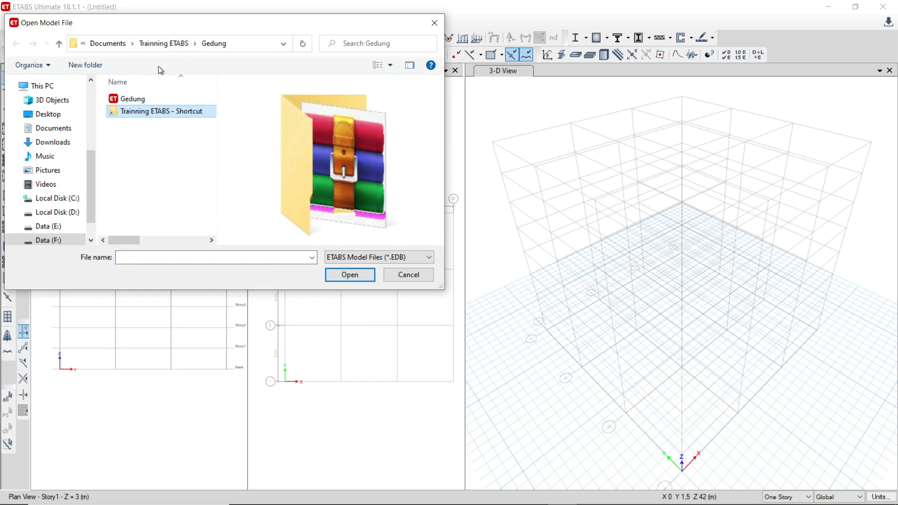
double_click(133, 99)
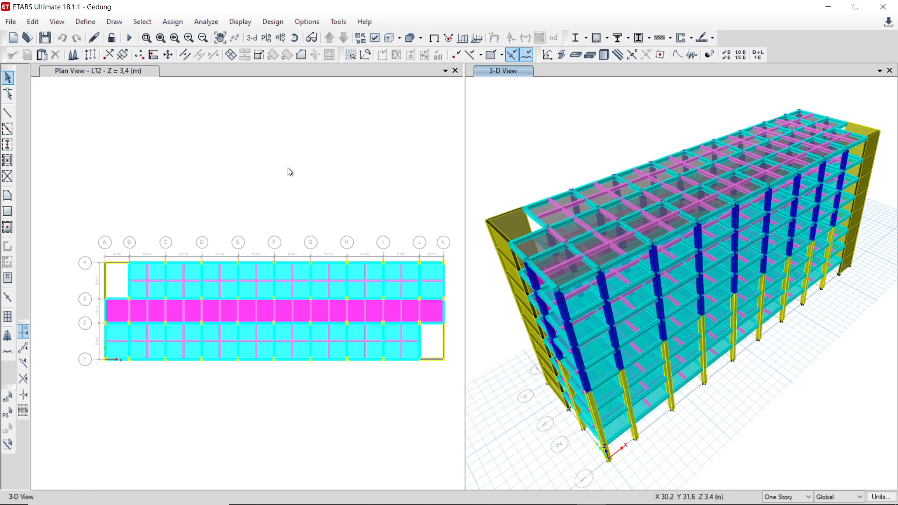
middle_drag(307, 188, 283, 186)
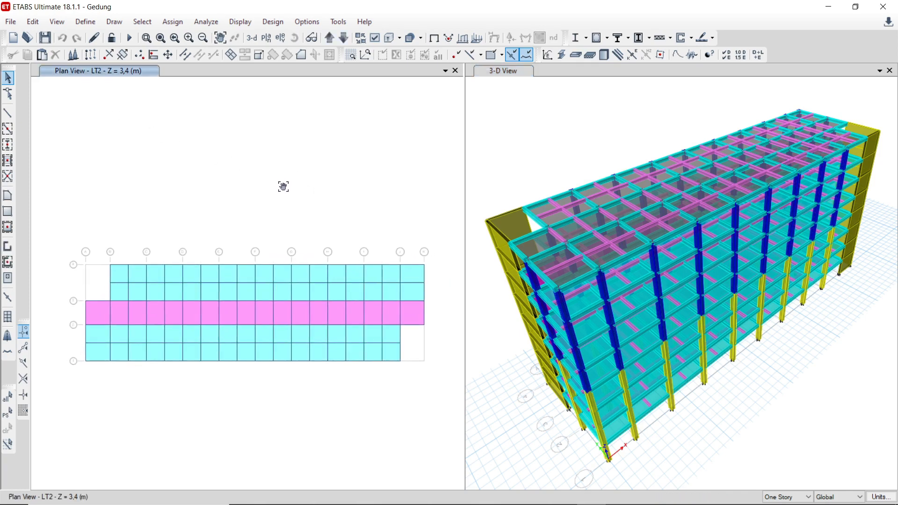
Step: Open the 35 MPa concrete material and examine its name, directional symmetry type and display color choices
click(85, 22)
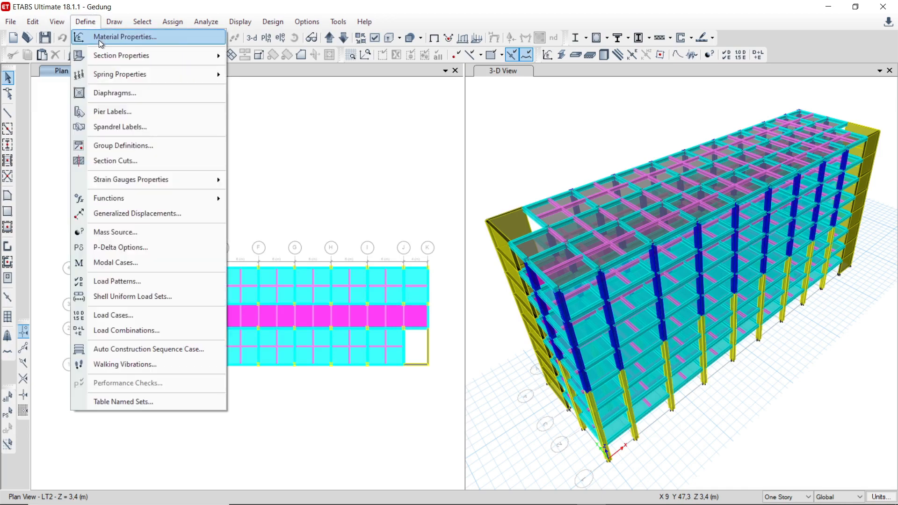
click(99, 41)
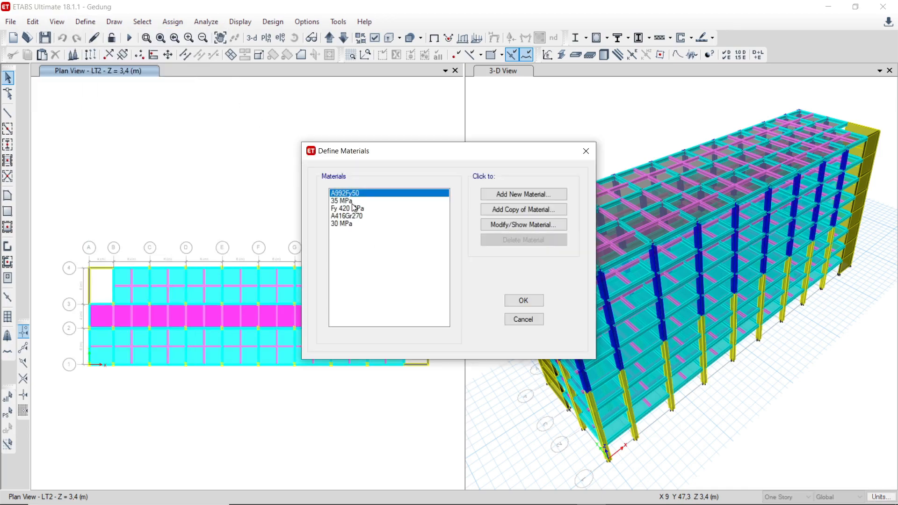
click(349, 201)
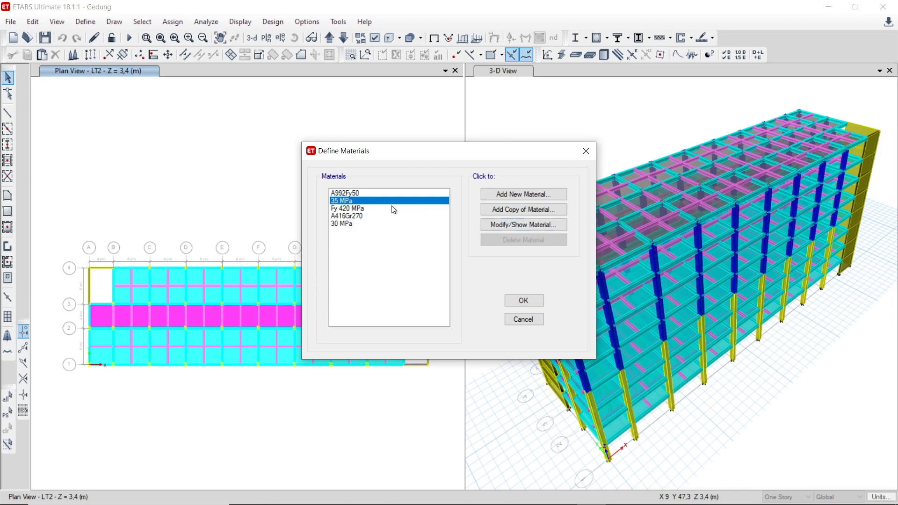
click(513, 226)
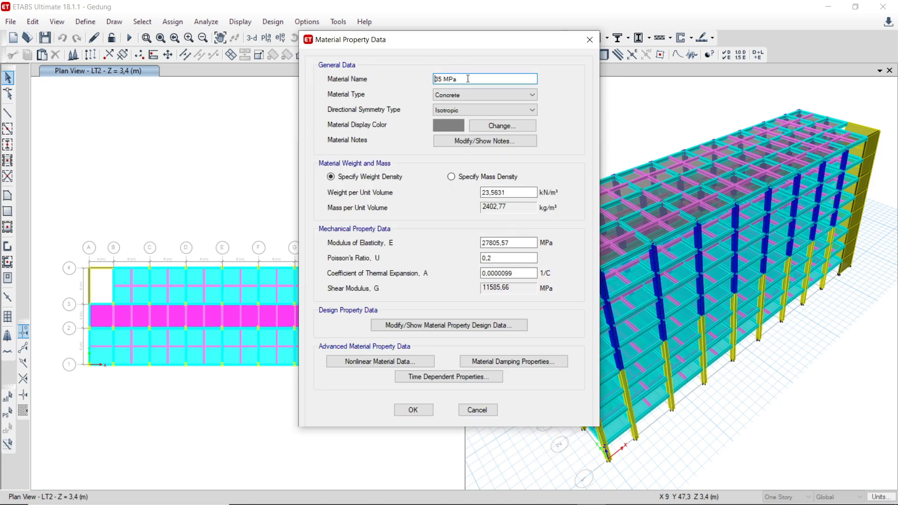
drag(468, 79, 417, 79)
click(445, 112)
click(445, 114)
click(454, 128)
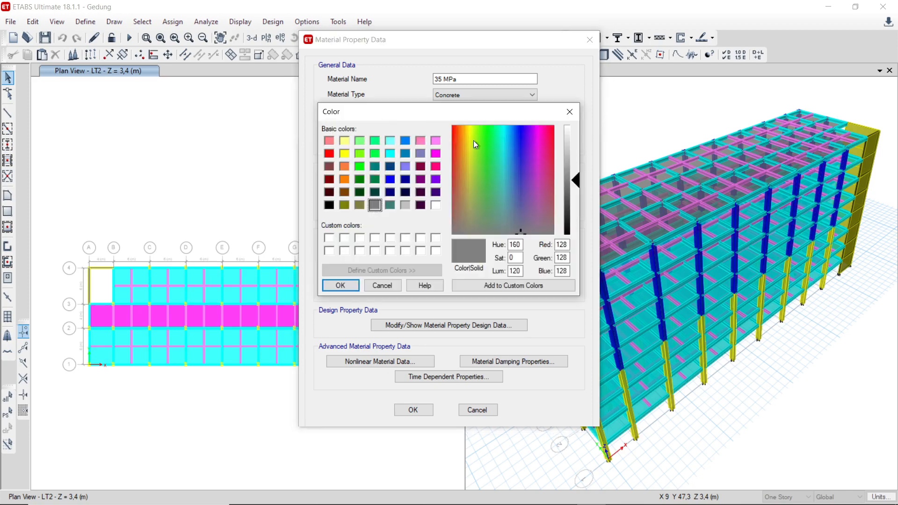
click(567, 109)
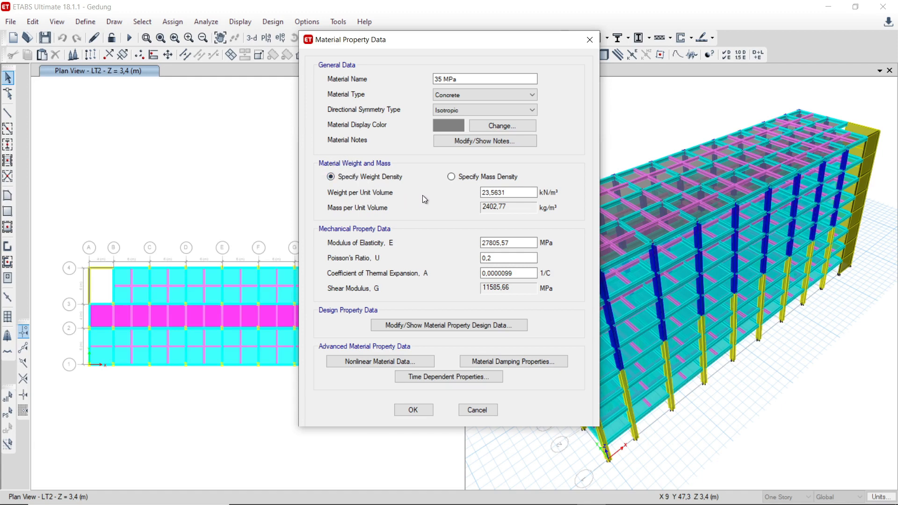
Step: Switch the 35 MPa material to Specify Mass Density and review its grade and compressive strength design data
click(464, 176)
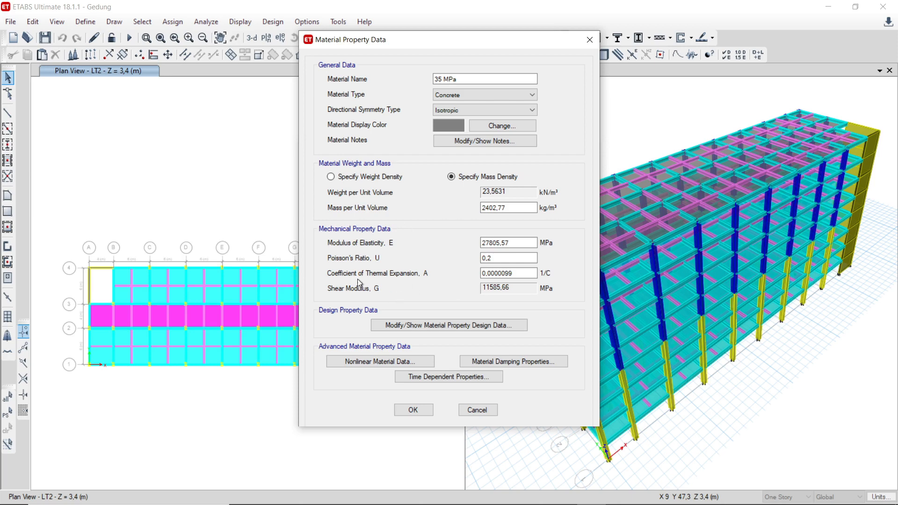
click(429, 328)
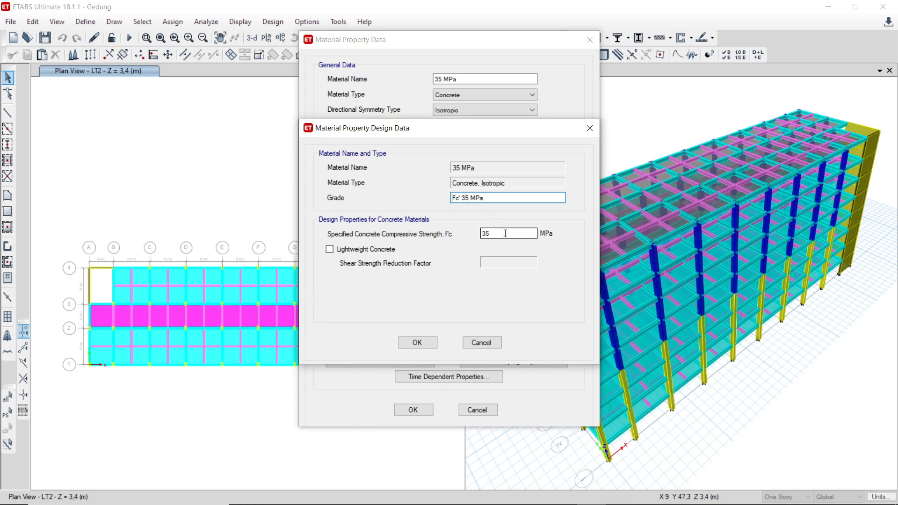
double_click(489, 232)
click(411, 343)
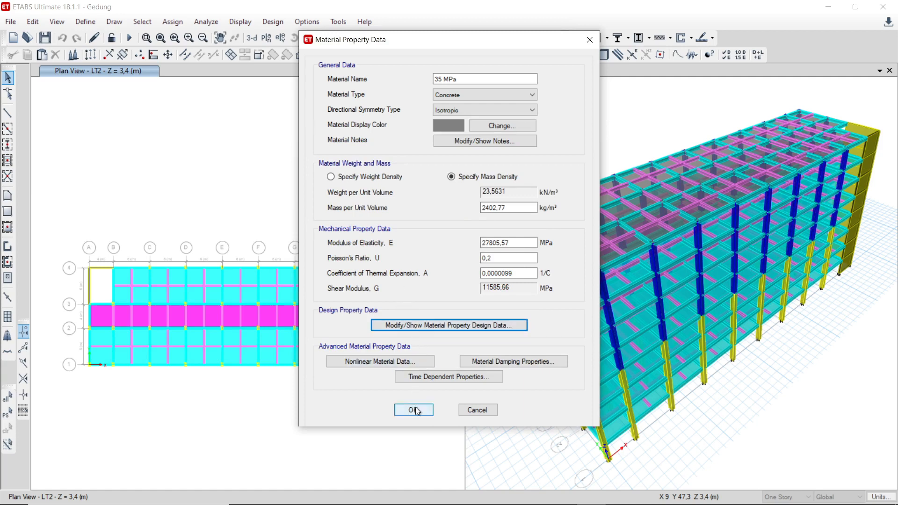
Step: Review the 35 MPa concrete's nonlinear data, damping and time-dependent properties, and accept the material definition
click(400, 364)
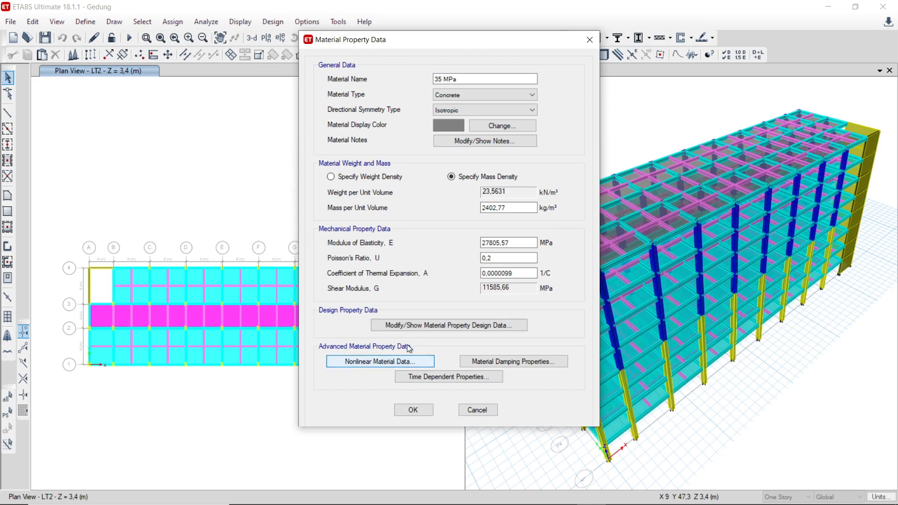
click(405, 362)
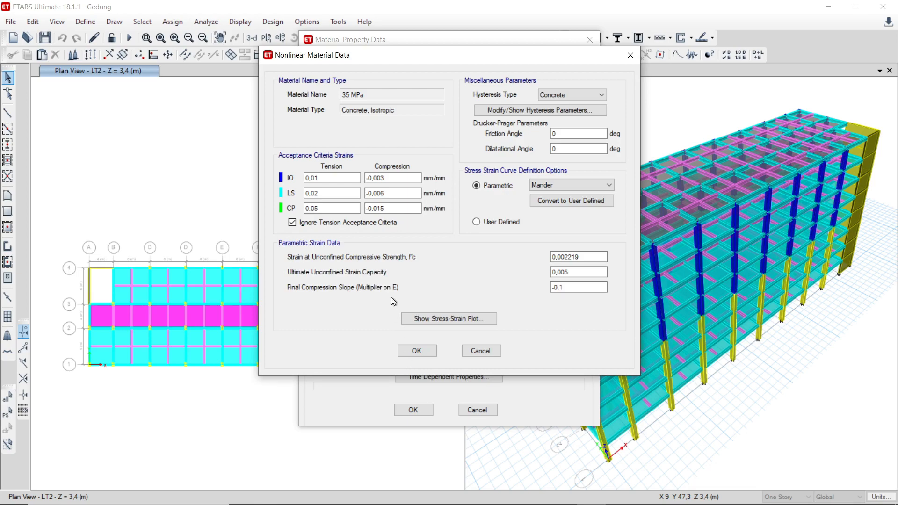
click(427, 352)
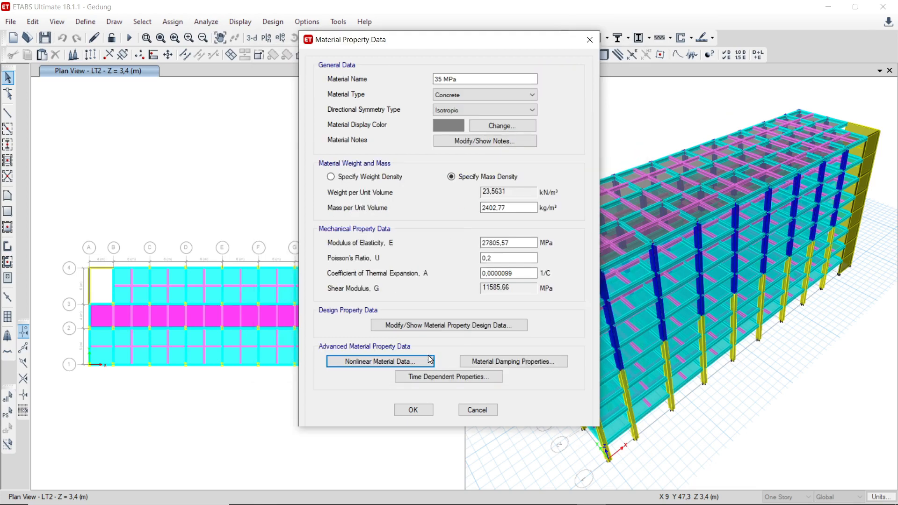
click(479, 361)
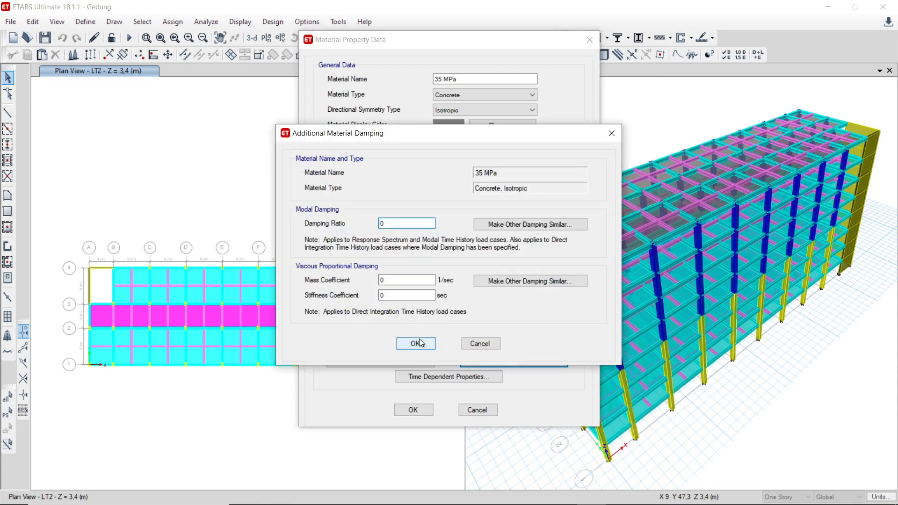
click(419, 343)
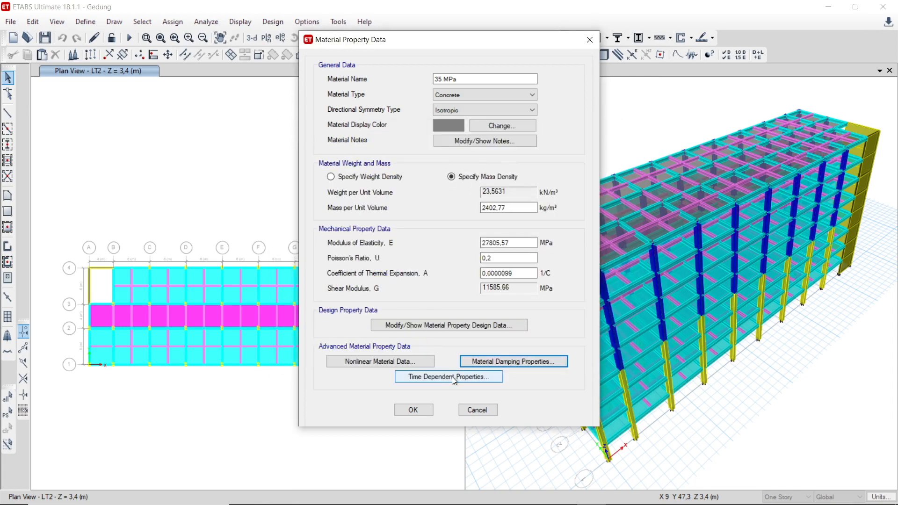
click(452, 378)
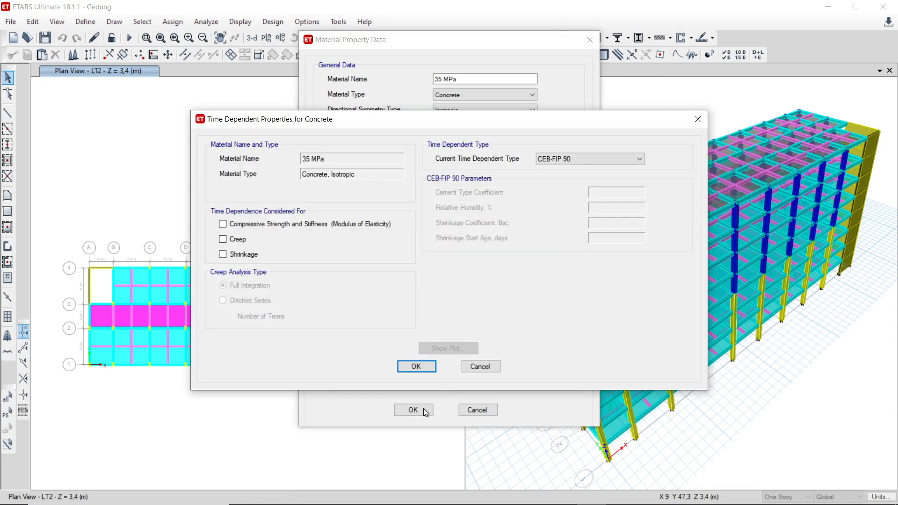
click(419, 368)
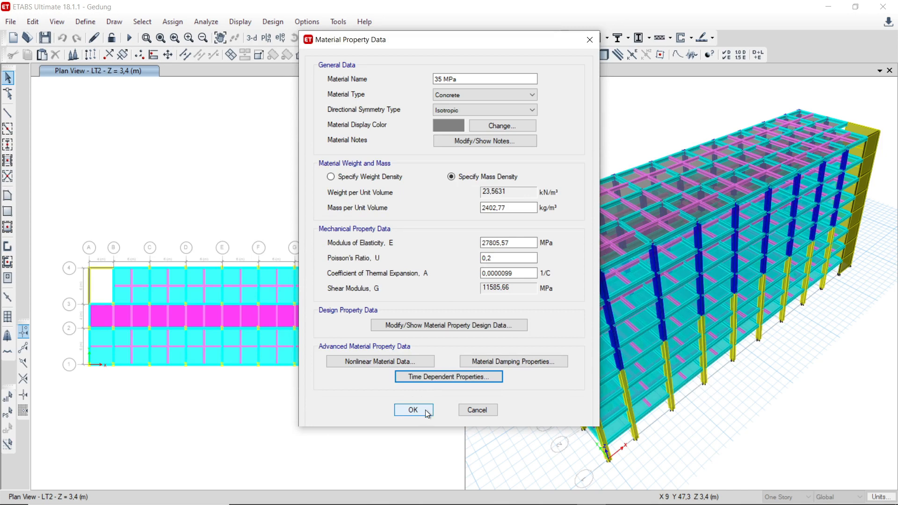
click(426, 413)
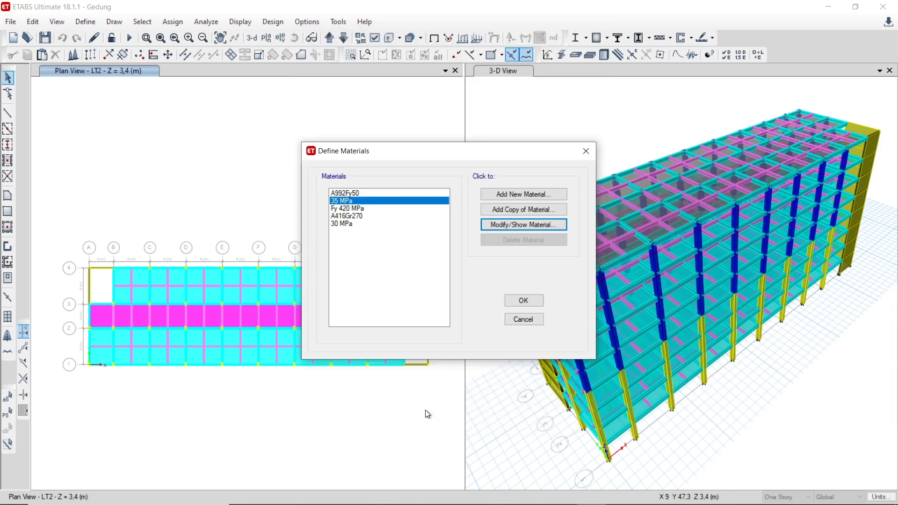
Step: Review the Fy 420 MPa rebar material and its design strengths, and close the material definitions
click(362, 209)
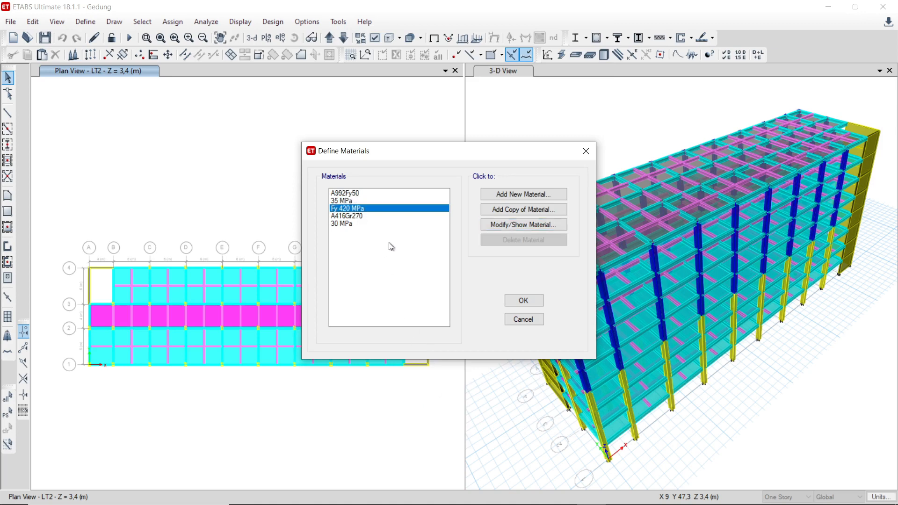
click(534, 224)
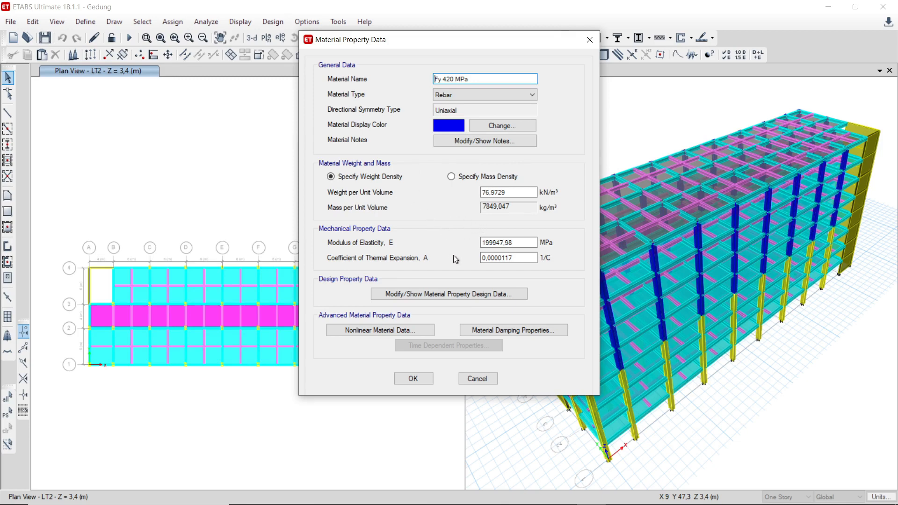
click(439, 294)
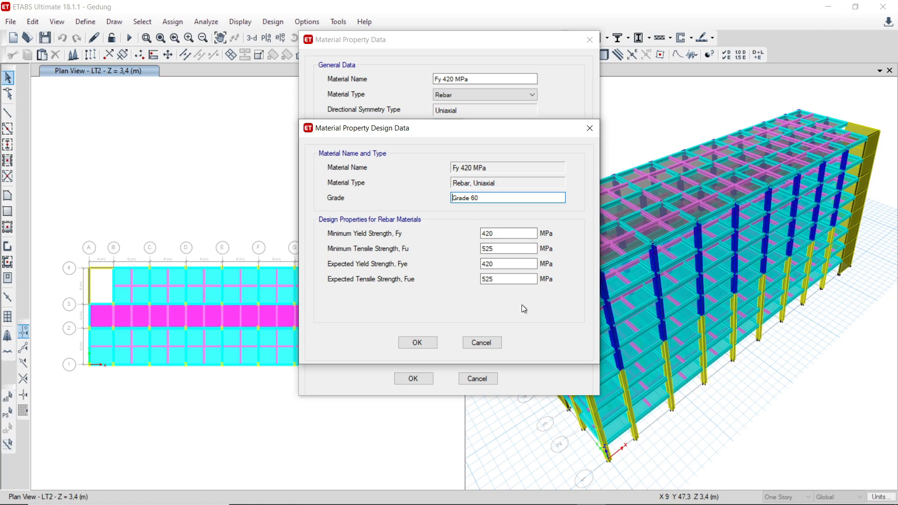
click(415, 341)
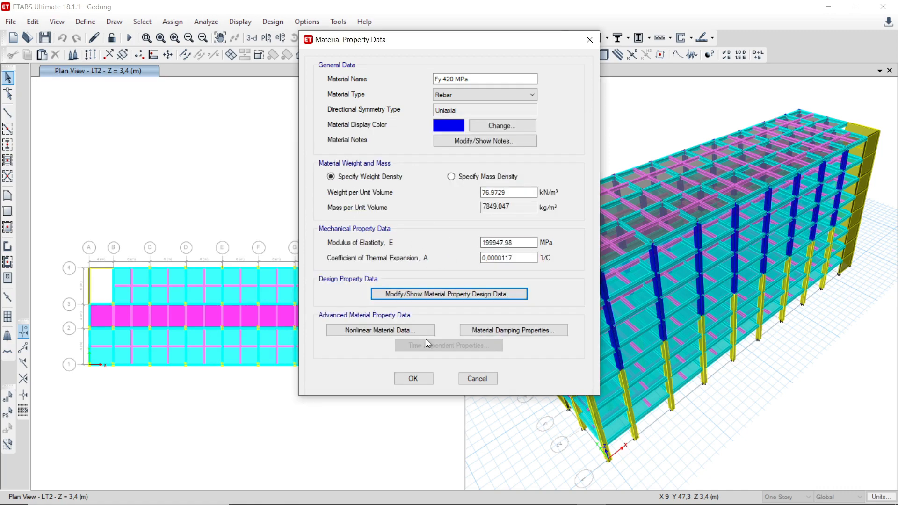
click(414, 373)
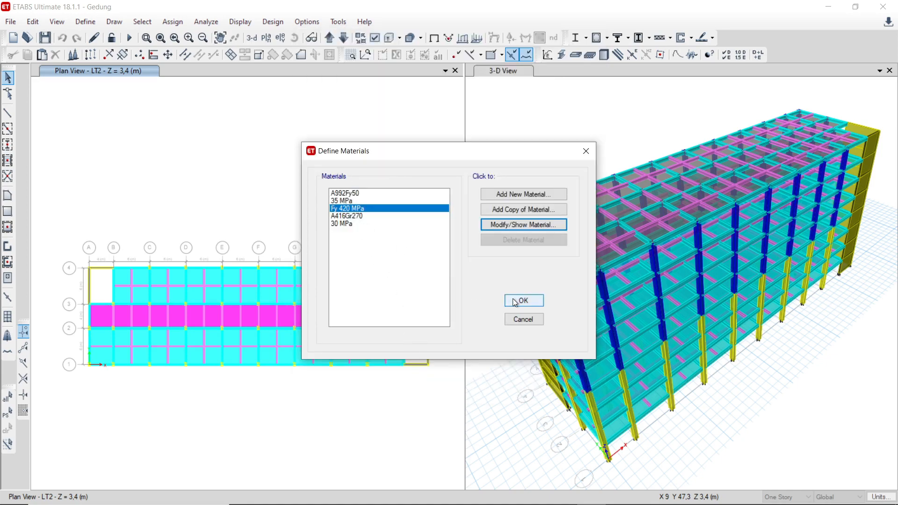
drag(514, 300, 396, 269)
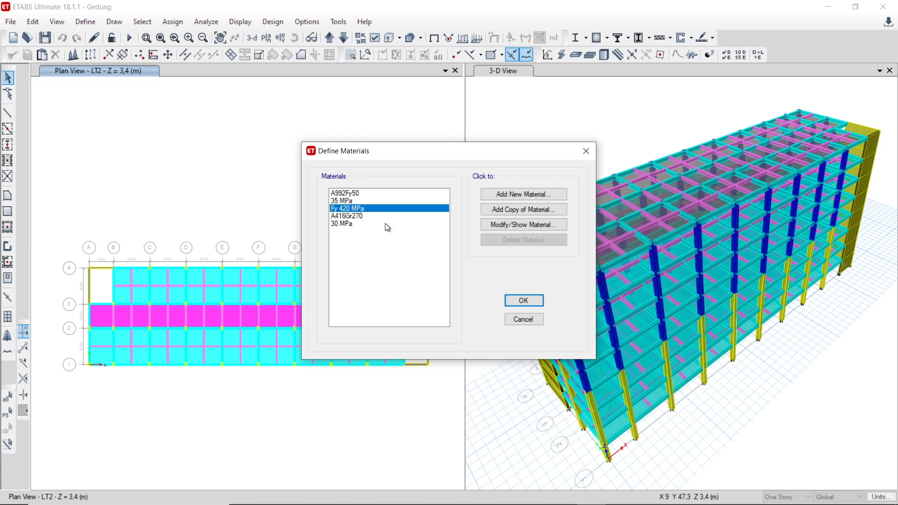
click(518, 299)
Step: Open the frame section definitions and look through the B 25/40, B 30/50 and K 50X60 entries
click(88, 23)
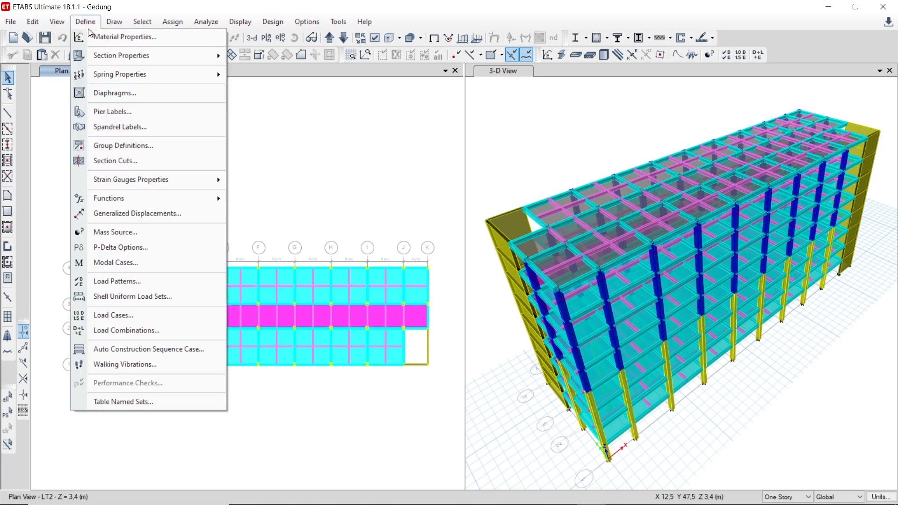
mouse_move(110, 53)
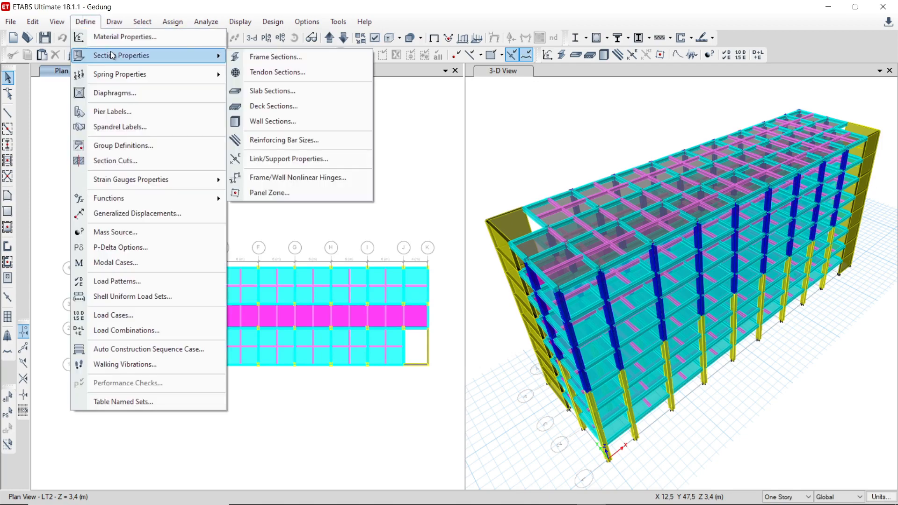
click(270, 58)
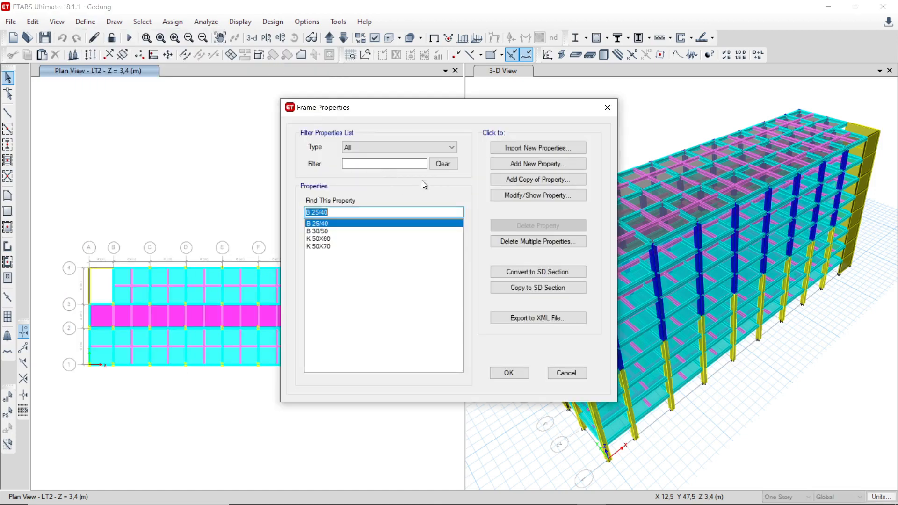
click(329, 232)
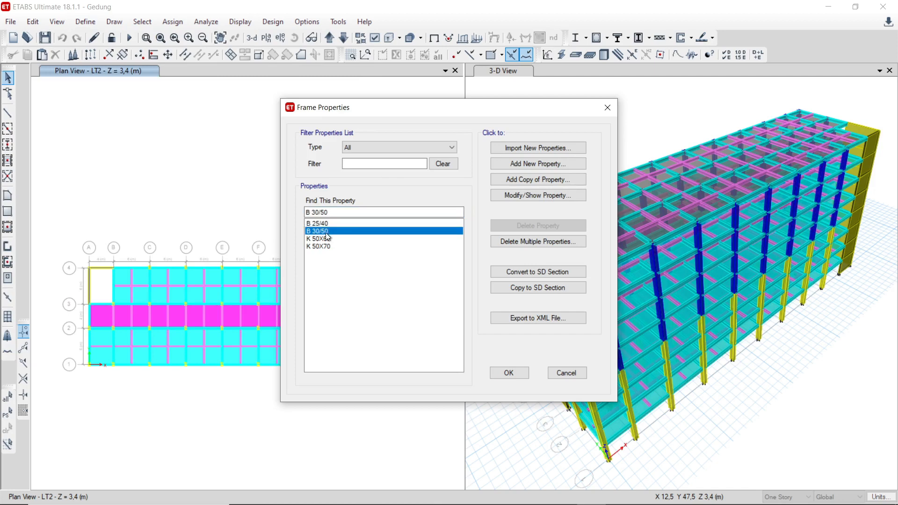
click(324, 239)
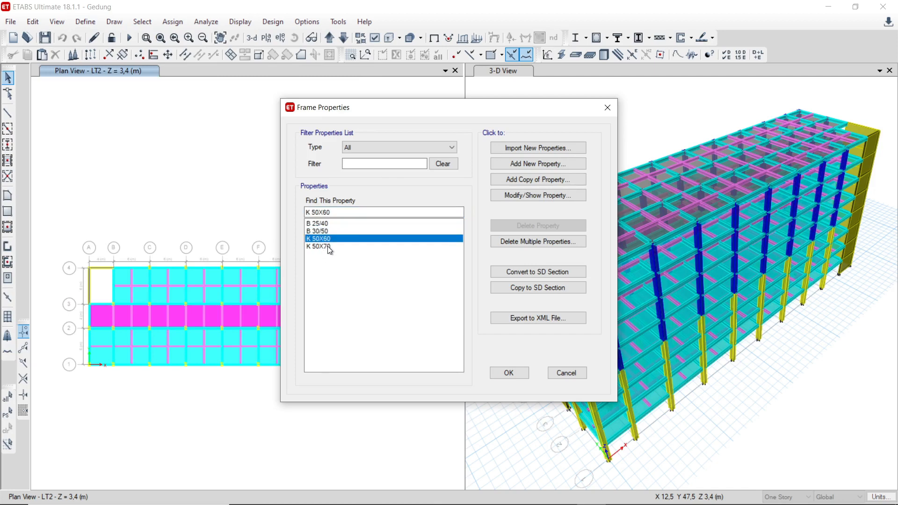
click(328, 223)
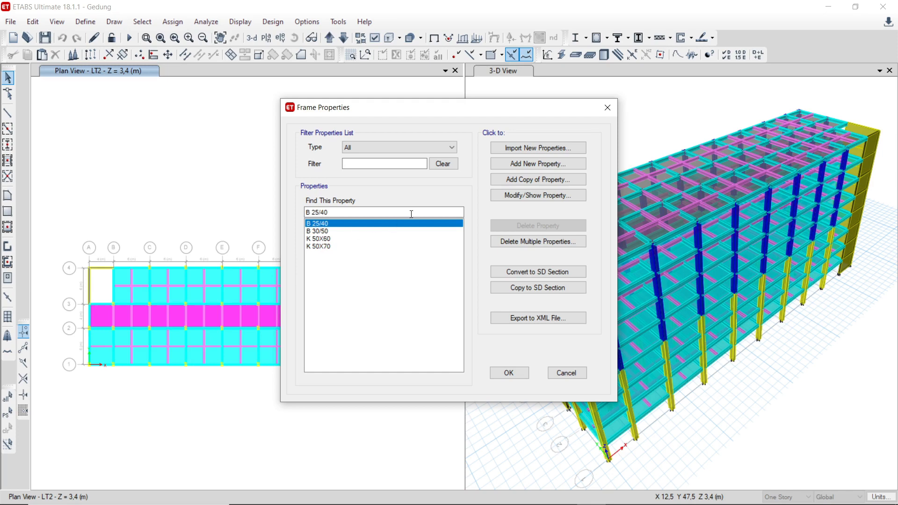
Step: Examine the section shapes offered for a new frame property and the Concrete Rectangular input form, without creating a section
click(531, 166)
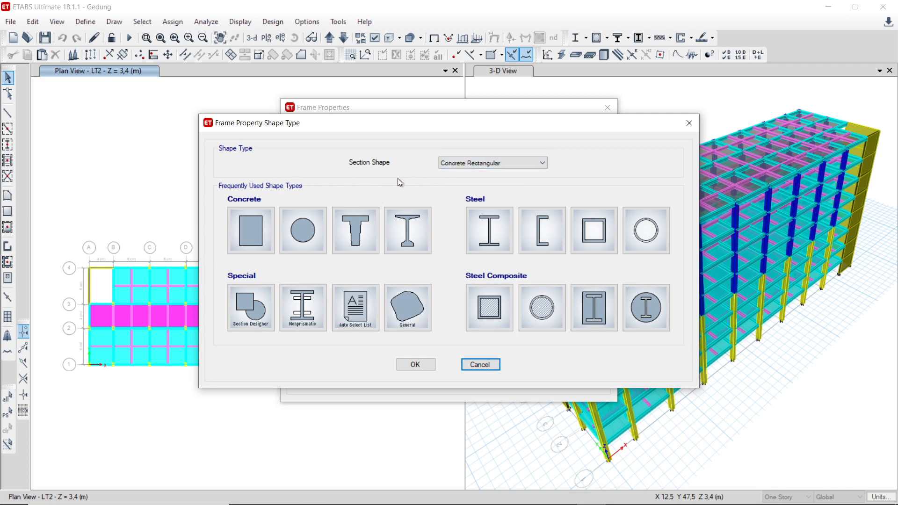
click(456, 164)
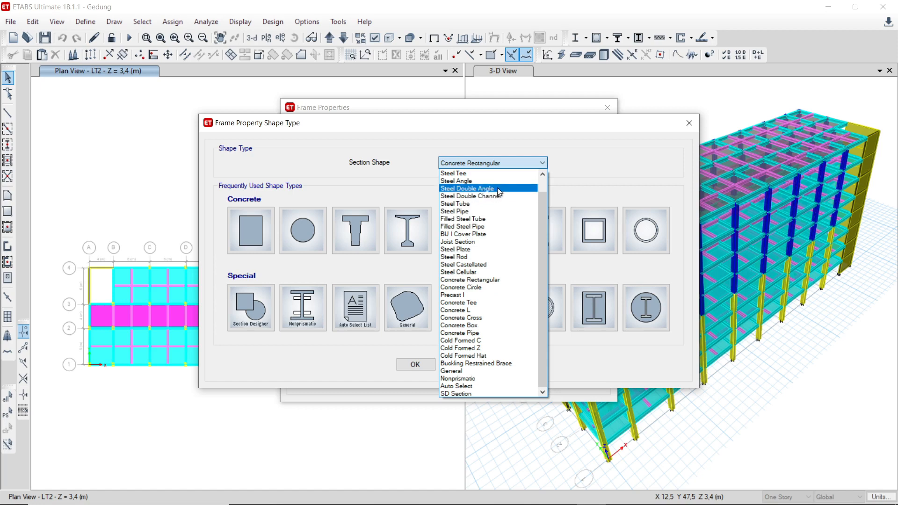
click(586, 171)
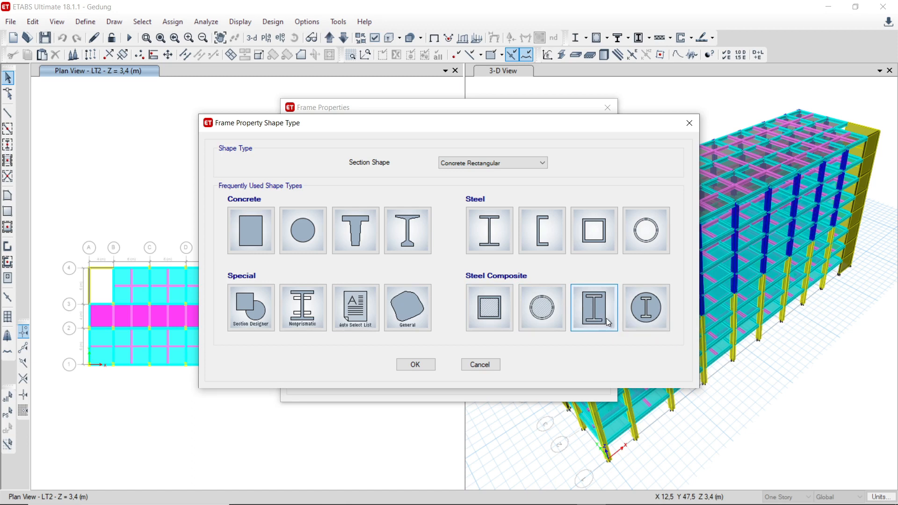
click(416, 362)
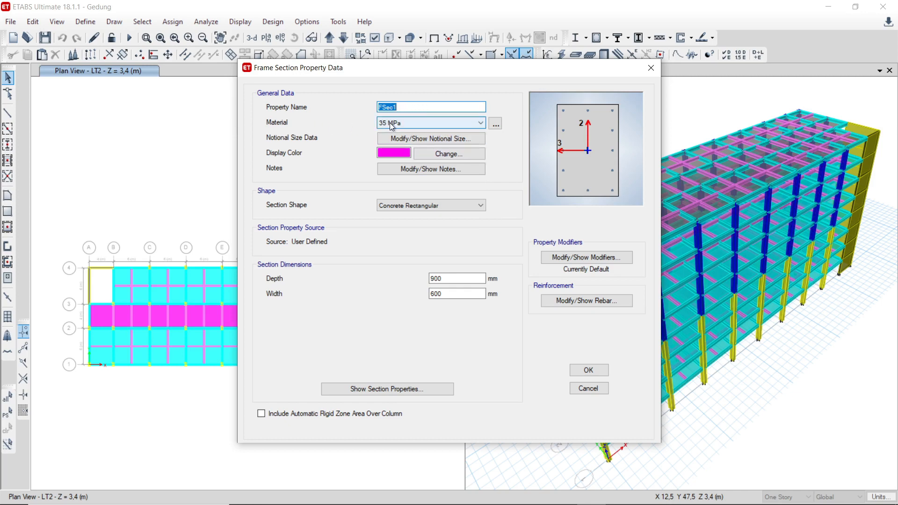
click(588, 388)
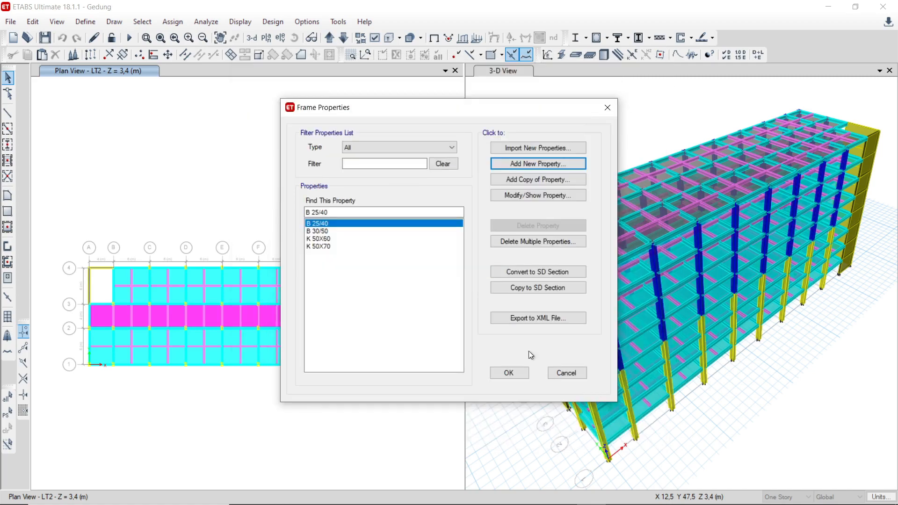
Step: Open the B 25/40 beam section and examine its property name, depth and width
click(527, 195)
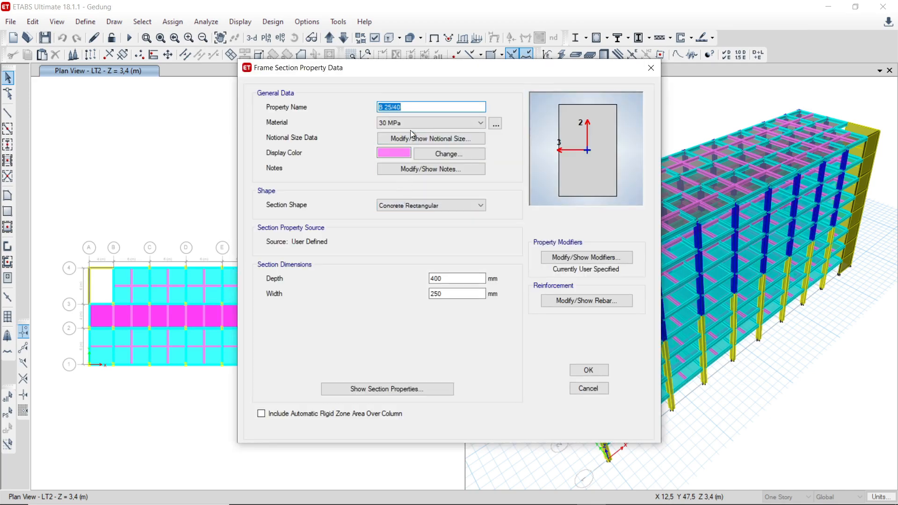
click(410, 107)
click(441, 279)
drag(441, 279, 418, 281)
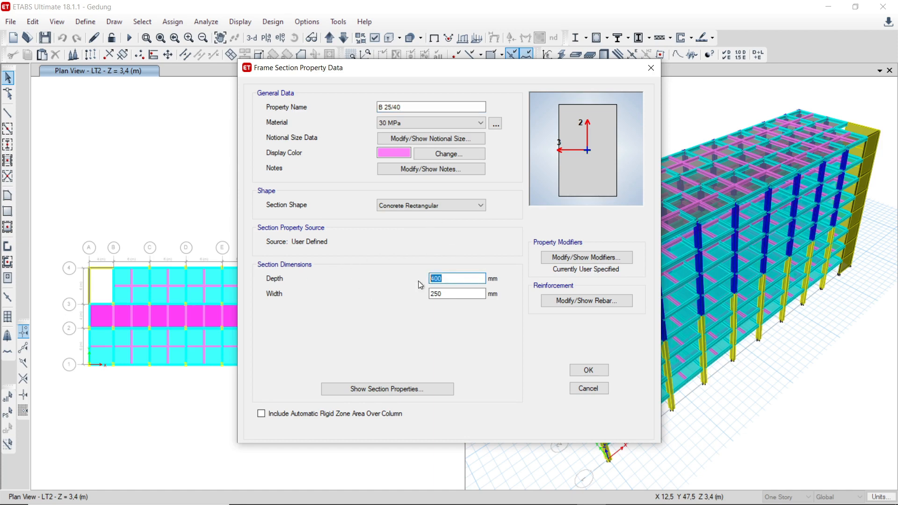
click(461, 296)
drag(460, 296, 426, 298)
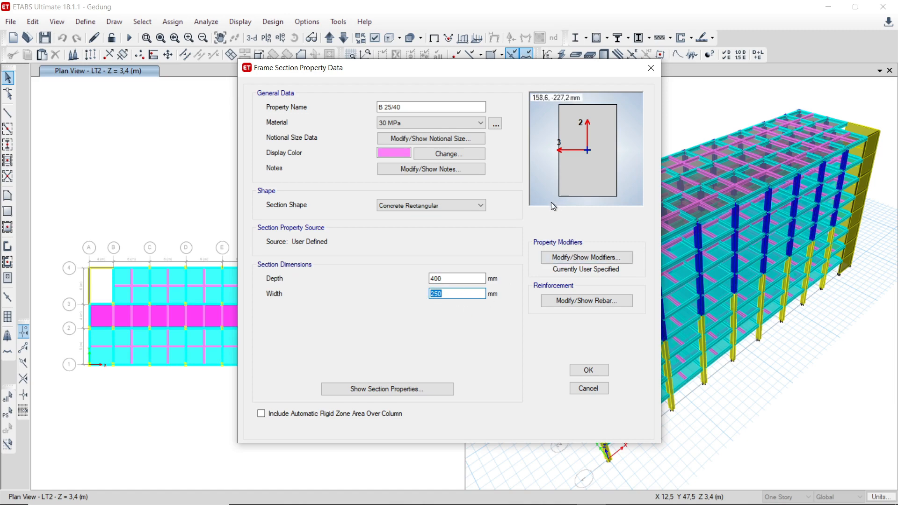
Step: Review the B 25/40 beam's stiffness modifiers, especially the moment of inertia about the 3 axis, and accept the section
click(577, 258)
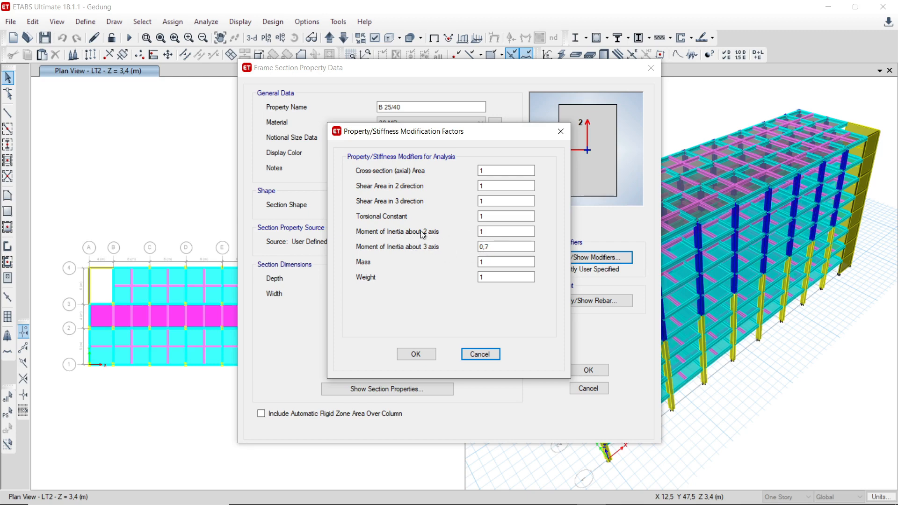
drag(397, 136, 423, 135)
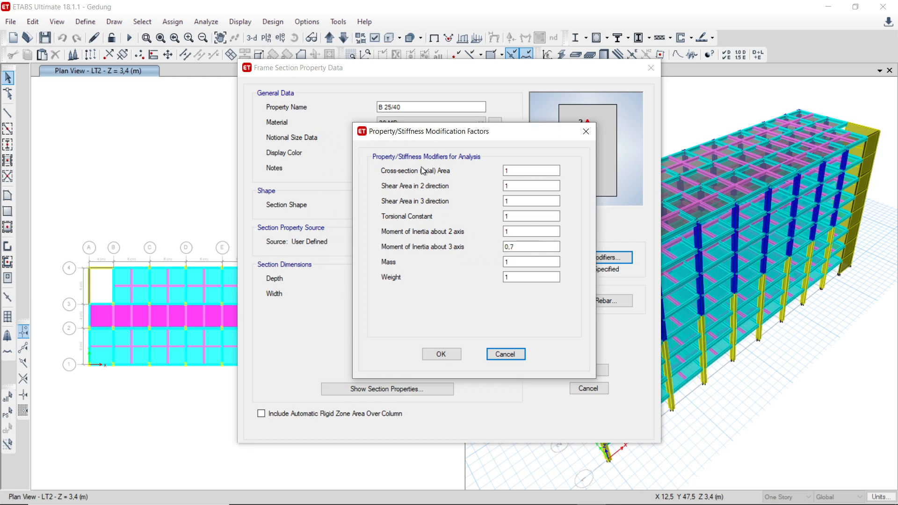
drag(533, 247, 500, 246)
click(524, 249)
click(441, 354)
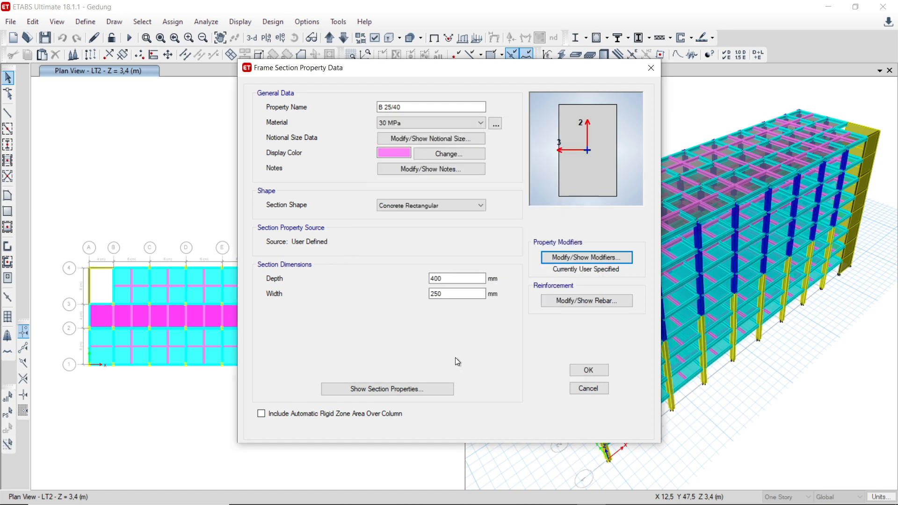
click(576, 367)
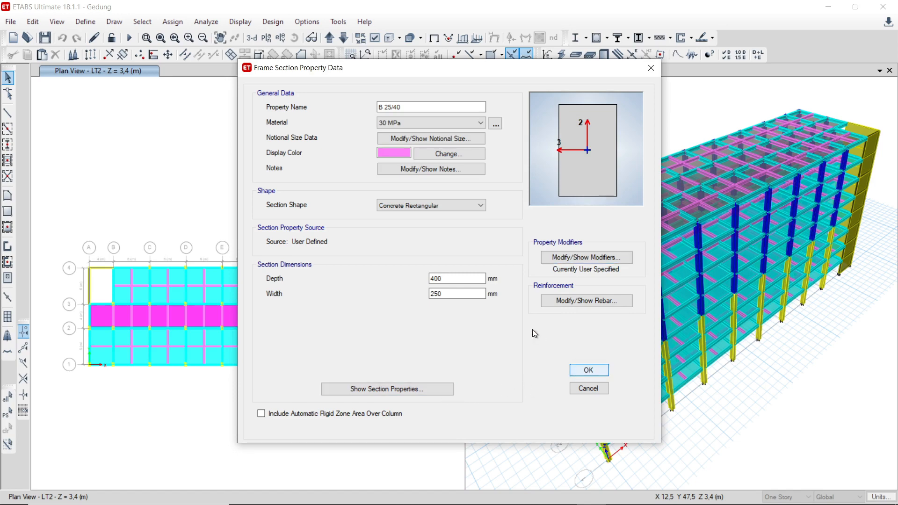
click(584, 369)
Step: Open the K 50X60 column section and review its moment of inertia modifiers about the 2 and 3 axes
click(334, 238)
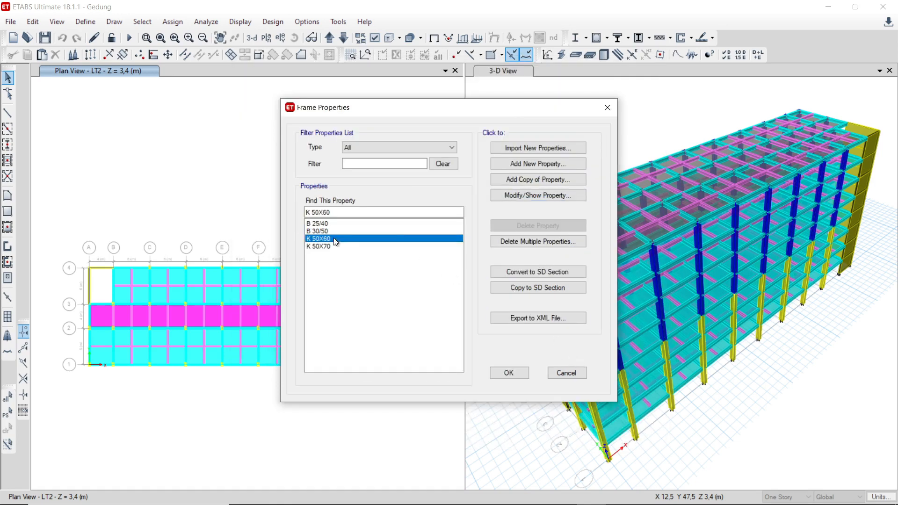
click(515, 198)
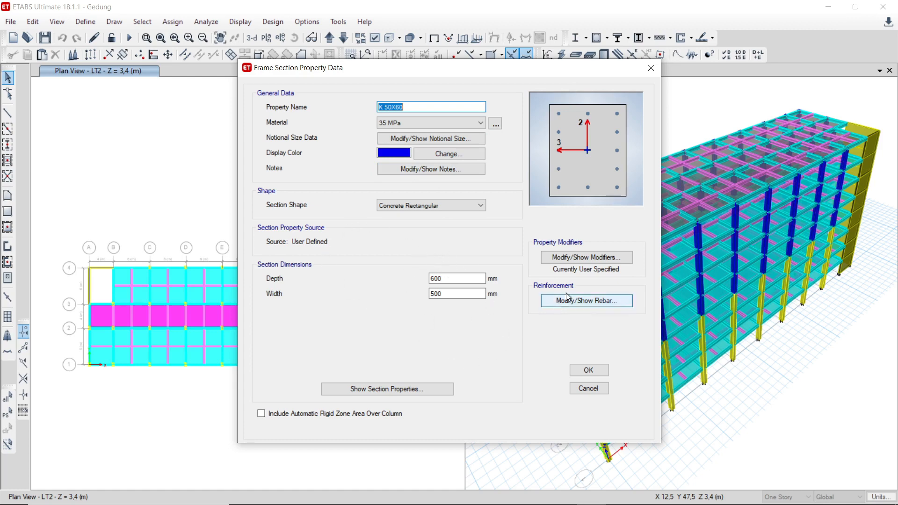
click(592, 263)
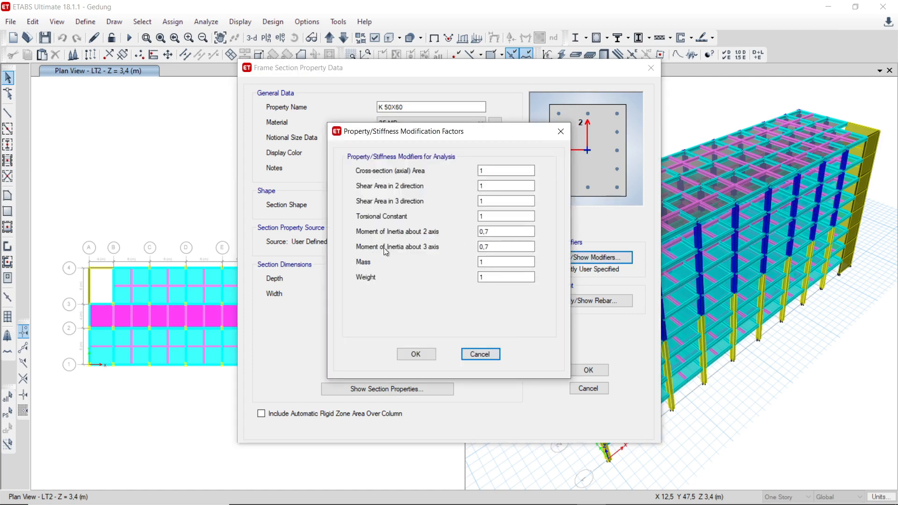
click(504, 235)
key(Tab)
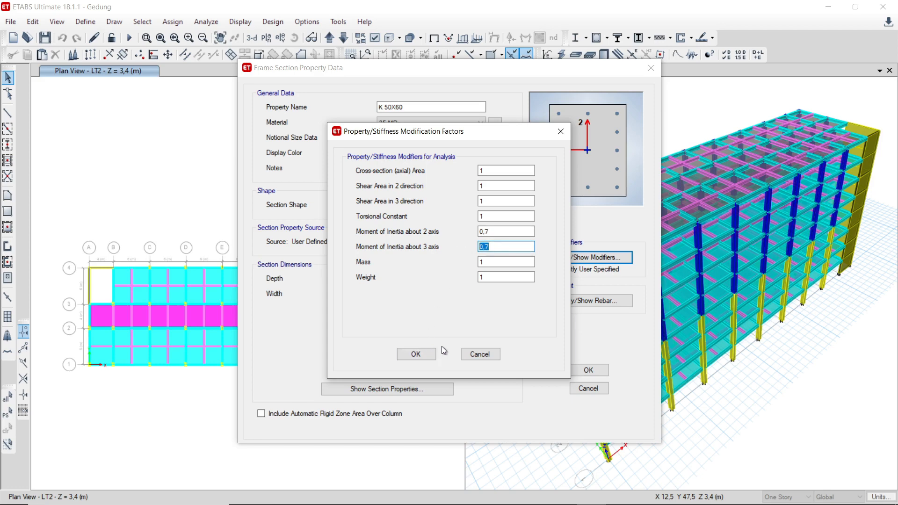
click(427, 355)
Step: Open the K 50X60 column's reinforcement data and examine its rebar materials and clear cover for confinement bars
click(572, 305)
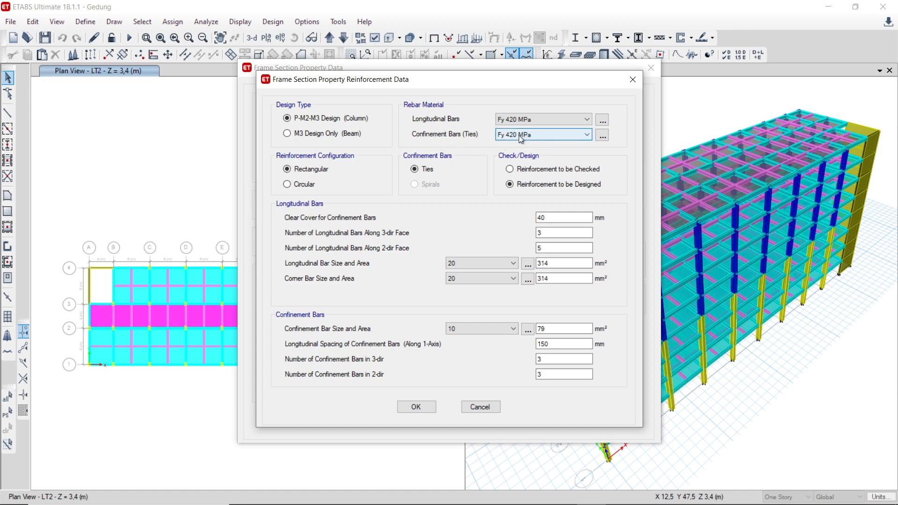
click(547, 139)
click(547, 139)
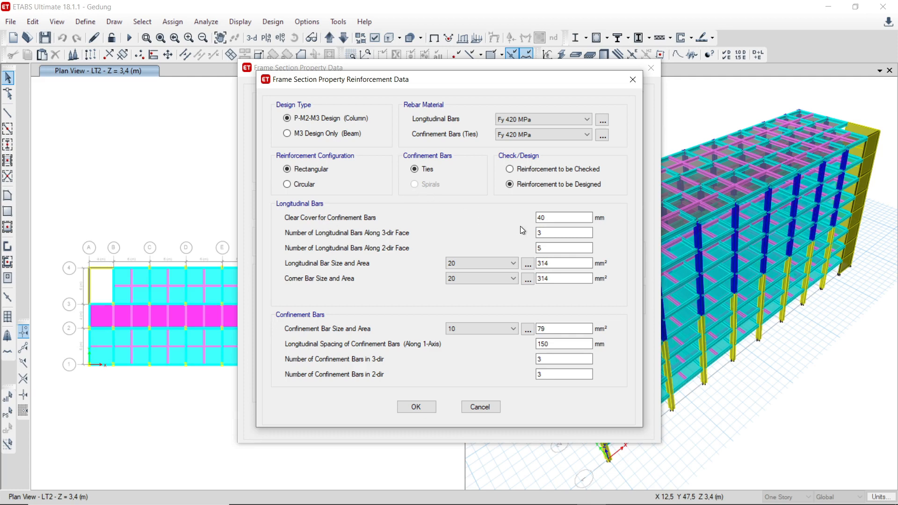
drag(548, 217, 514, 232)
Step: Review the column's longitudinal bar size choices and confinement bar spacing, accept the section data, and close the frame properties
click(555, 263)
click(475, 266)
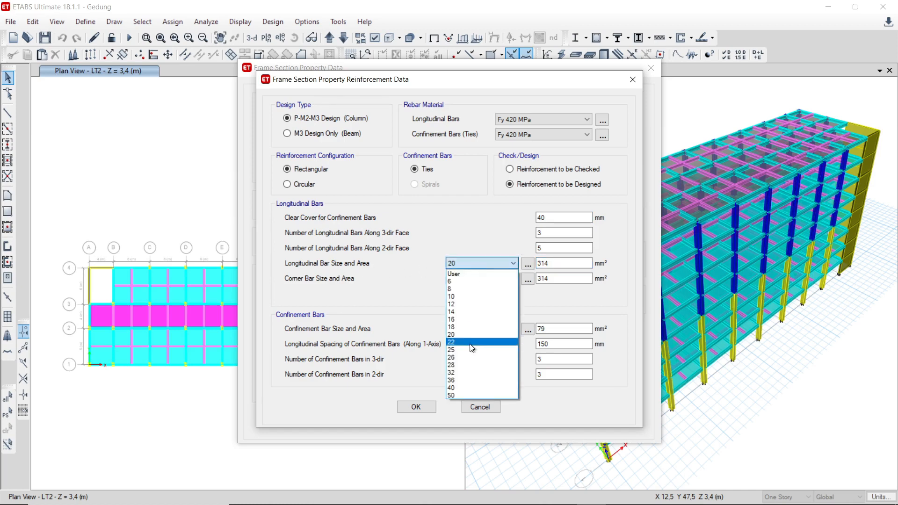
click(394, 293)
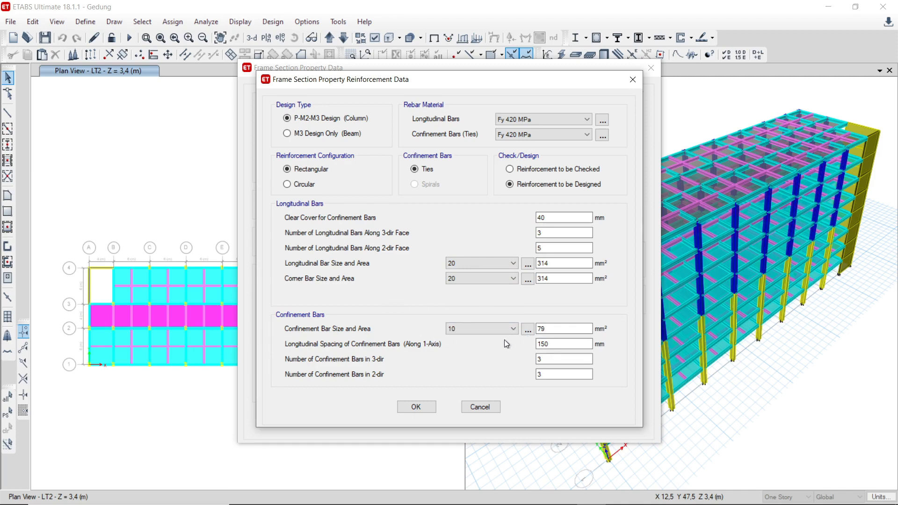
click(553, 344)
click(417, 406)
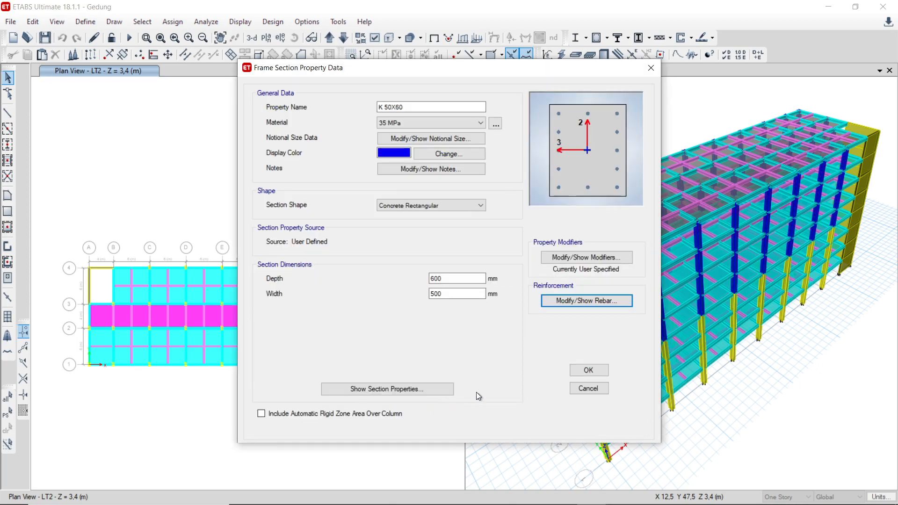
click(591, 369)
click(503, 373)
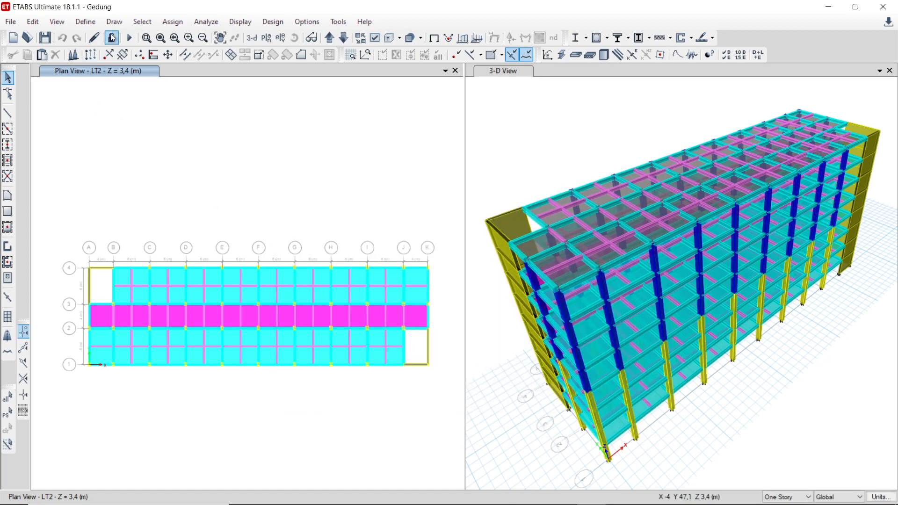
Step: Open the S110 - Dak slab property from the slab section definitions and review its slab material
click(90, 26)
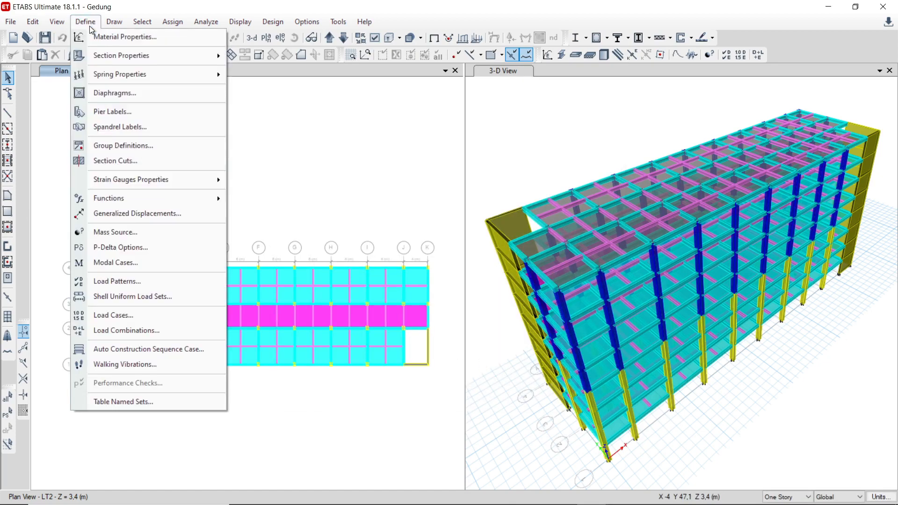
mouse_move(102, 78)
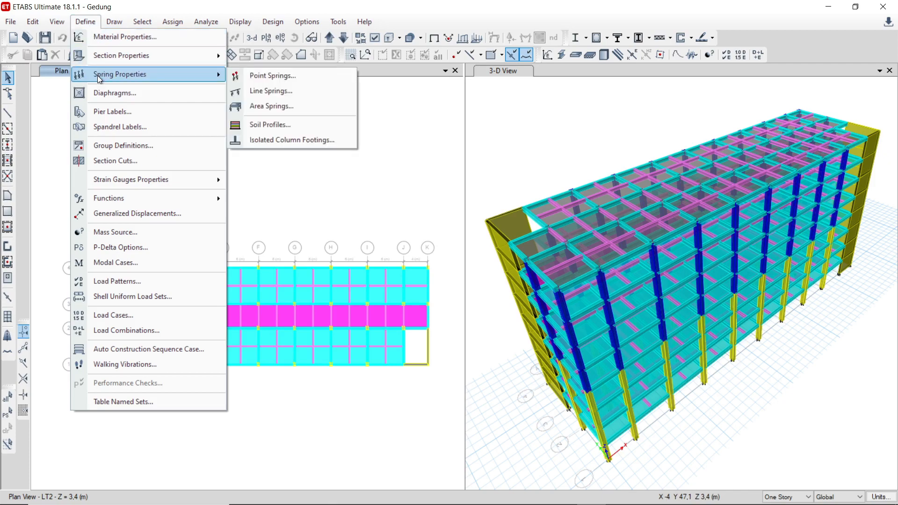
mouse_move(150, 55)
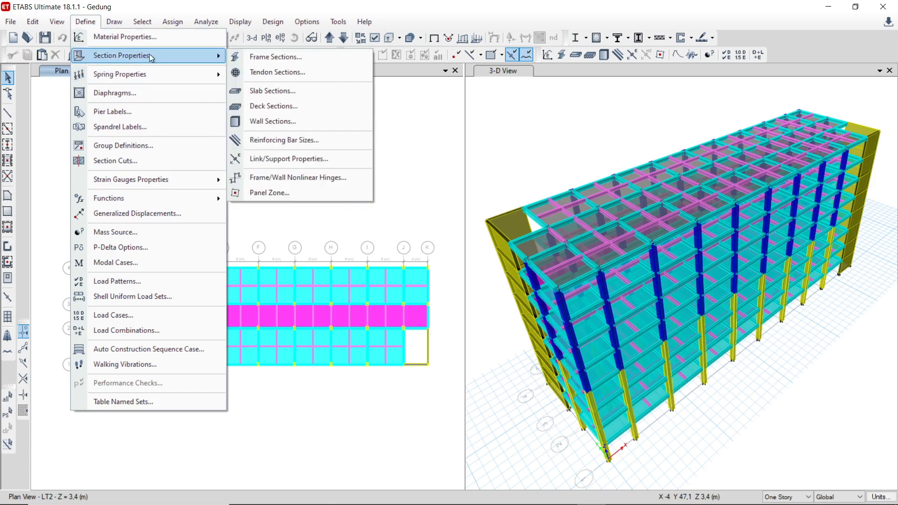
click(285, 97)
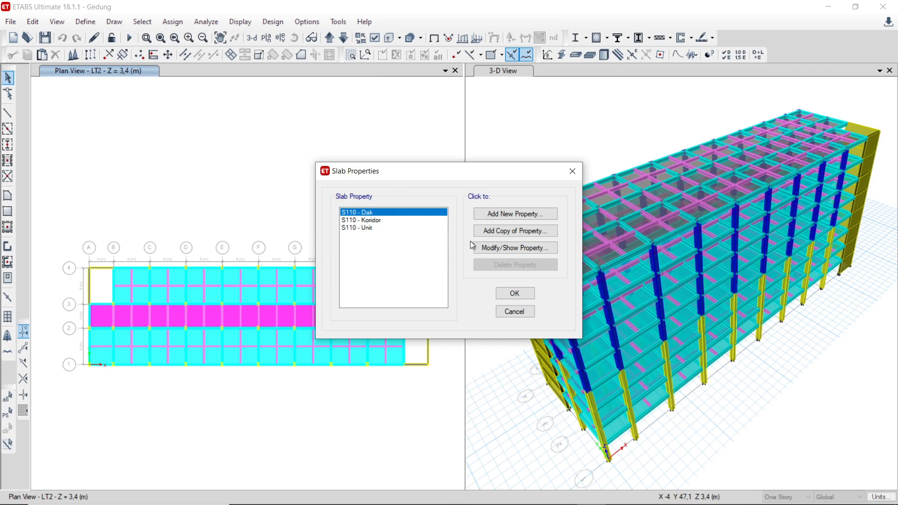
click(486, 246)
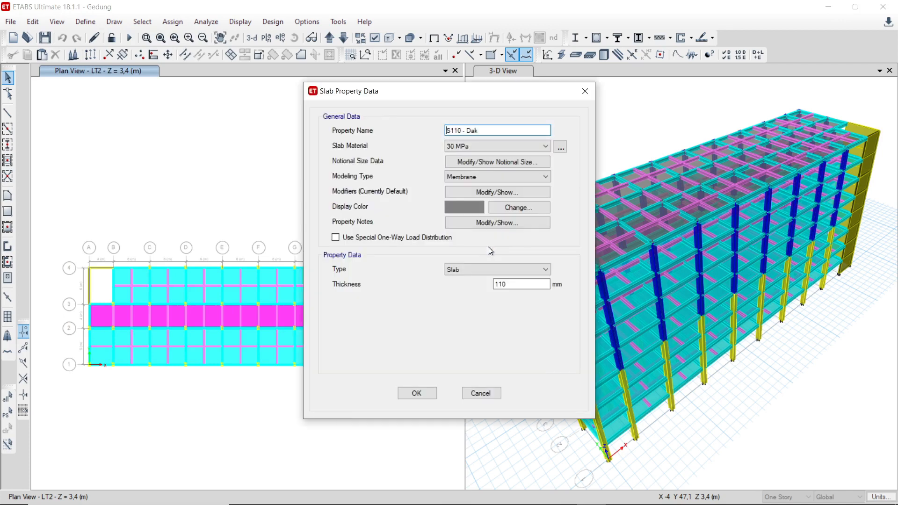
click(466, 147)
click(465, 148)
Step: Try the Shell-Thin modeling type on the S110 - Dak slab, restore Membrane, and review the other modeling types
click(473, 179)
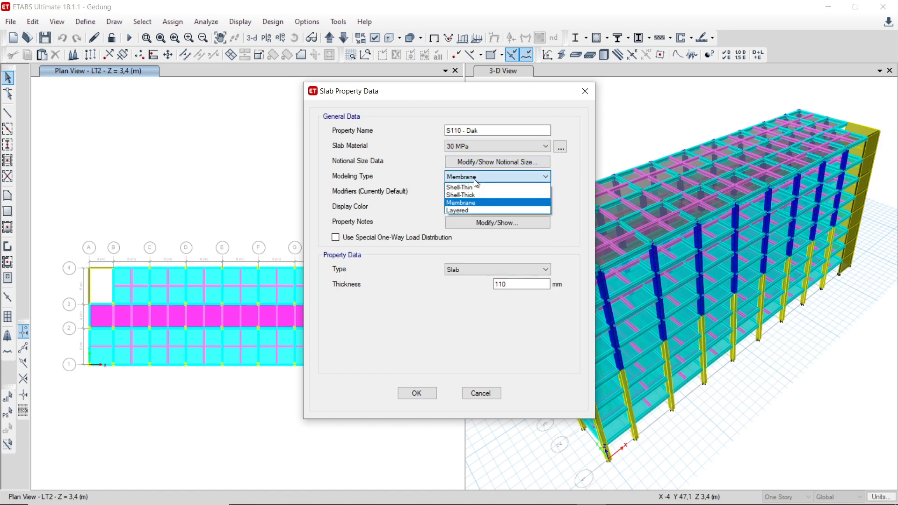
click(482, 188)
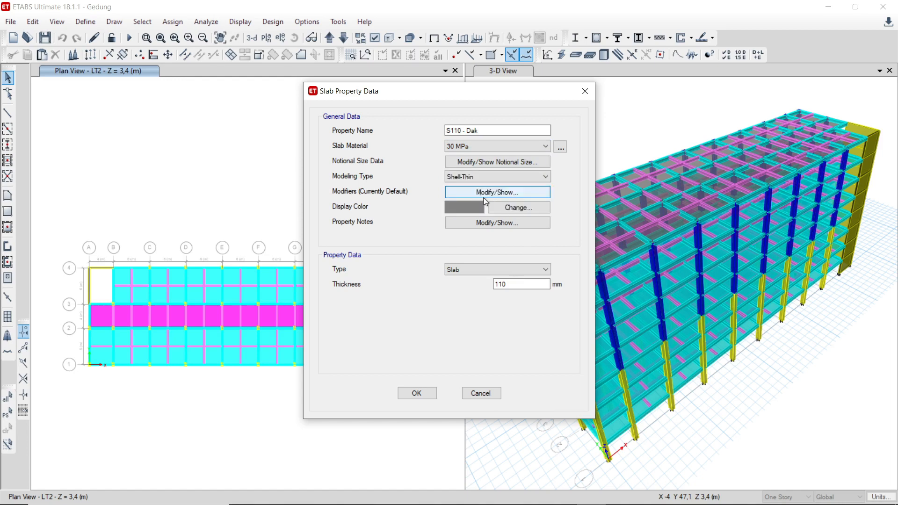
click(470, 177)
click(477, 199)
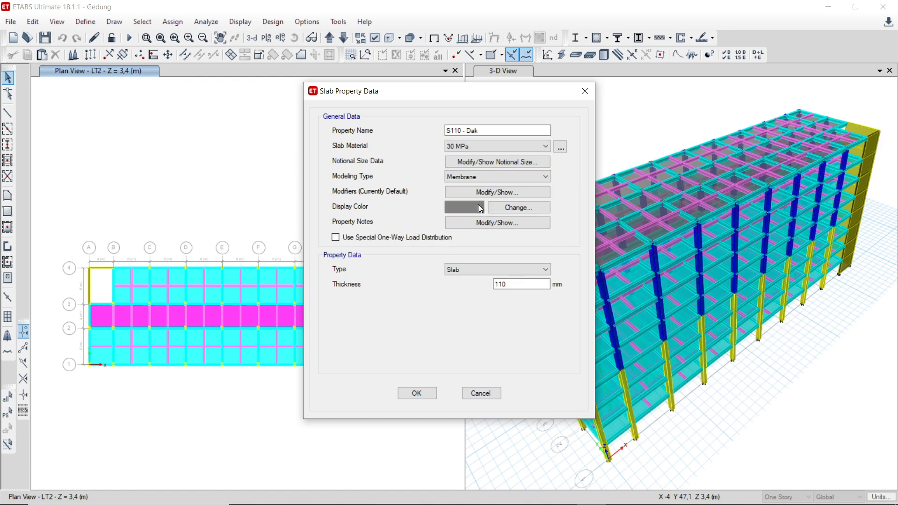
click(470, 178)
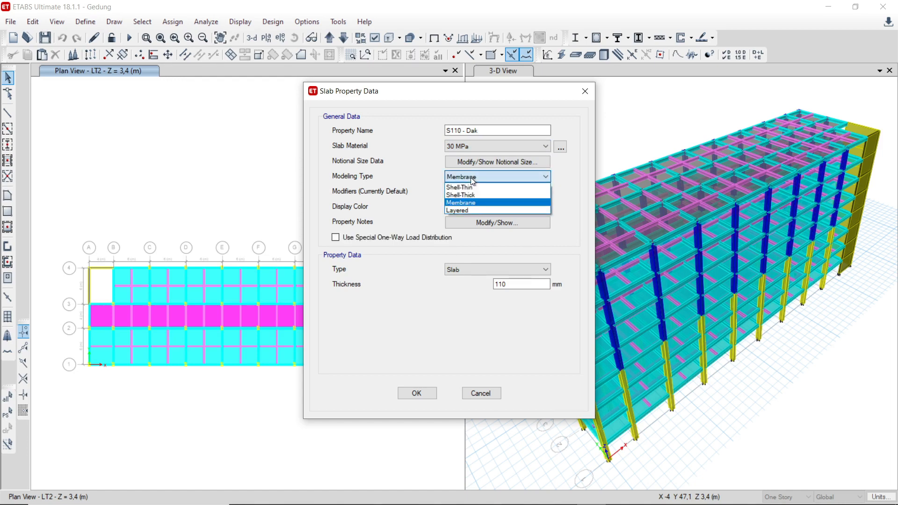
click(395, 195)
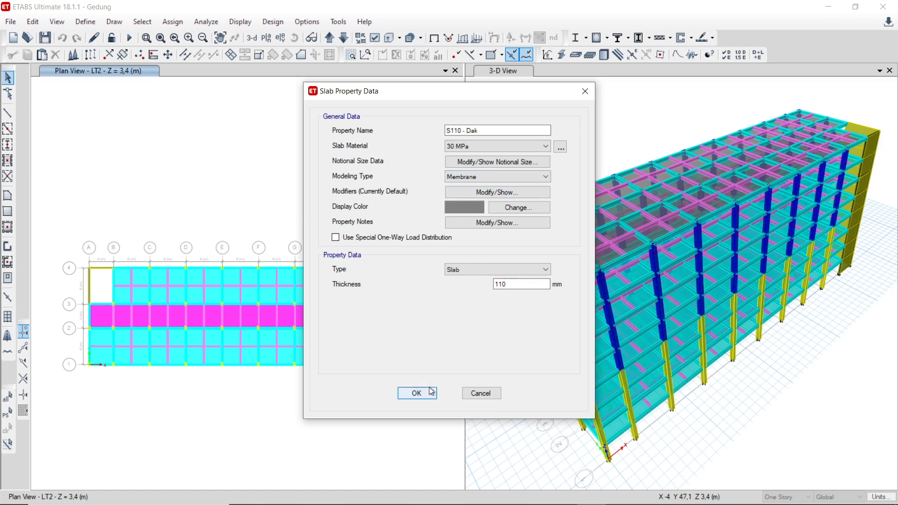
Step: Review the S110 - Dak slab's type options and thickness, accept the property, and close the slab properties
click(476, 273)
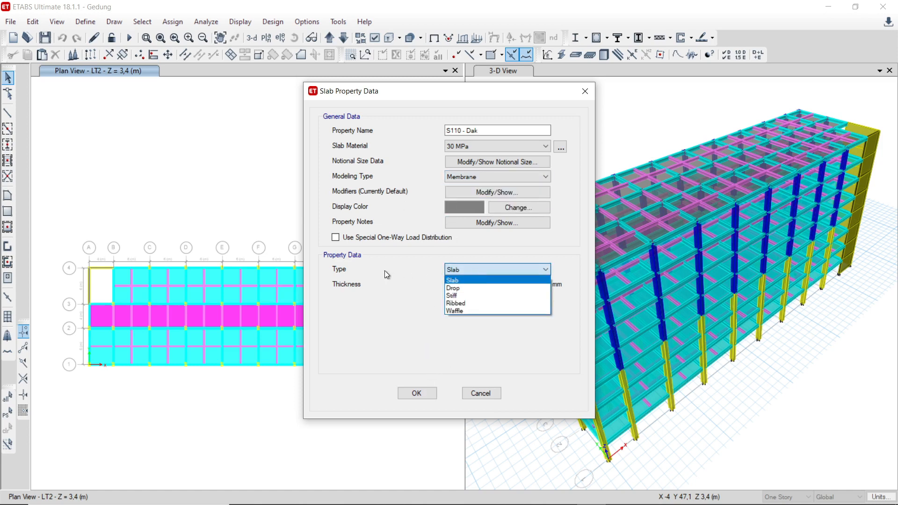
click(403, 300)
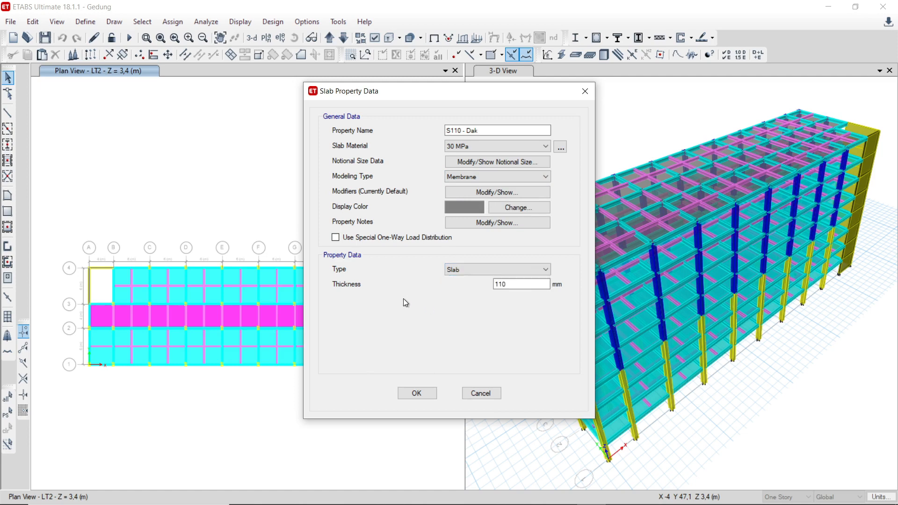
double_click(523, 287)
click(417, 396)
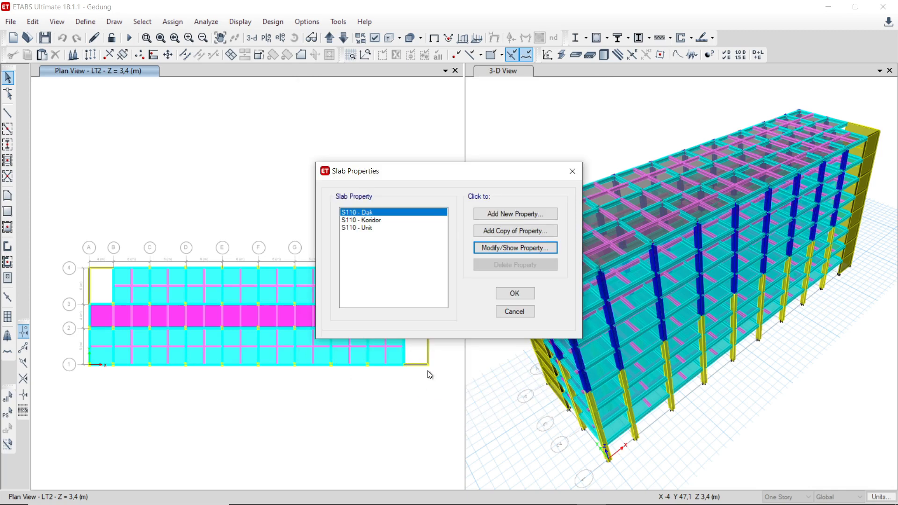
click(514, 293)
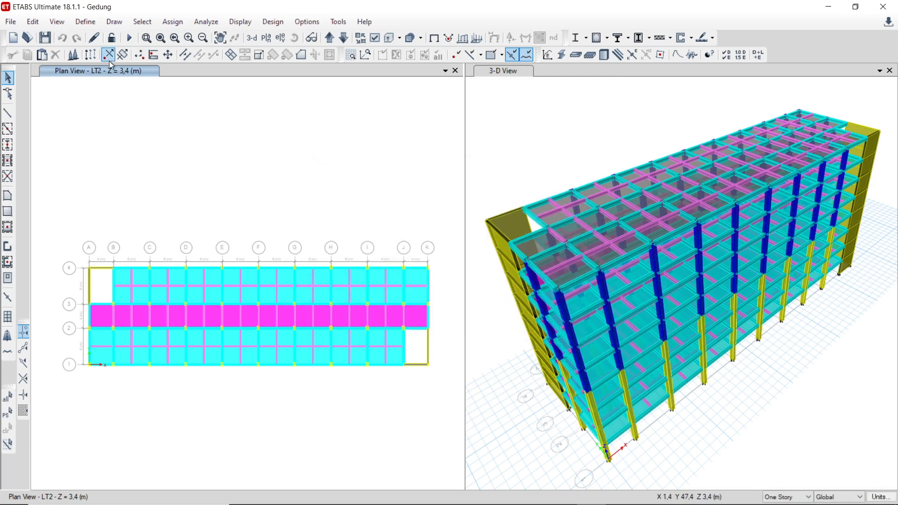
Step: Open the W350 wall section, review its material, modeling type and thickness, and accept the wall properties
click(91, 26)
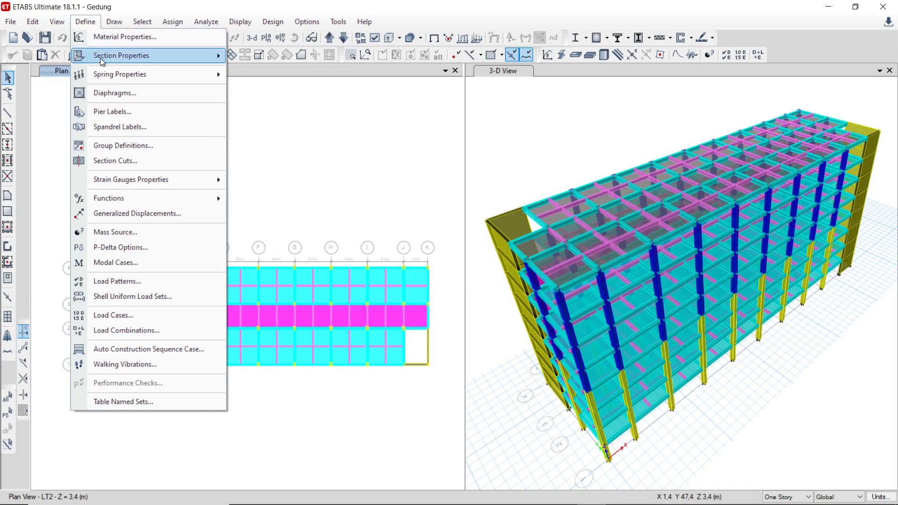
mouse_move(130, 62)
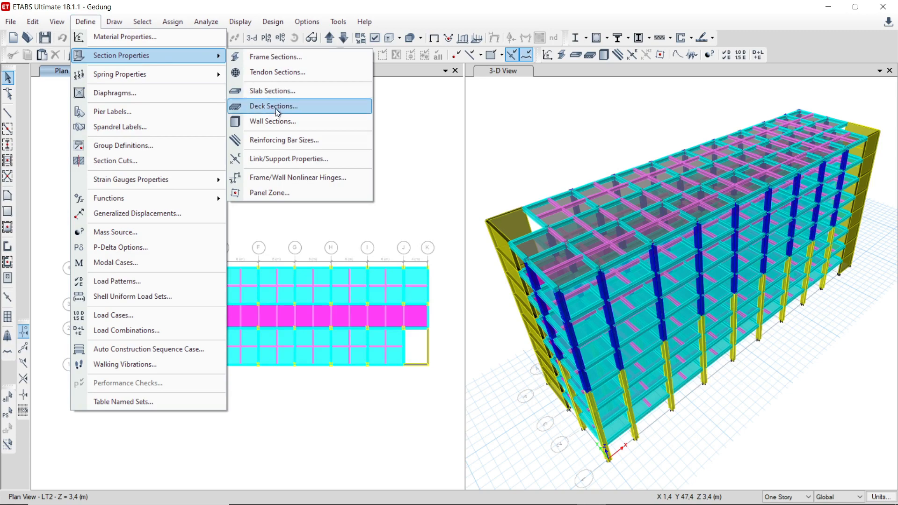
click(281, 122)
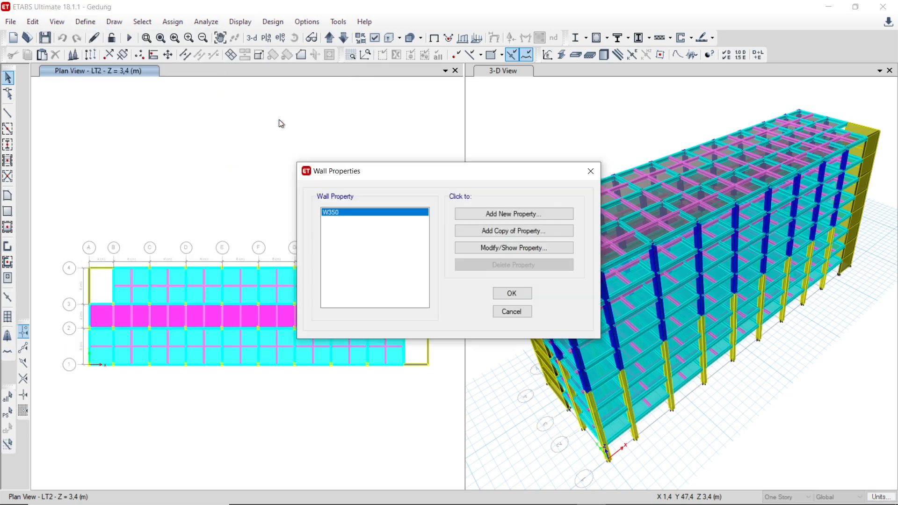
drag(382, 177, 315, 166)
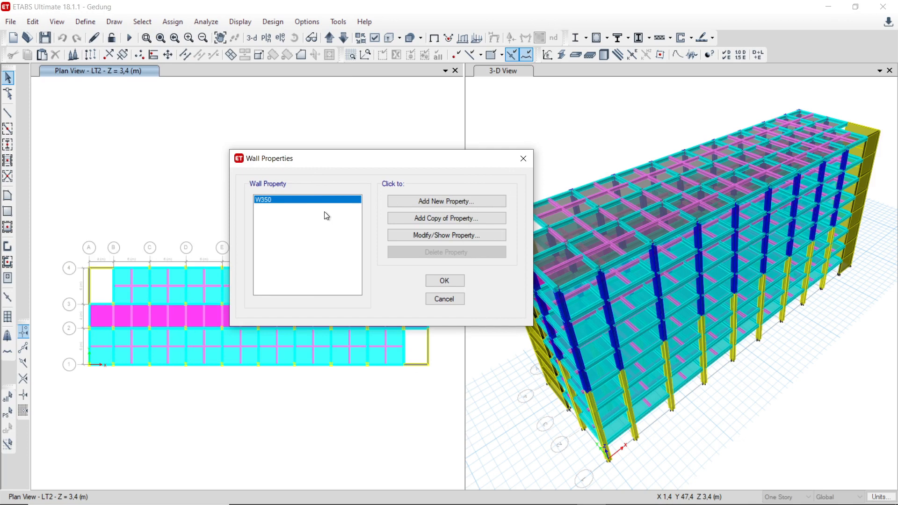
click(400, 236)
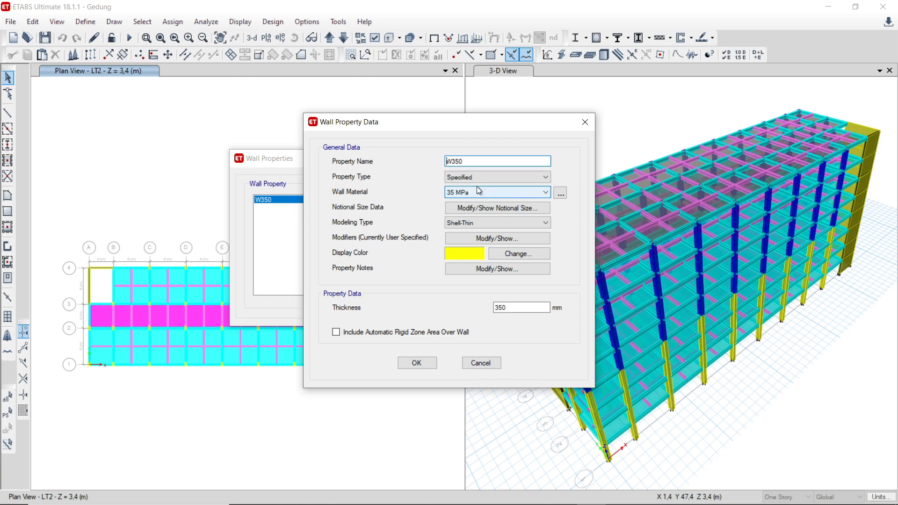
drag(471, 122, 362, 114)
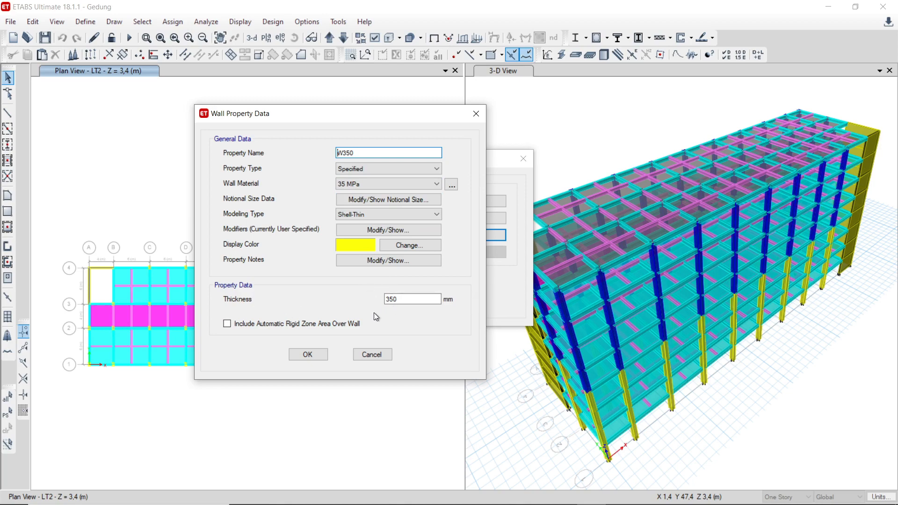
click(310, 355)
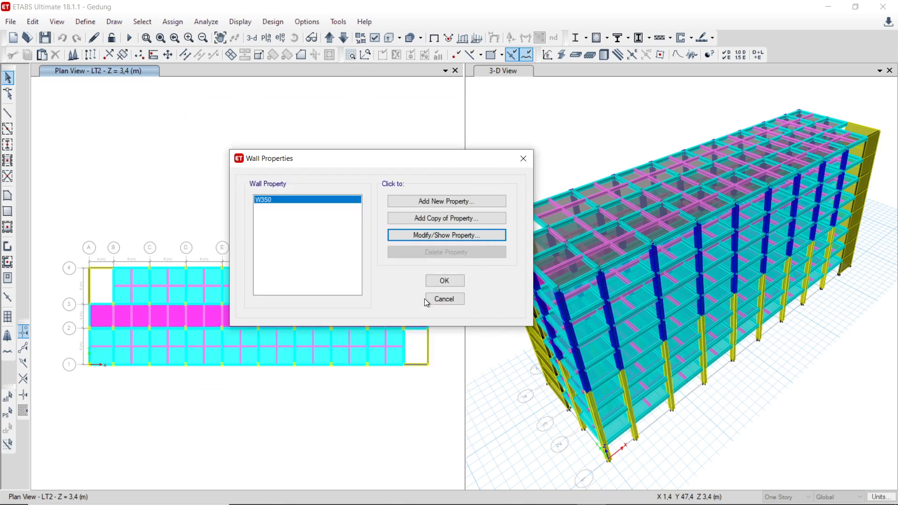
click(440, 282)
Step: Add a load pattern named Gempa X of type Seismic with ASCE 7-16 as its auto lateral load
click(86, 22)
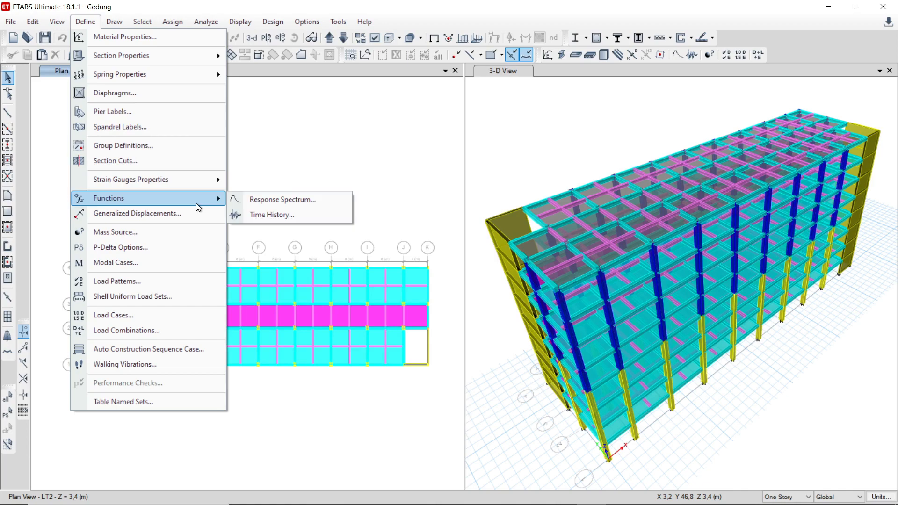
click(172, 285)
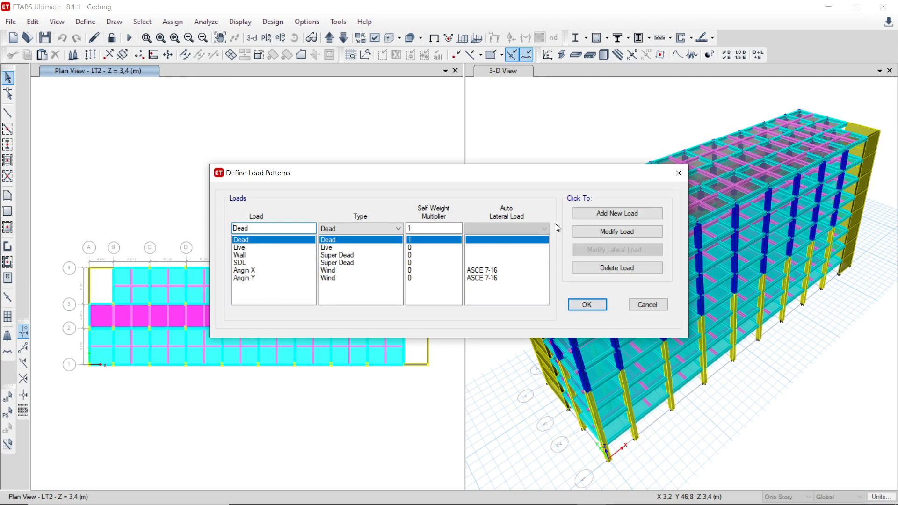
click(605, 215)
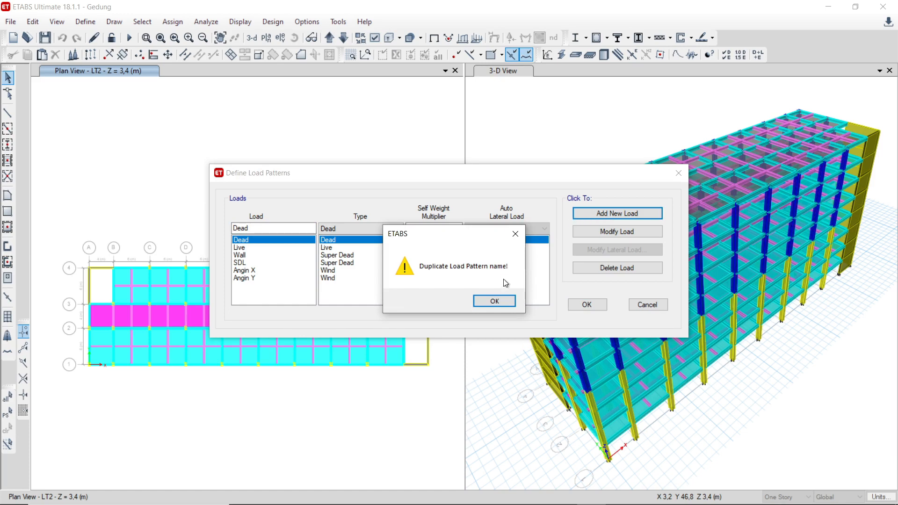
click(487, 300)
double_click(261, 228)
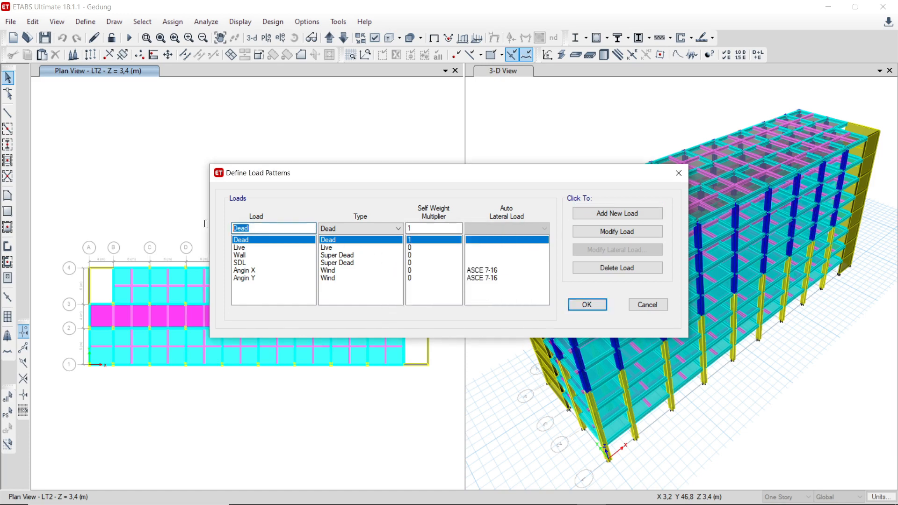
text(Gempa X)
click(364, 233)
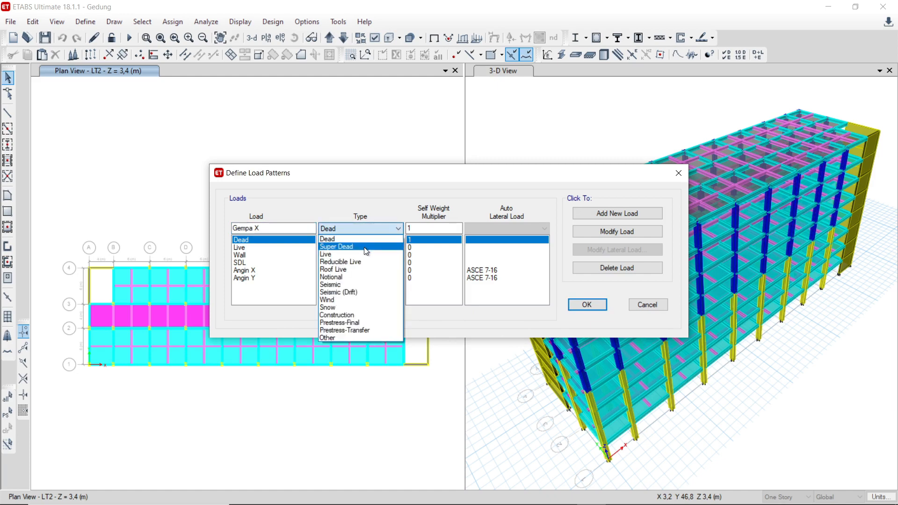
click(373, 286)
click(475, 228)
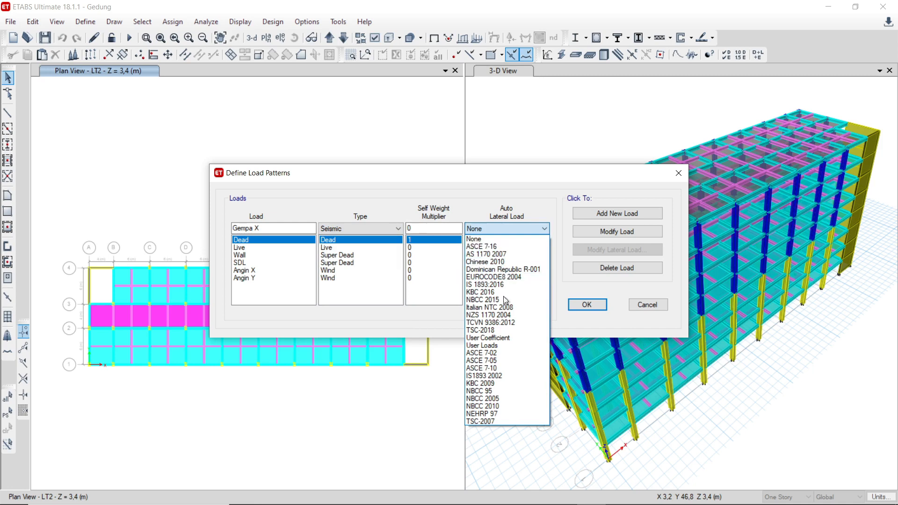
click(494, 247)
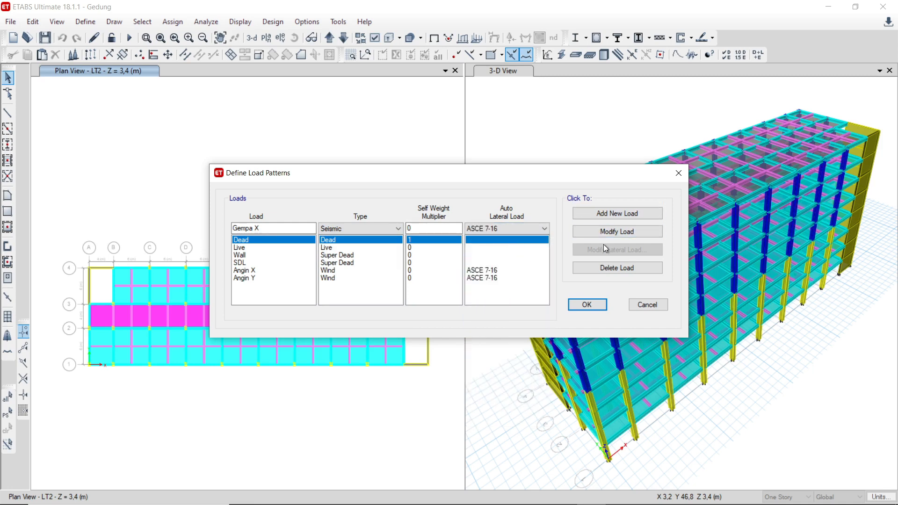
click(613, 218)
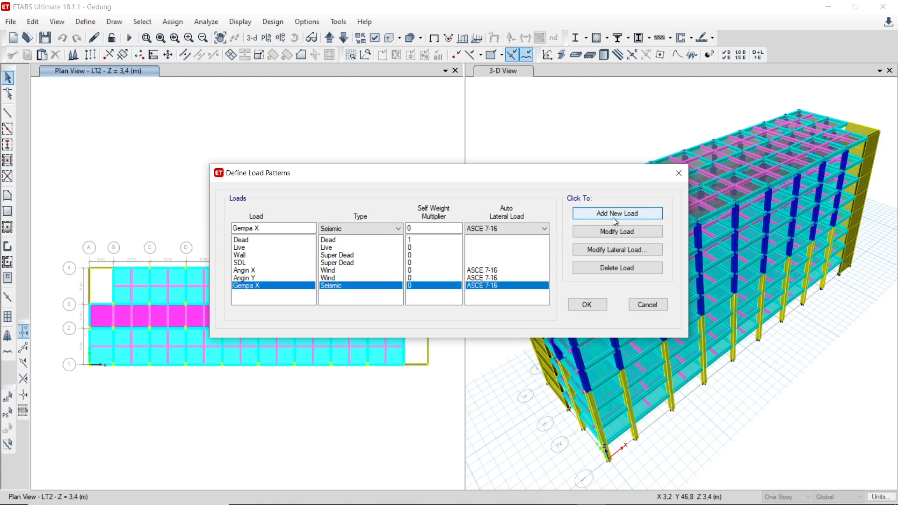
Step: Open the Gempa X pattern's ASCE 7-16 seismic loading and set the program-calculated period's Ct and x to 0.03; 0.75
click(603, 251)
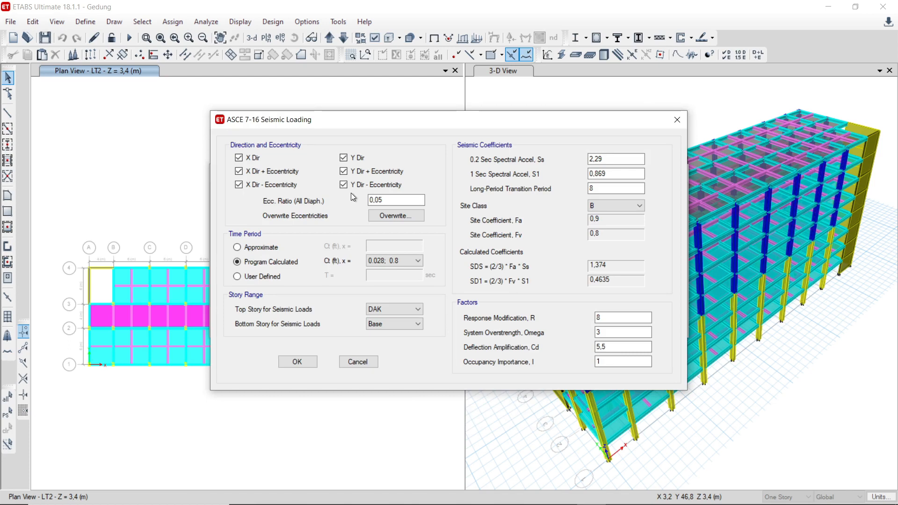
drag(327, 119, 284, 110)
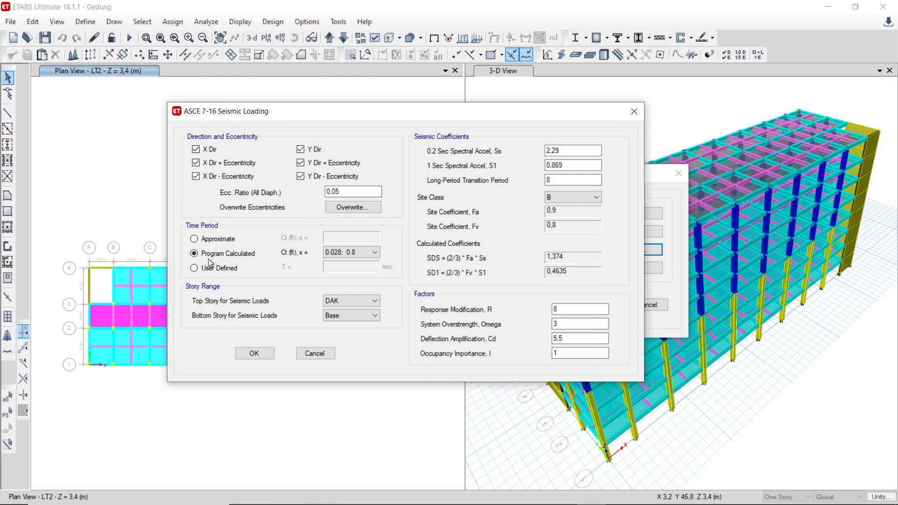
click(338, 254)
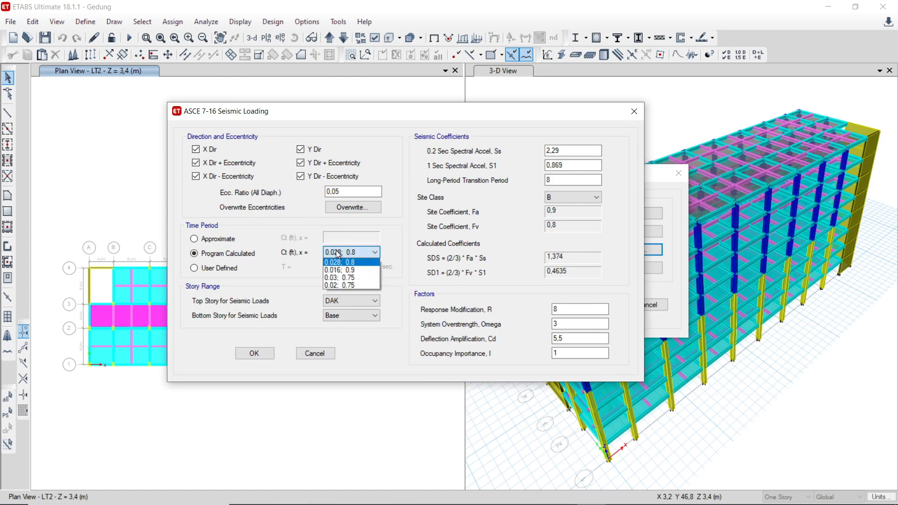
click(367, 261)
click(366, 255)
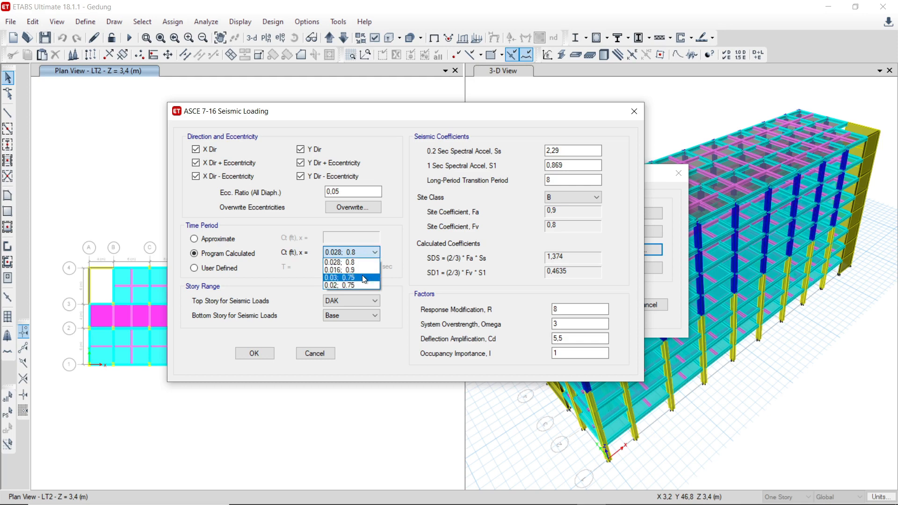
click(365, 278)
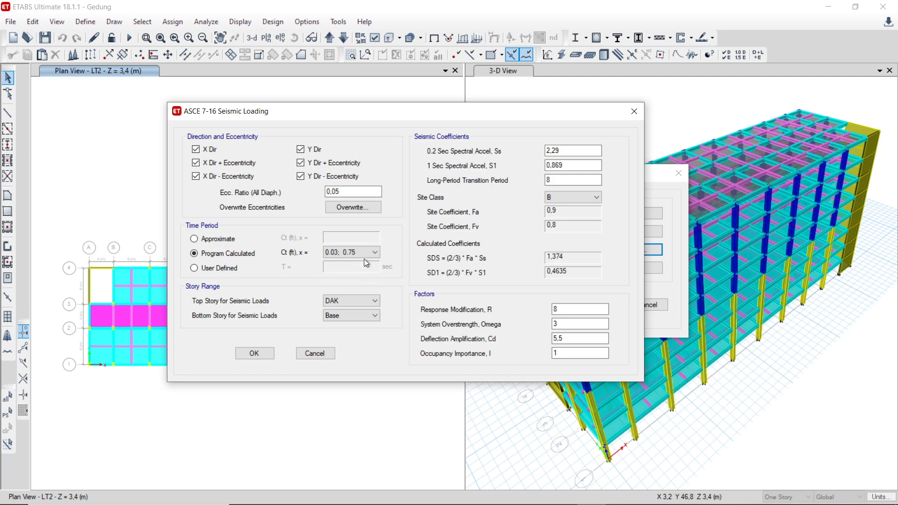
Step: Set the Gempa X time period's Ct and x to 0.016; 0.9, review the R, Omega and importance factors, and accept the seismic loading
click(364, 255)
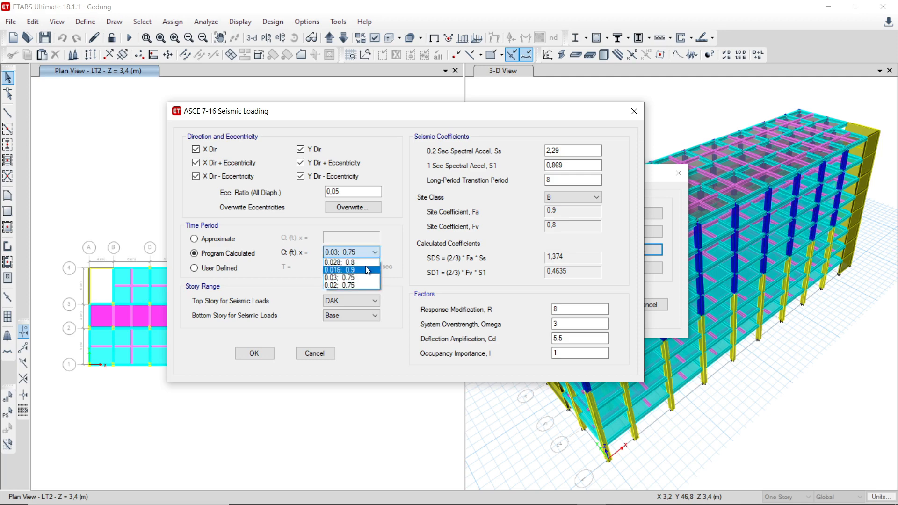
click(367, 270)
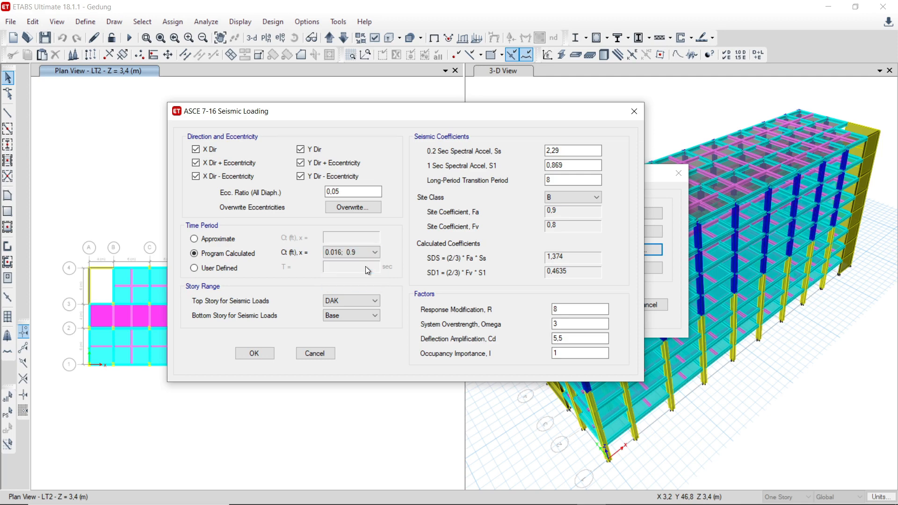
click(363, 255)
click(371, 234)
double_click(556, 309)
double_click(566, 323)
click(567, 353)
double_click(566, 353)
click(267, 356)
Step: Review the Angin X pattern's ASCE 7-16 wind speed and coefficients, and accept the load pattern definitions
click(254, 272)
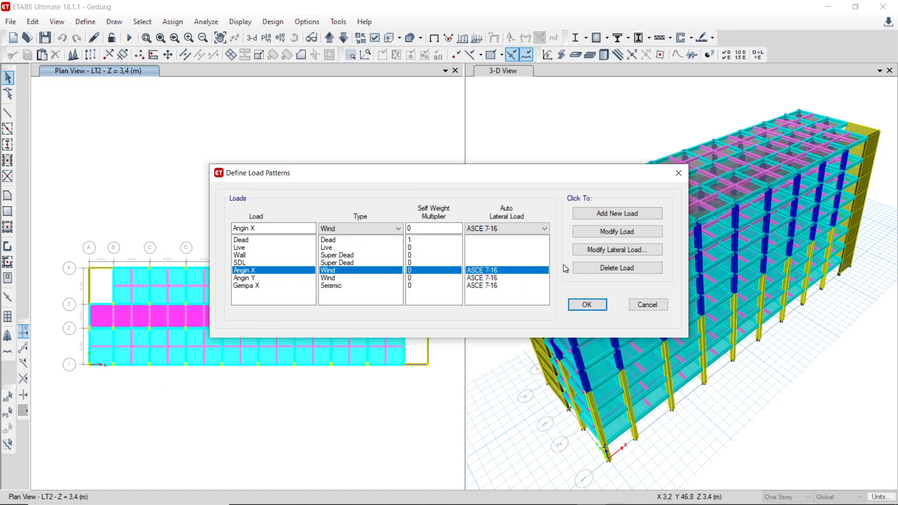
click(601, 251)
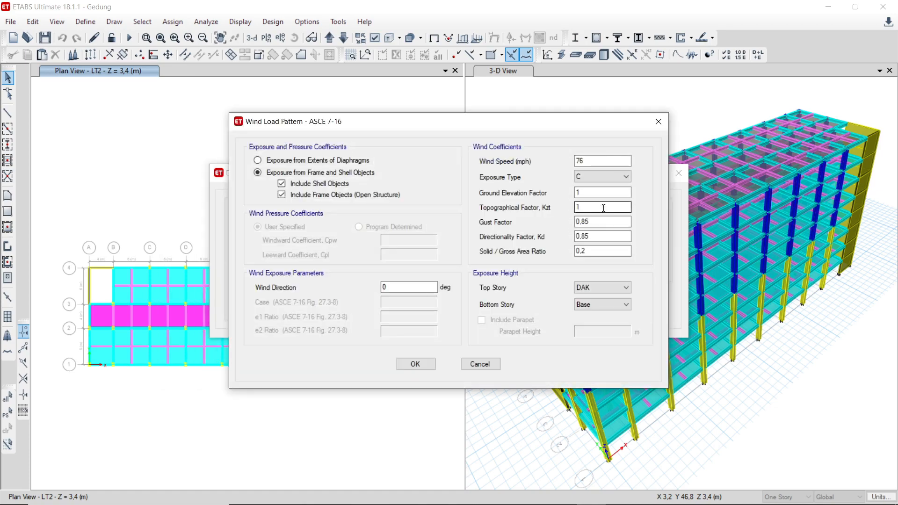
double_click(597, 160)
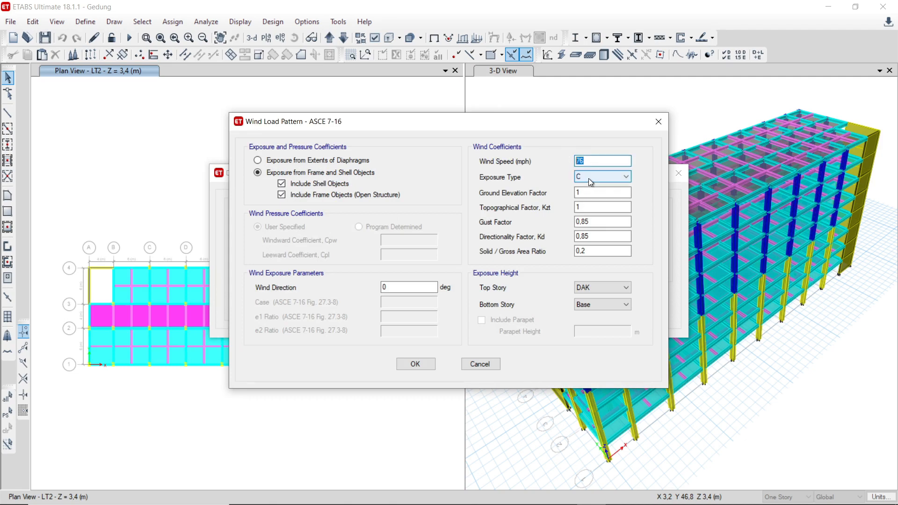
click(415, 363)
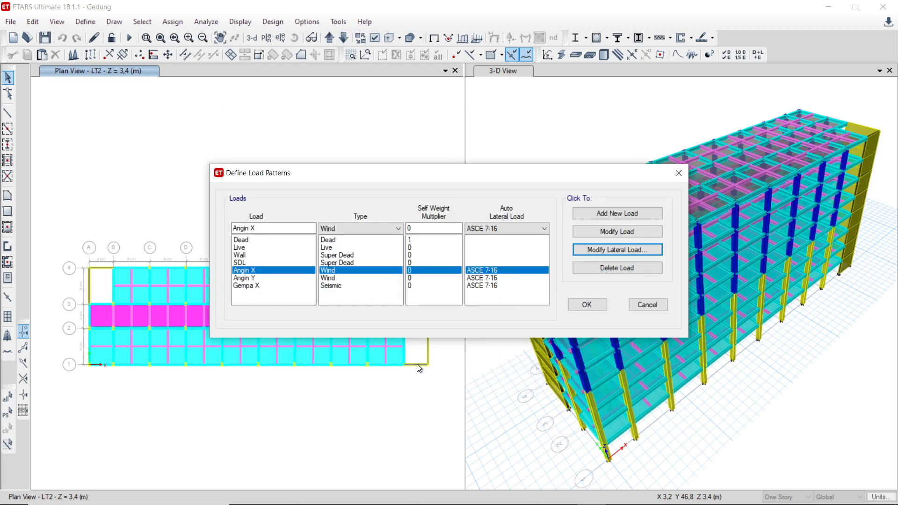
click(586, 304)
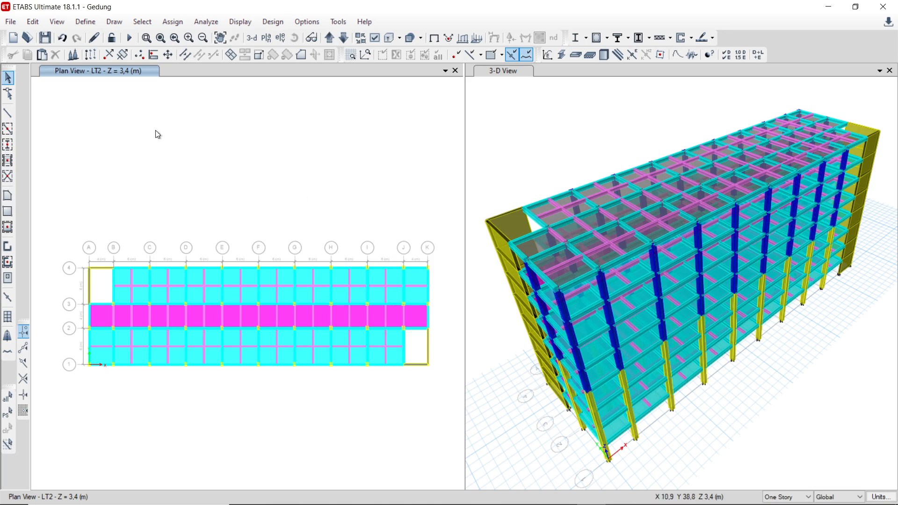
Step: Review the MsSrc1 mass source's load pattern multipliers, including SDL and Live, and accept the mass source
click(86, 22)
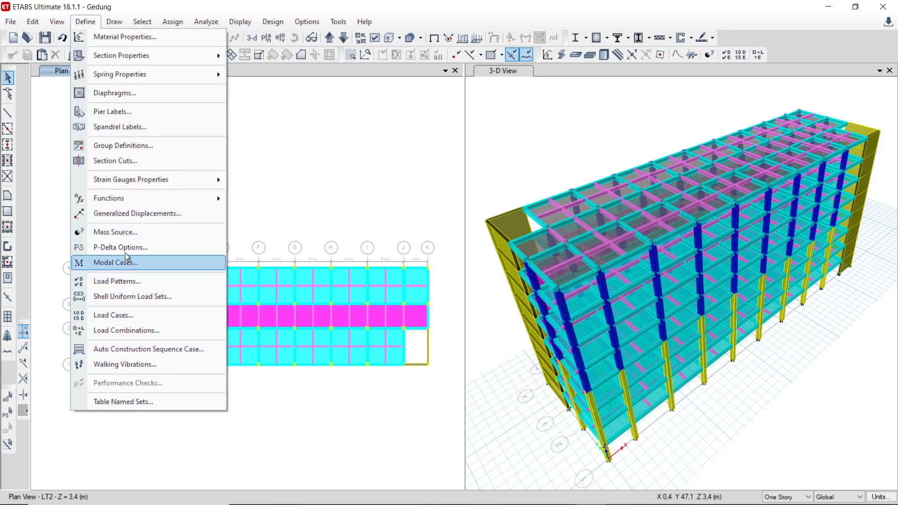
click(124, 235)
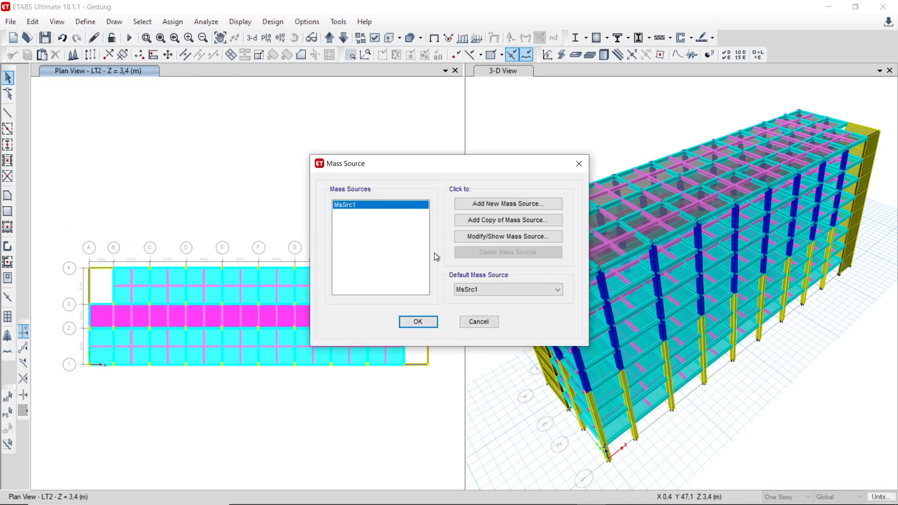
click(480, 237)
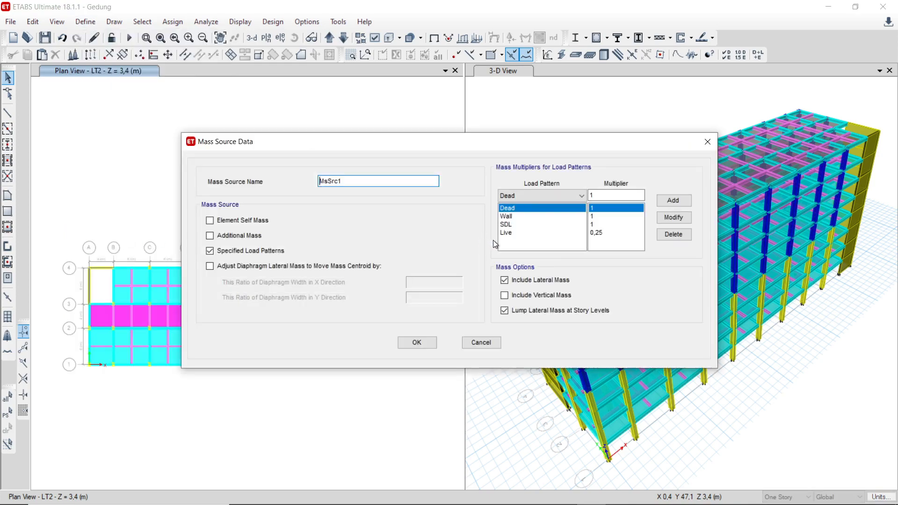
click(566, 198)
click(566, 199)
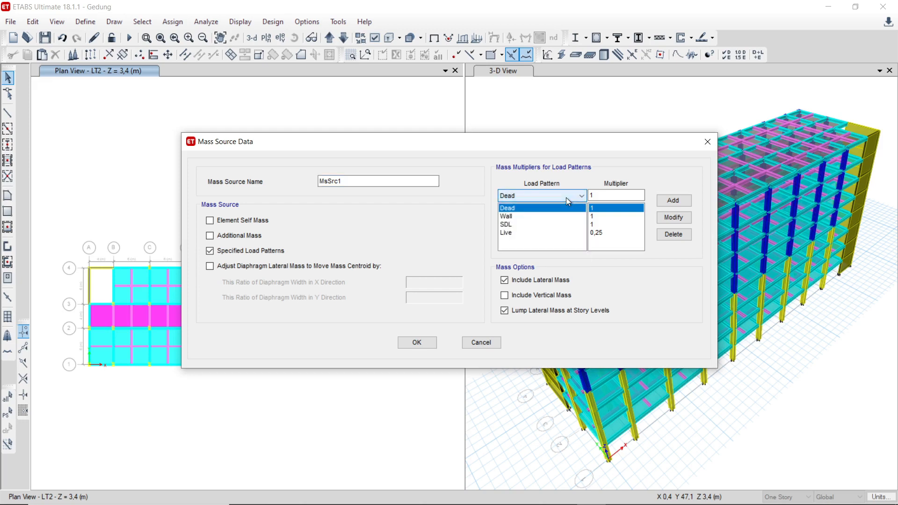
click(604, 224)
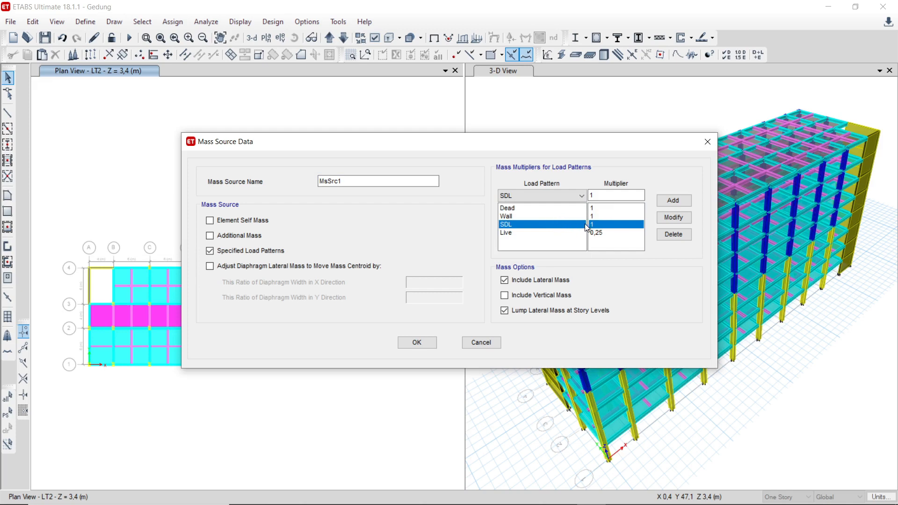
click(552, 232)
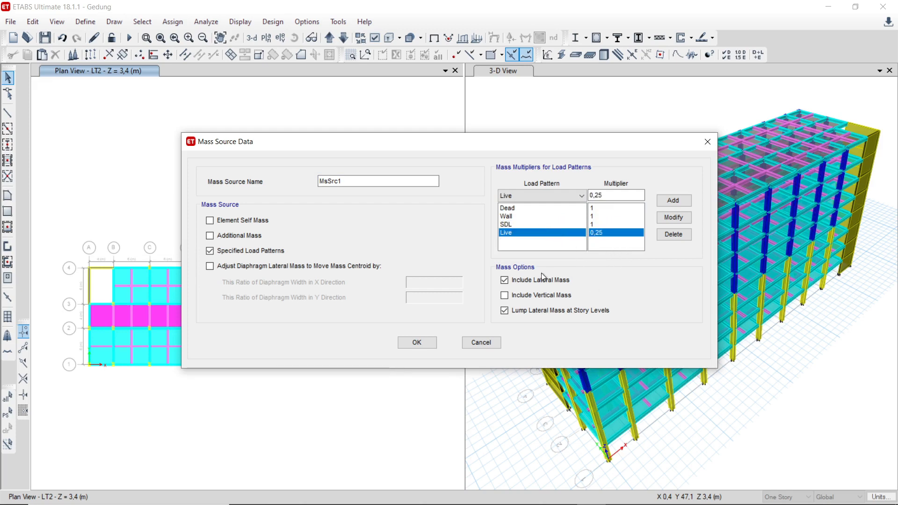
click(402, 342)
click(417, 321)
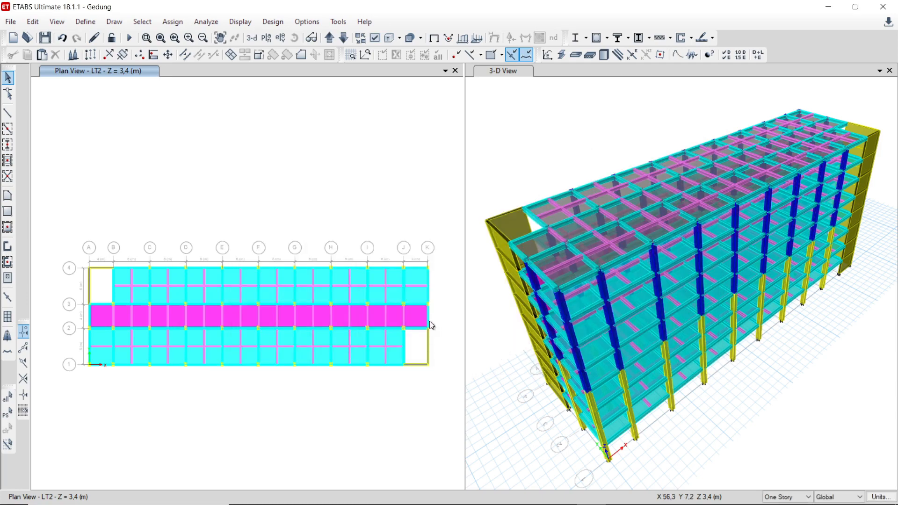
Step: Check the model's modal case definitions and accept them
click(85, 22)
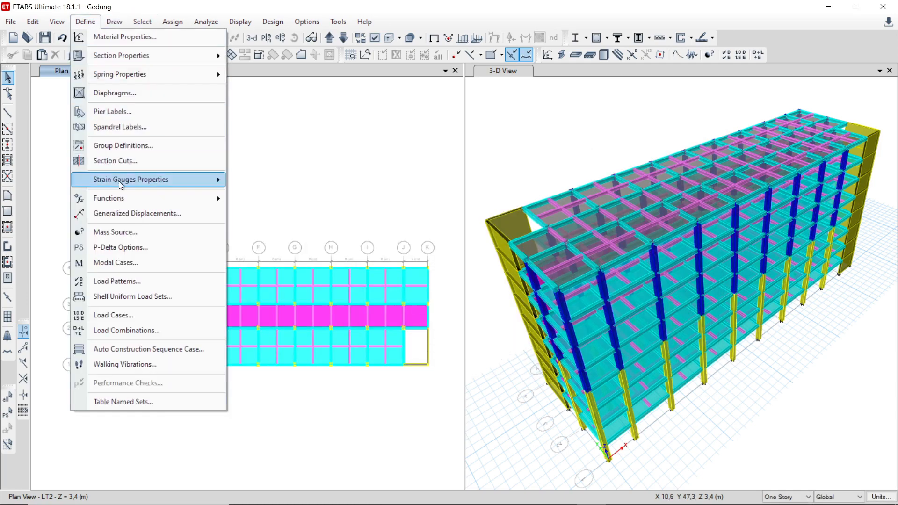
mouse_move(130, 198)
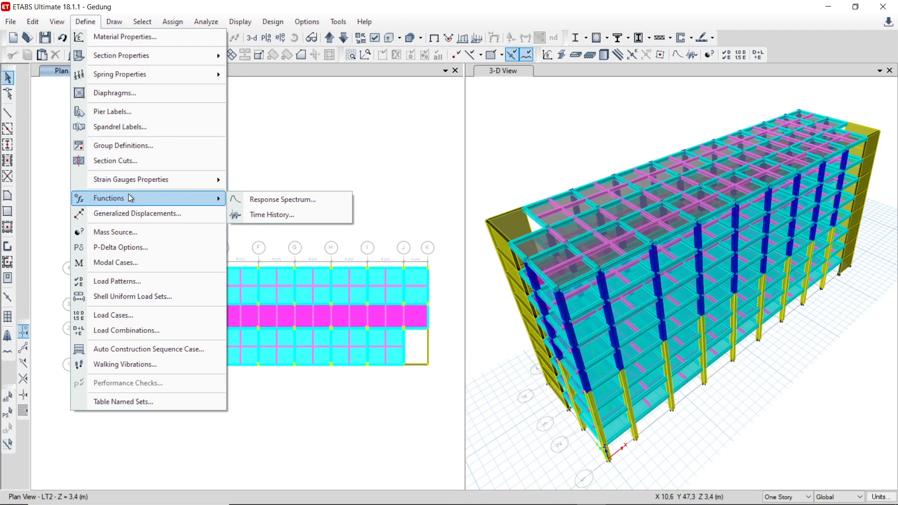
click(127, 264)
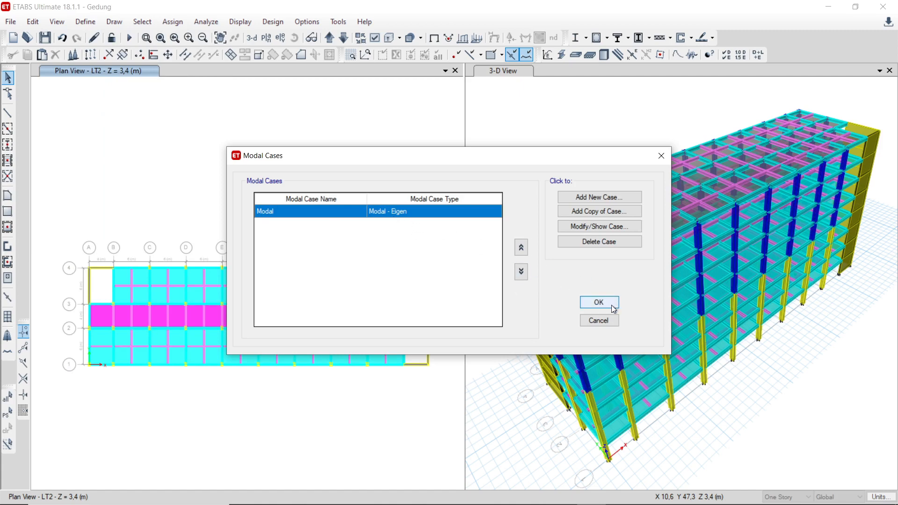
click(599, 303)
Step: Start a new load case from the load case definitions and review the available load case types
click(85, 21)
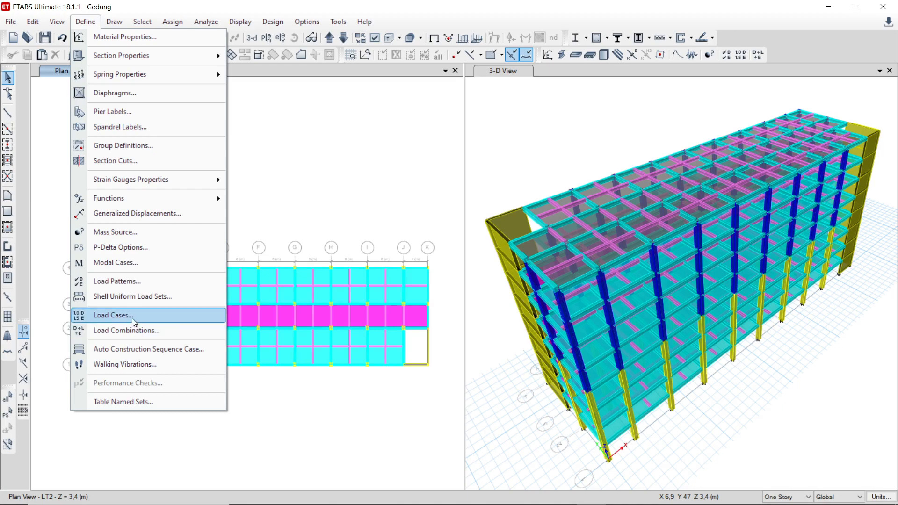
click(131, 318)
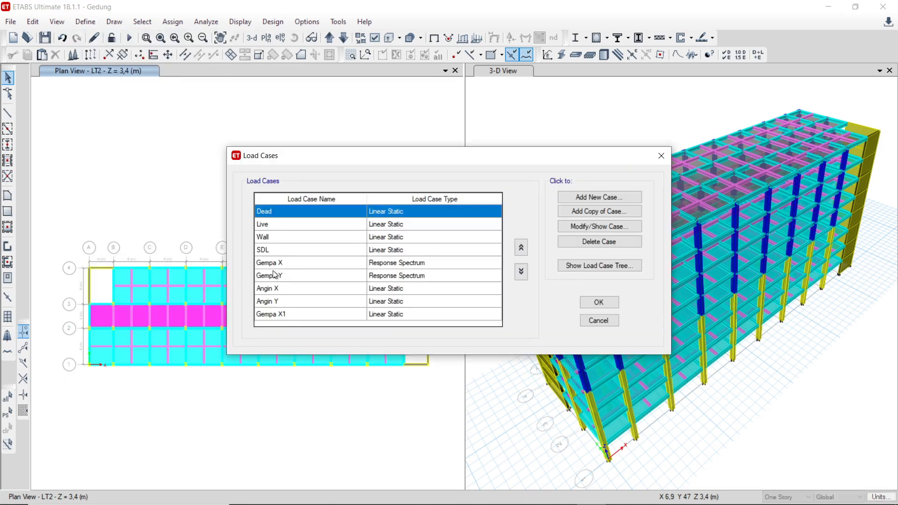
click(346, 224)
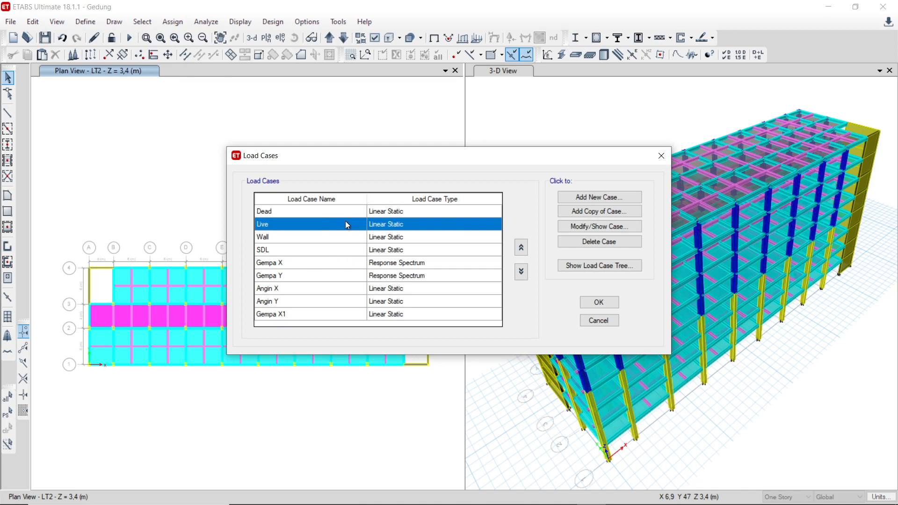
click(576, 200)
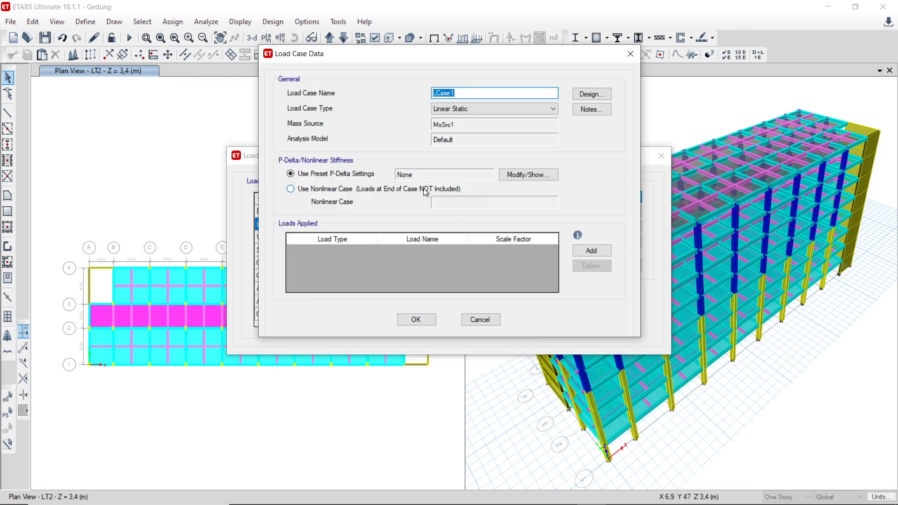
click(461, 111)
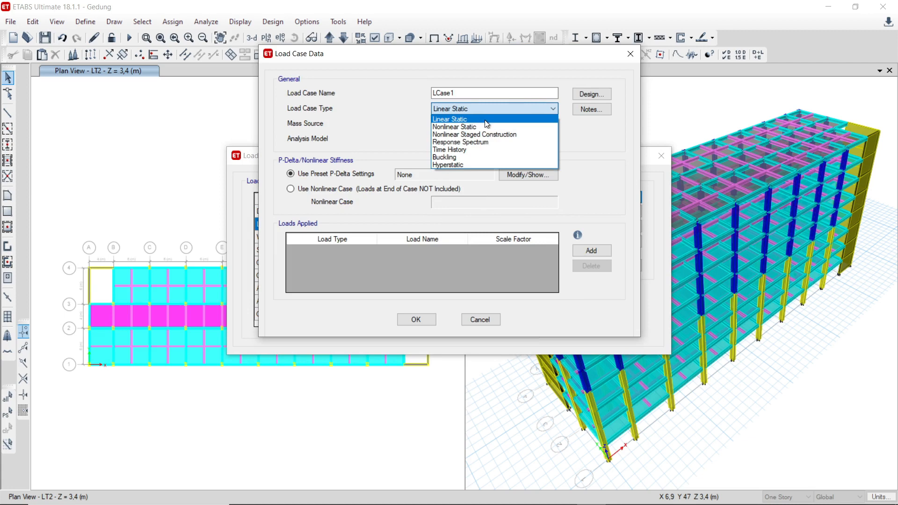
click(483, 315)
Step: Try the Time History type for the new load case, adding an applied load and reviewing the load patterns it can use
click(461, 114)
click(462, 151)
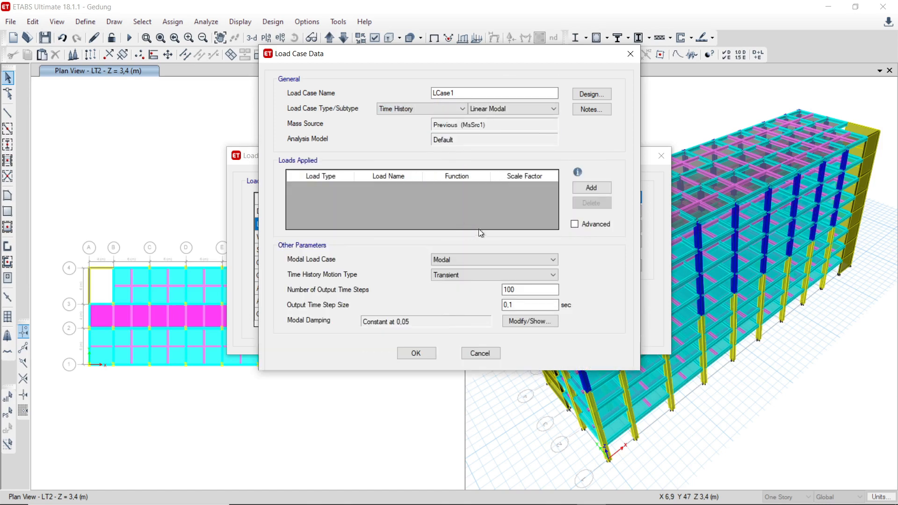
click(591, 187)
click(410, 189)
click(409, 189)
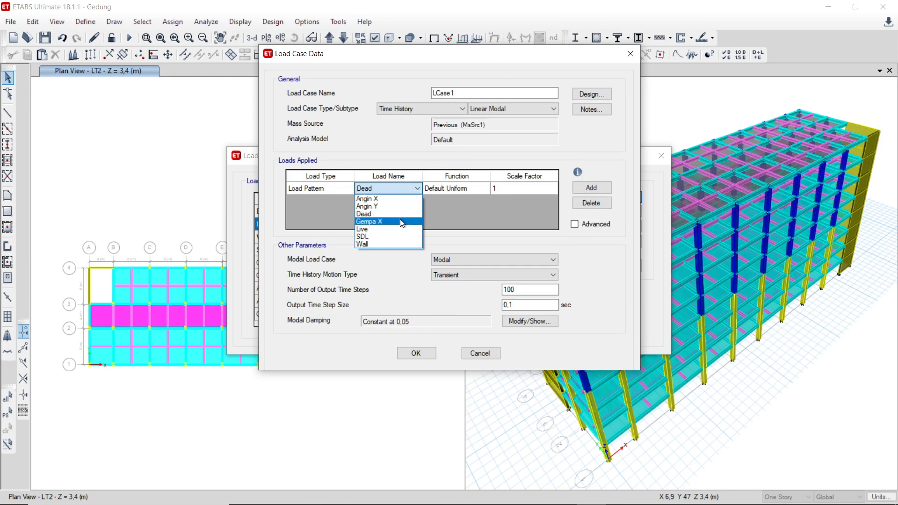
click(447, 218)
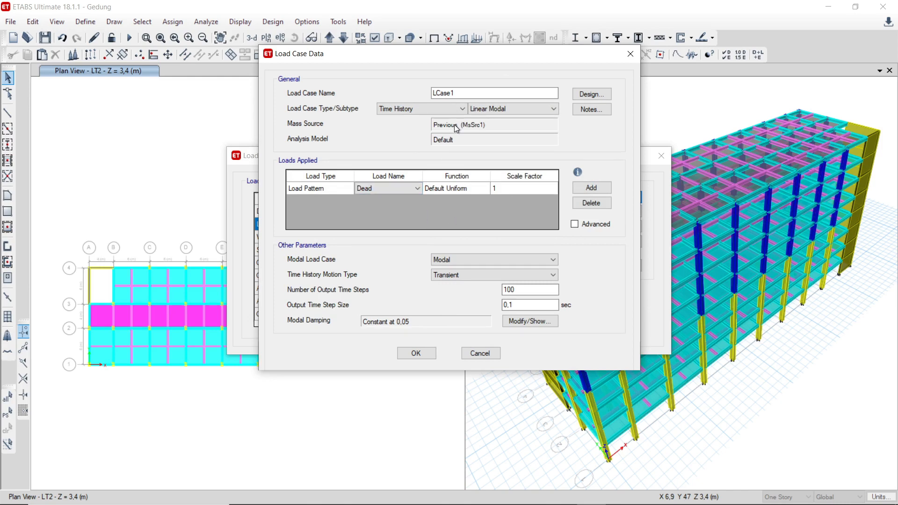
Step: Switch the new load case to Response Spectrum and add an acceleration load in direction U1
click(430, 109)
click(428, 142)
click(591, 188)
click(408, 186)
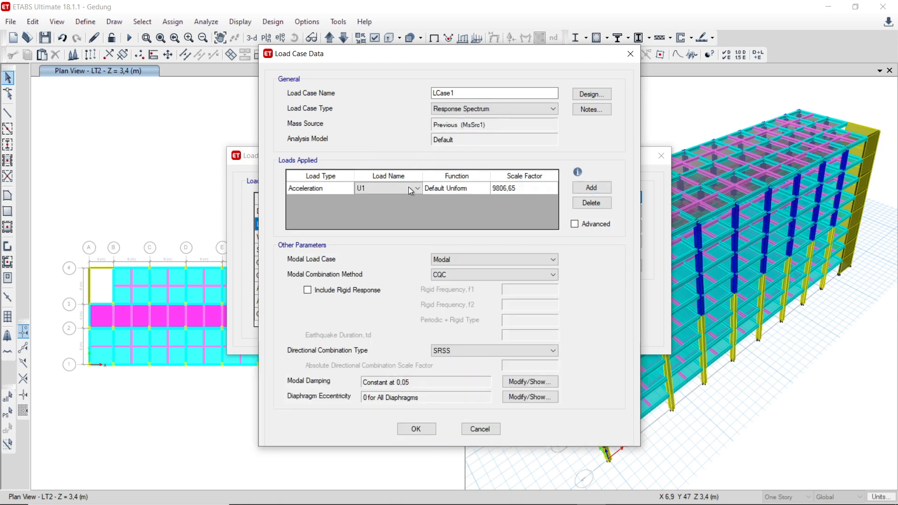
click(408, 186)
click(474, 211)
Step: Assign the SRPMK+DGK function to the U1 acceleration load, review its scale factor, and discard the new load case
click(459, 192)
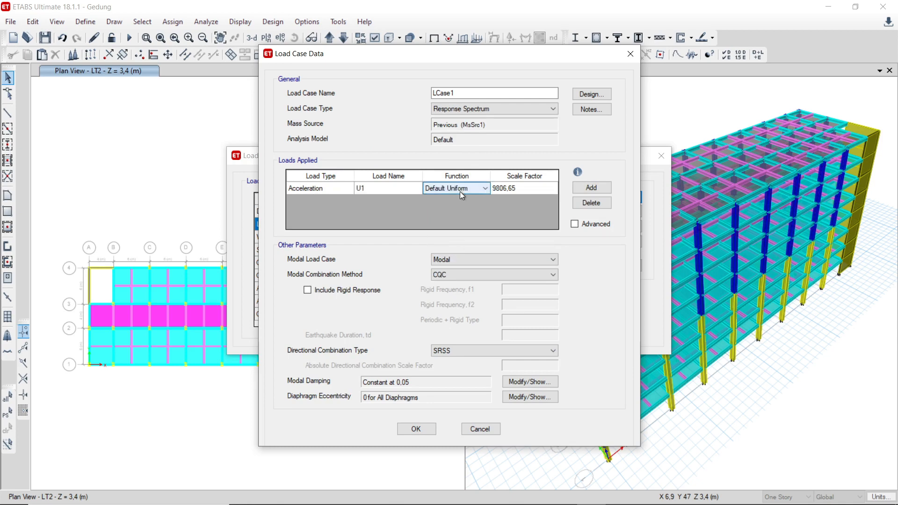
click(459, 191)
click(462, 206)
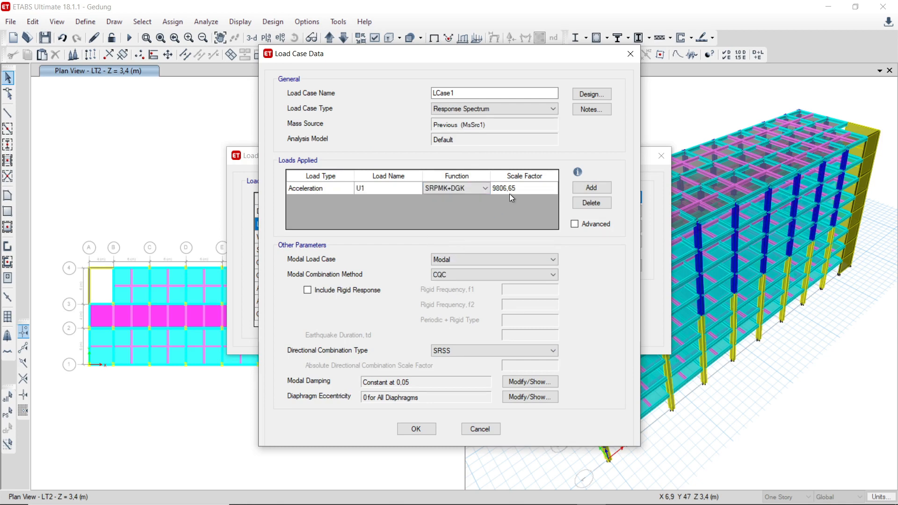
click(521, 188)
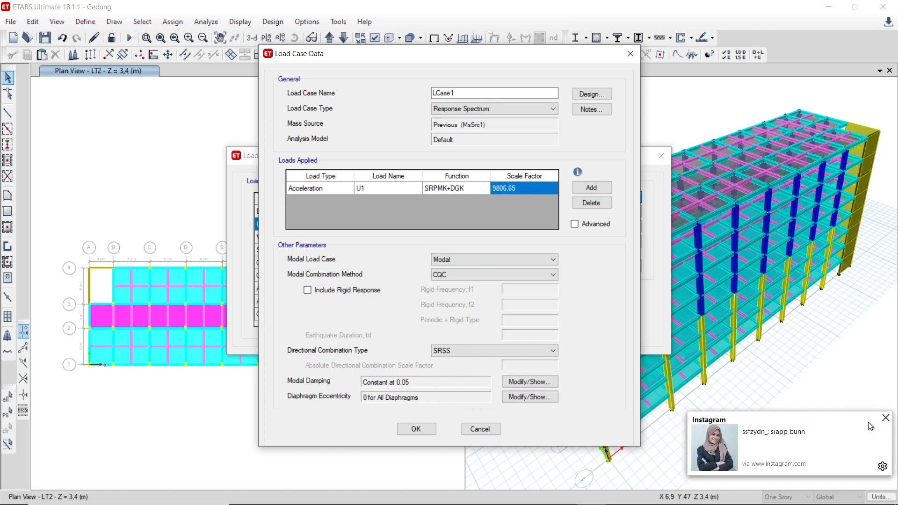
click(881, 418)
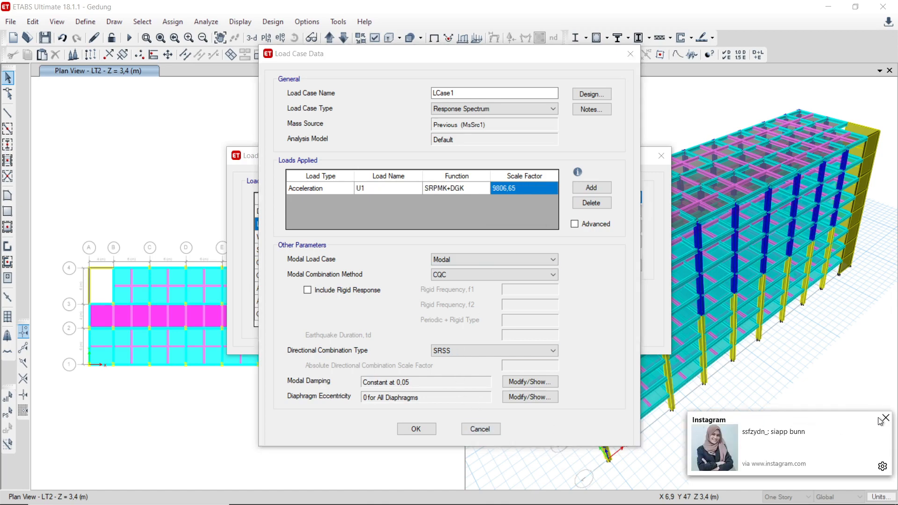
click(474, 430)
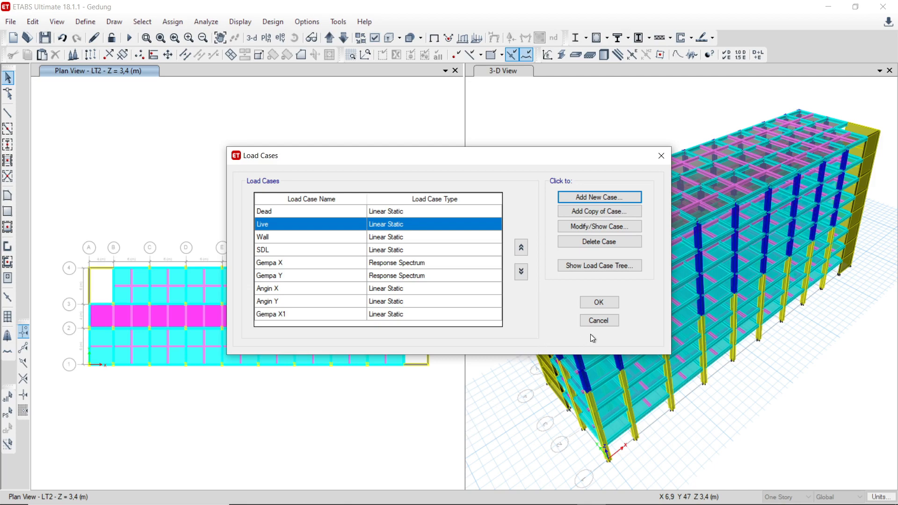
click(601, 322)
Step: Open the load combination definitions and look through the list of combinations
click(85, 22)
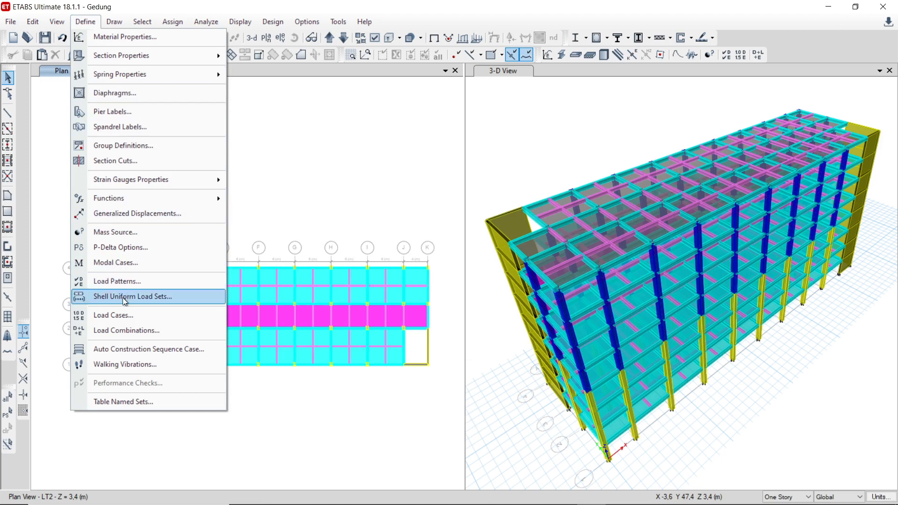
click(141, 331)
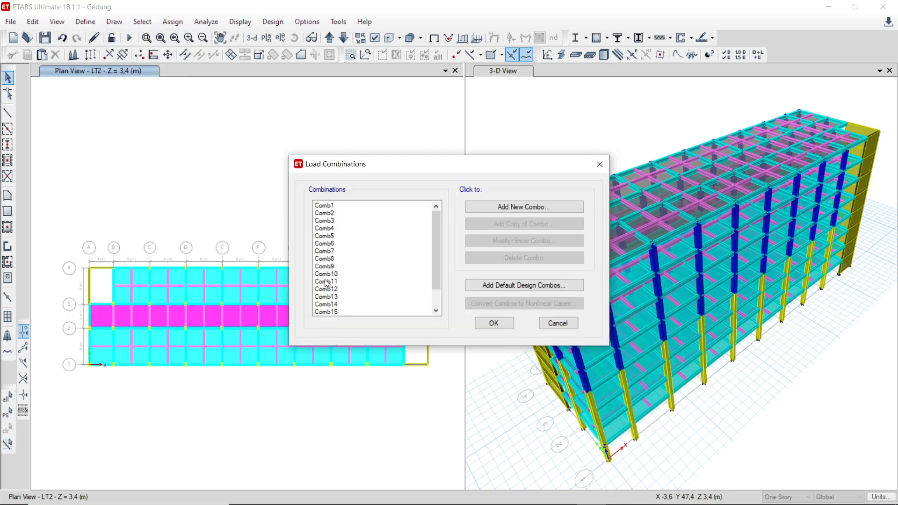
scroll(327, 282, down, 1)
scroll(353, 276, up, 1)
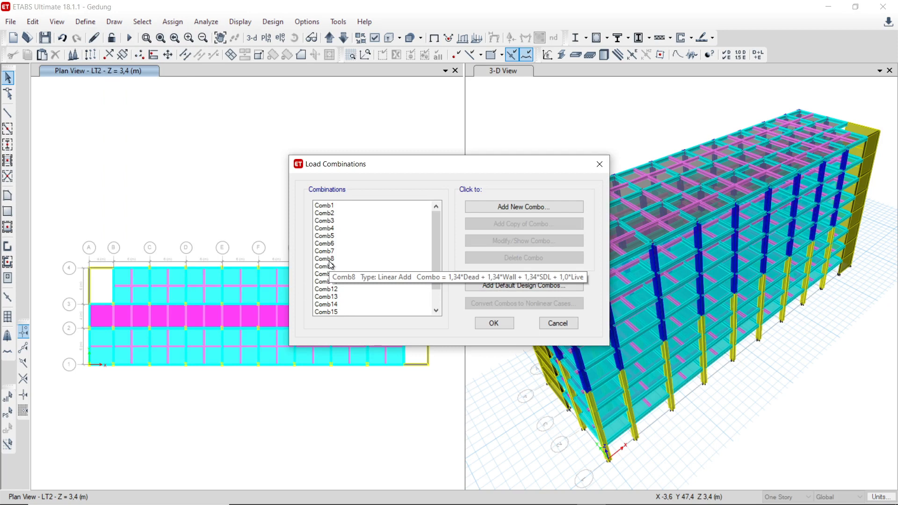
Step: Look through the combination list from Comb1 to Comb18 and review the load names and scale factors in Comb1
click(328, 205)
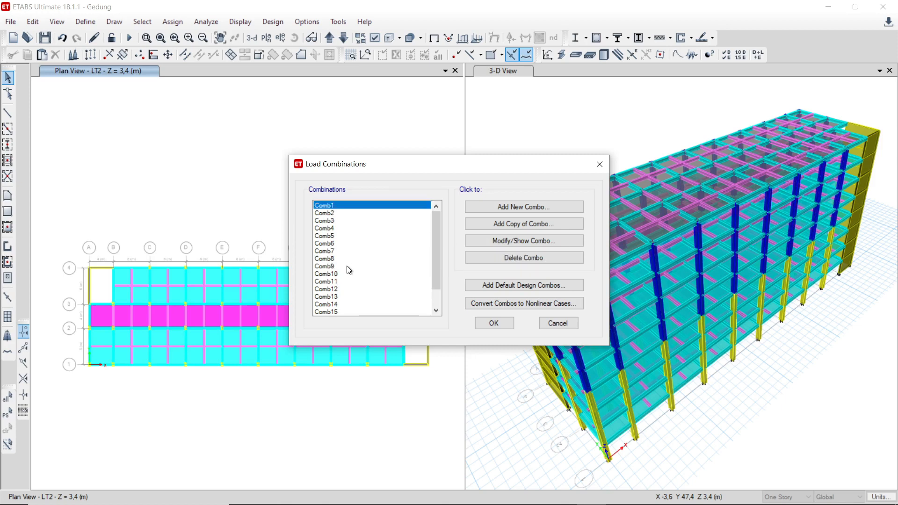
scroll(348, 269, down, 1)
click(332, 312)
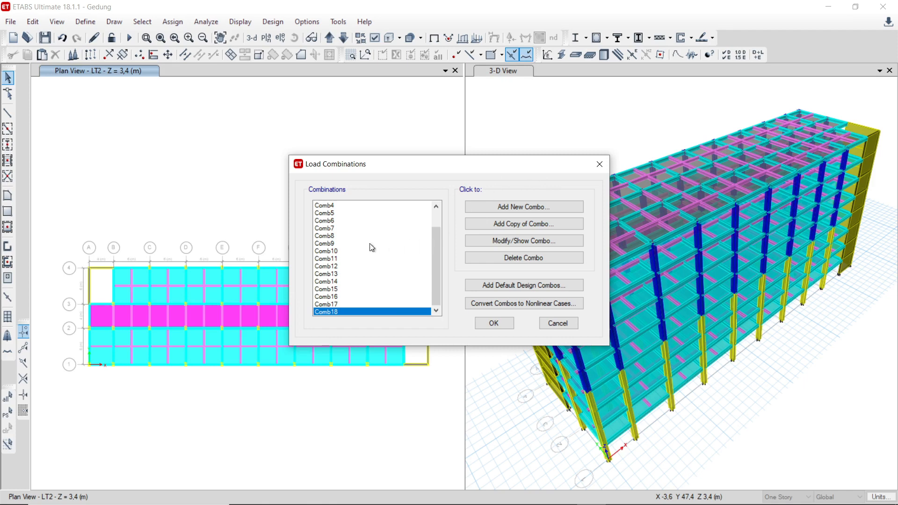
scroll(371, 248, up, 2)
click(325, 206)
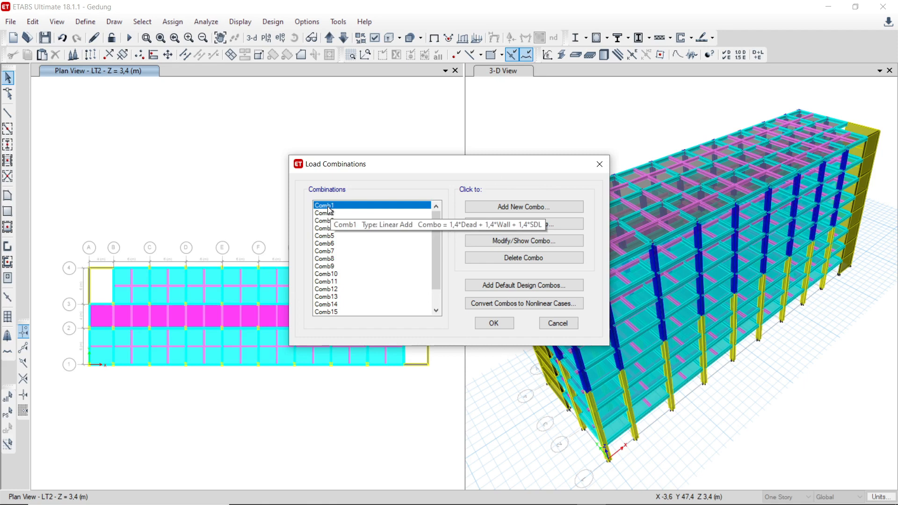
click(477, 240)
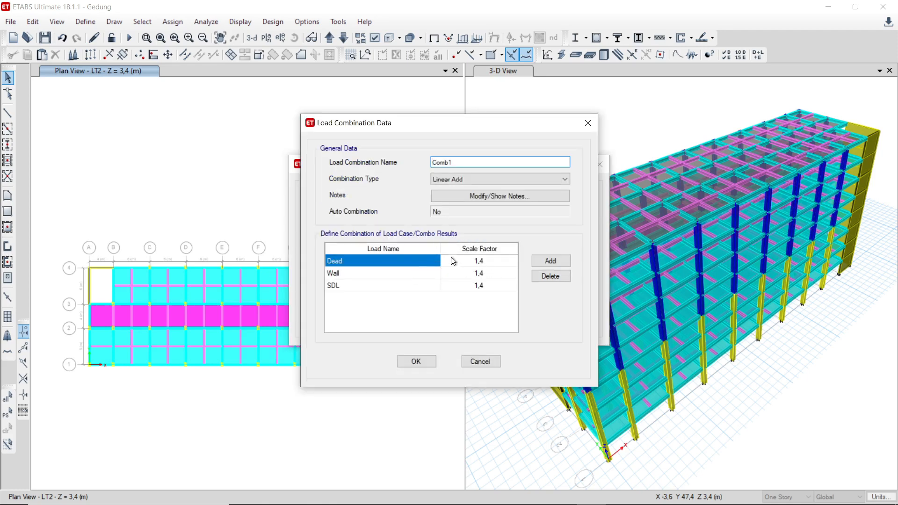
click(427, 362)
Step: Review the load names and scale factors in Comb2, then close the load combination definitions
click(340, 214)
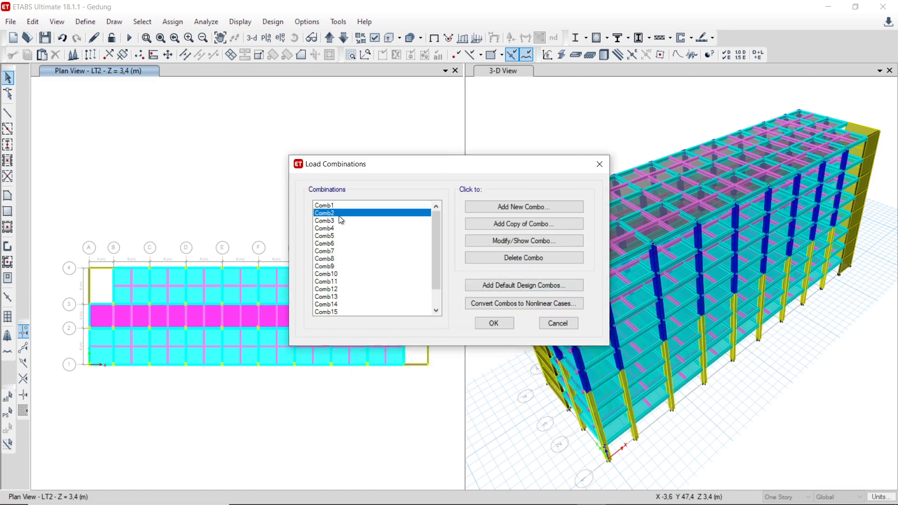
click(518, 245)
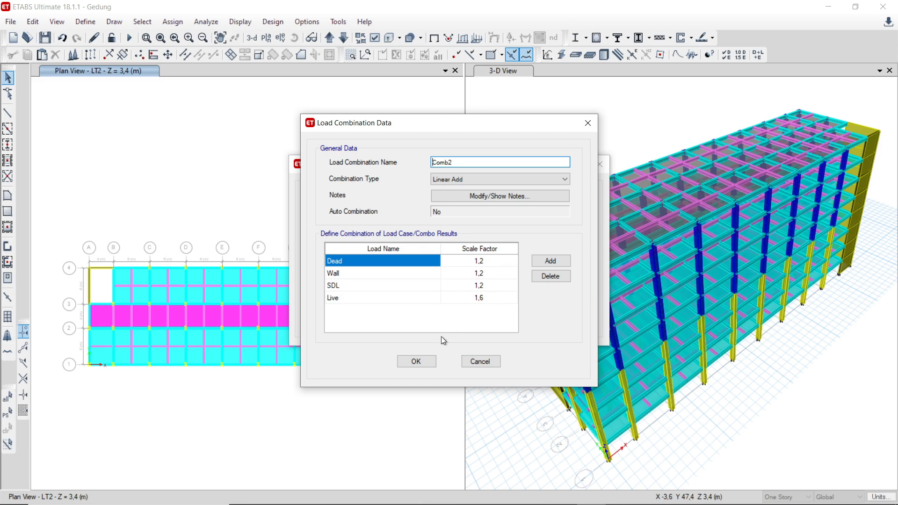
click(415, 361)
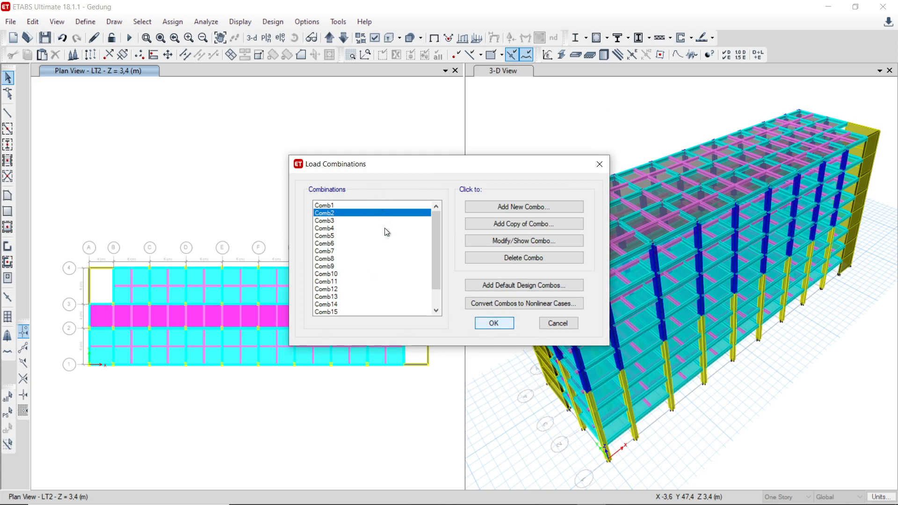
drag(432, 251, 438, 280)
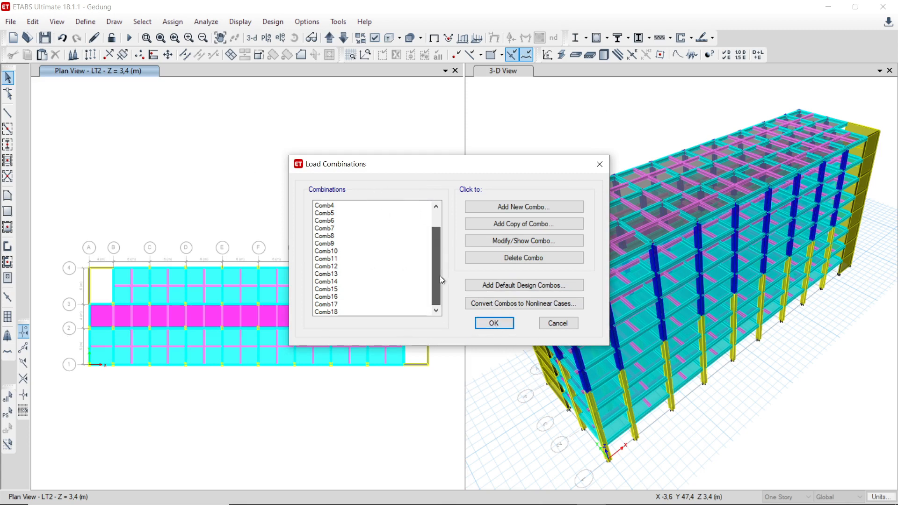
click(494, 324)
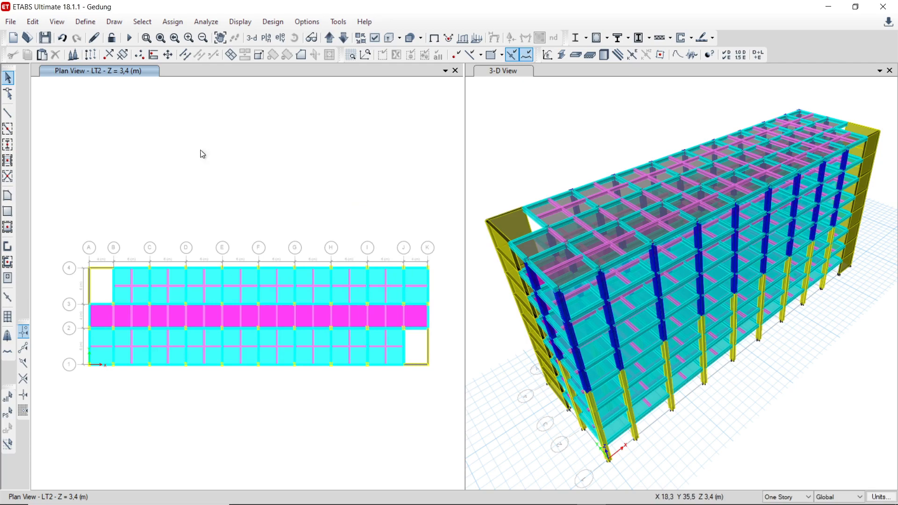
Step: Open the response spectrum function definitions and display the RS SRPMK+DGK spectrum
click(86, 22)
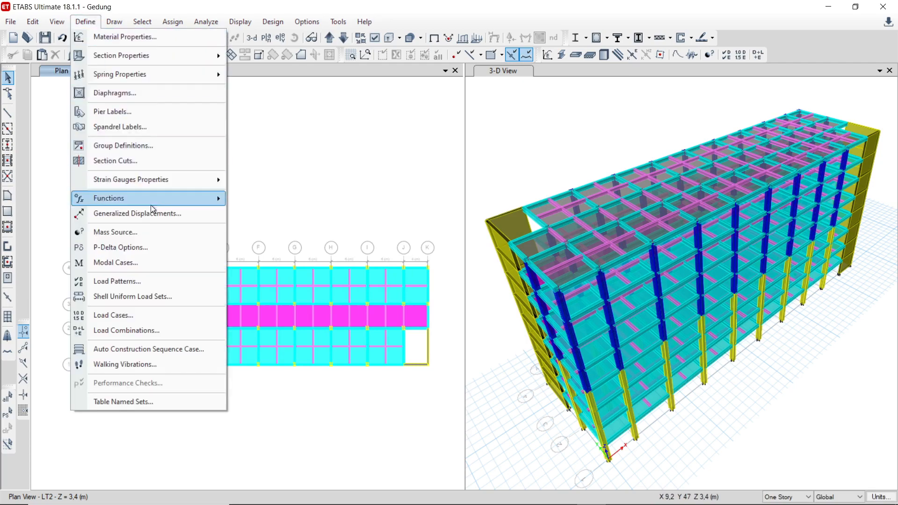
mouse_move(179, 204)
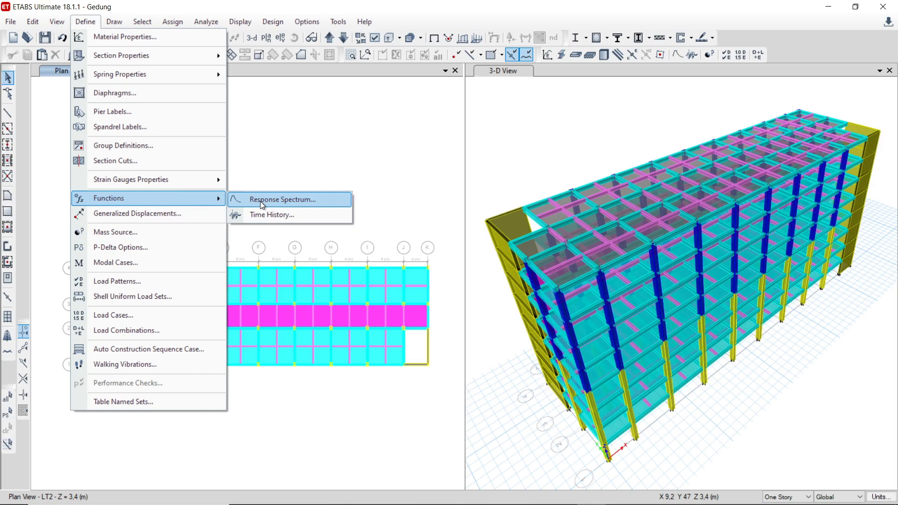
click(293, 202)
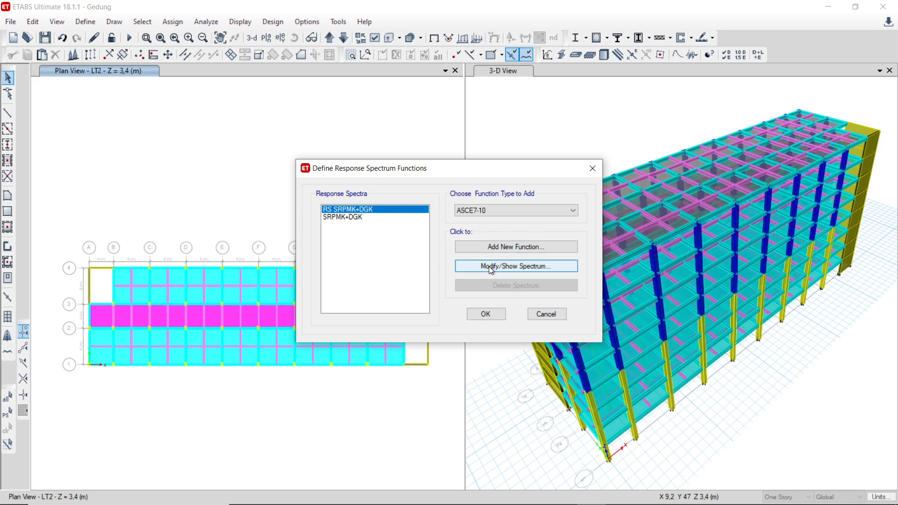
click(508, 211)
click(508, 211)
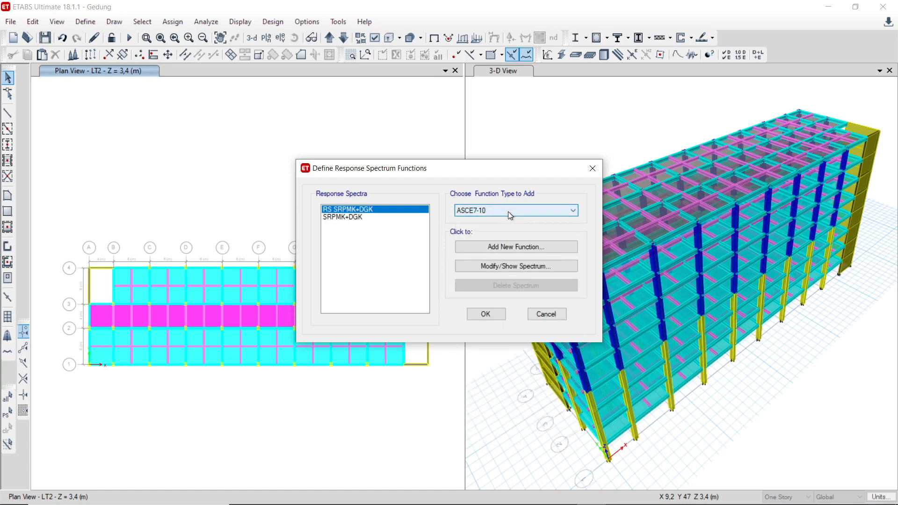
click(508, 265)
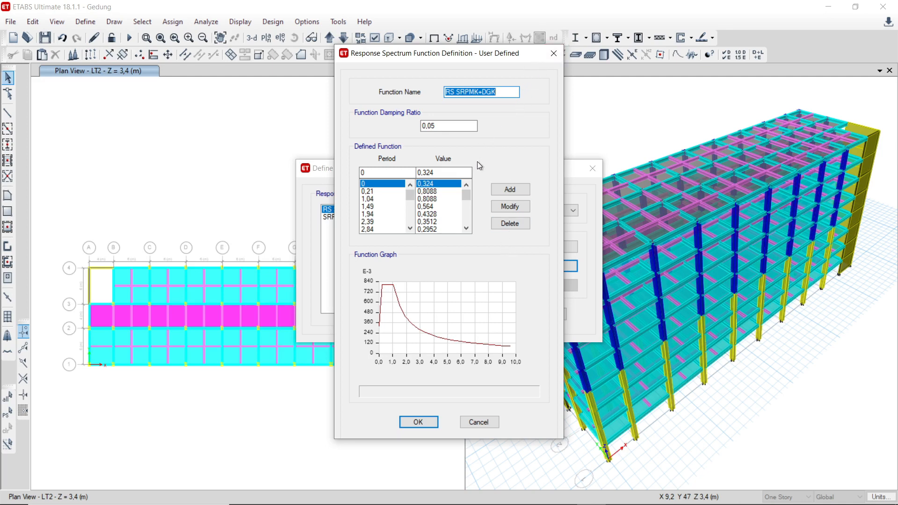
Step: Examine the first period and value points of the RS SRPMK+DGK spectrum and close its definition
drag(435, 172, 426, 171)
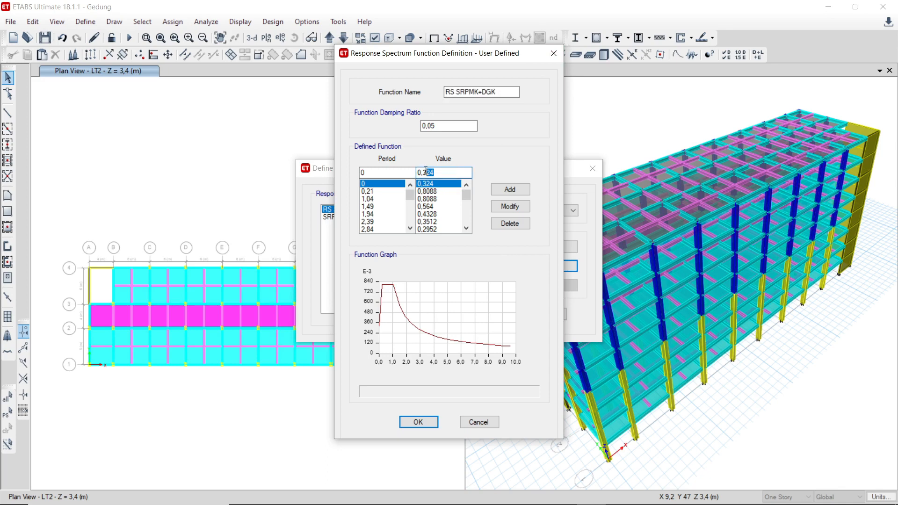
drag(487, 53, 538, 53)
drag(440, 318, 490, 305)
click(489, 198)
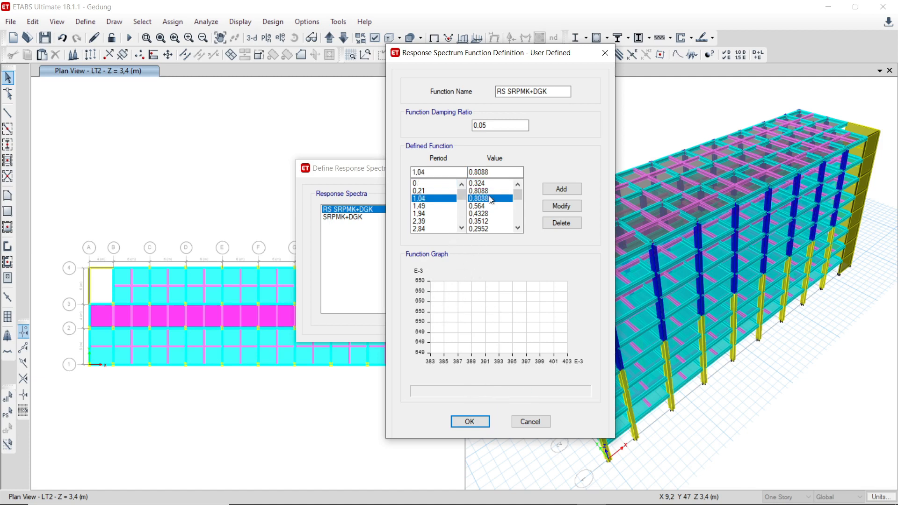
click(490, 192)
click(486, 183)
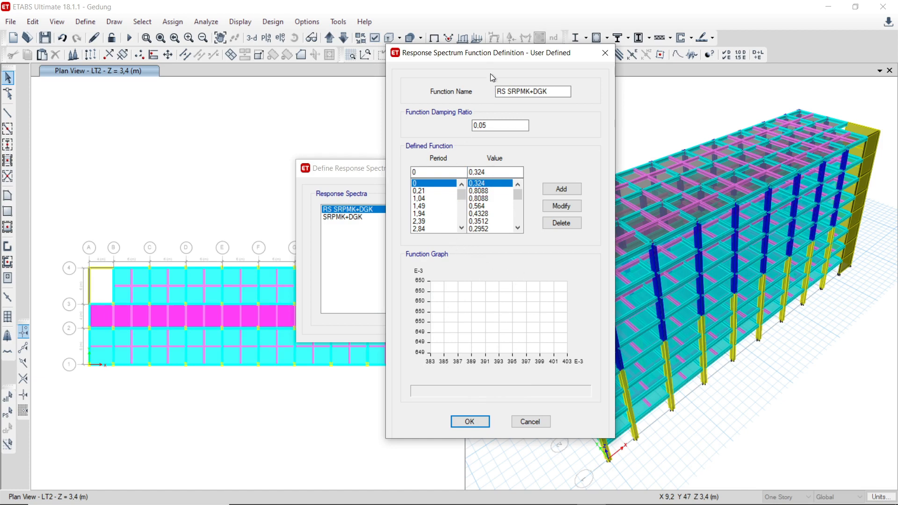
drag(484, 53, 377, 58)
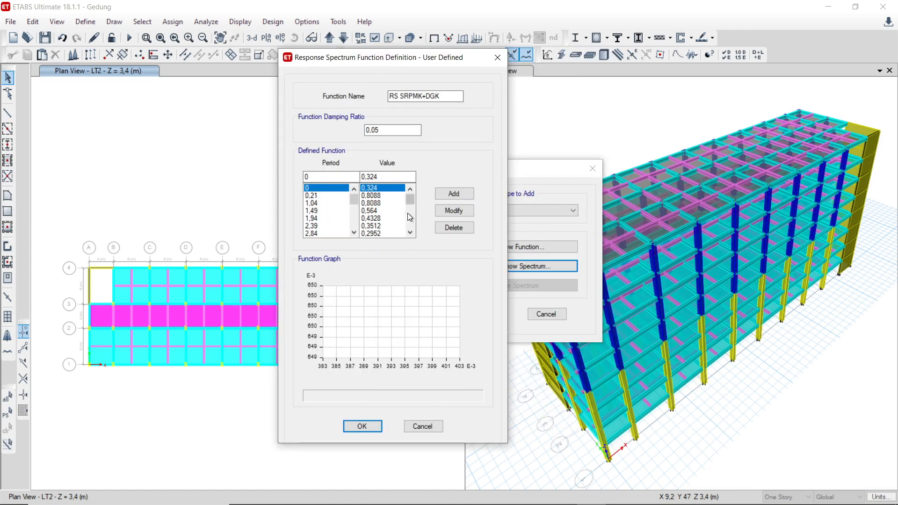
click(494, 58)
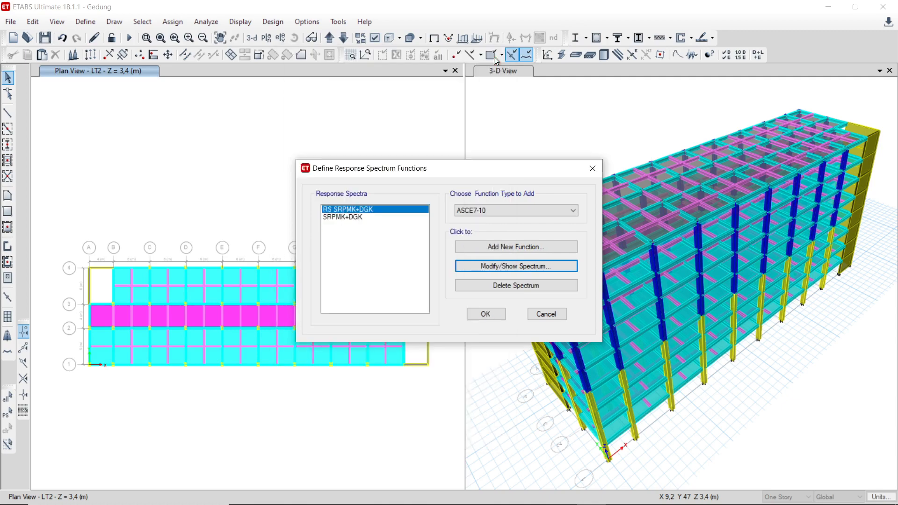
Step: Review the parameters of a new ASCE7-10 response spectrum function, then discard it and close the function definitions
click(489, 252)
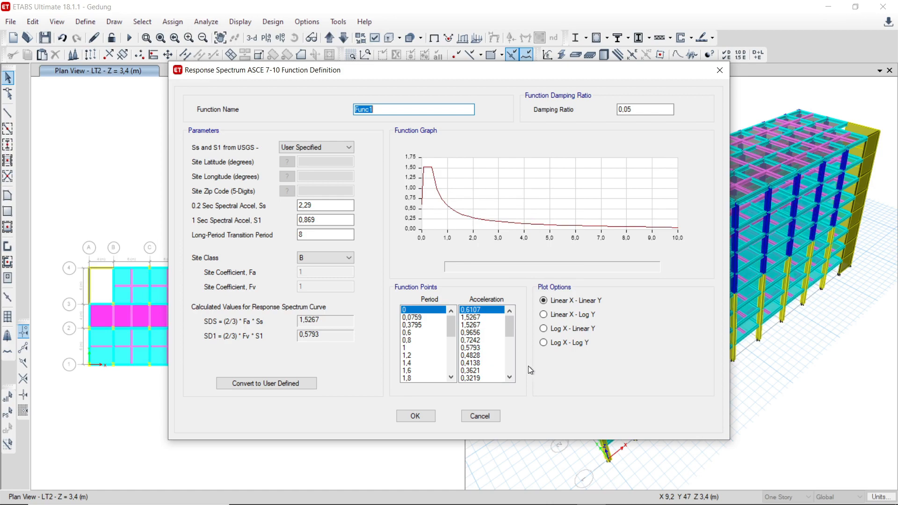
click(491, 417)
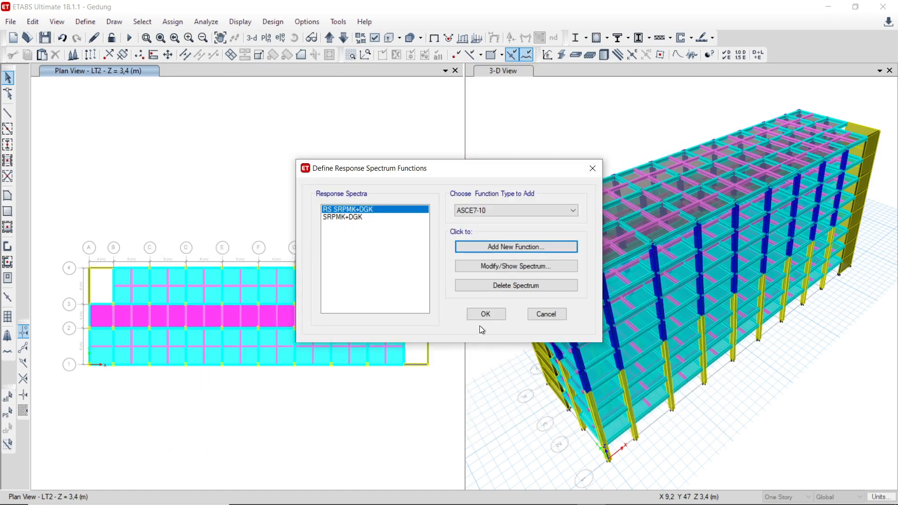
click(540, 314)
click(86, 22)
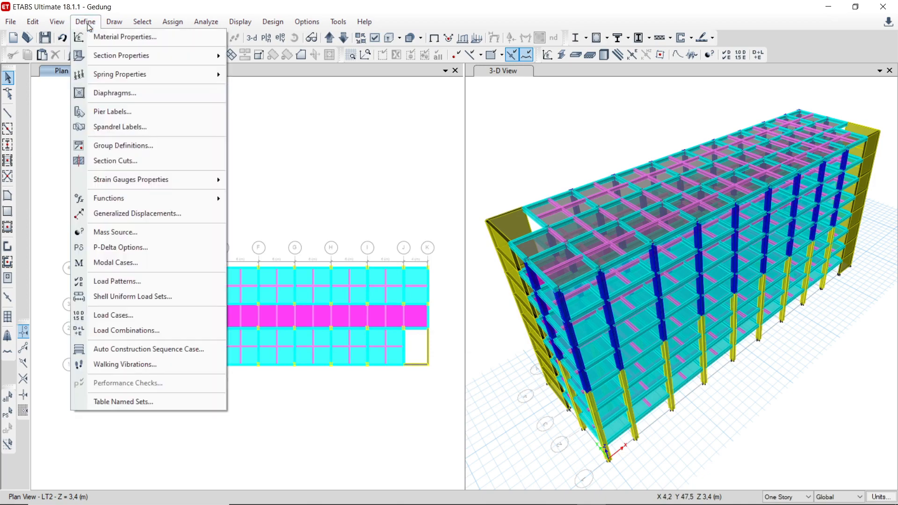
click(114, 22)
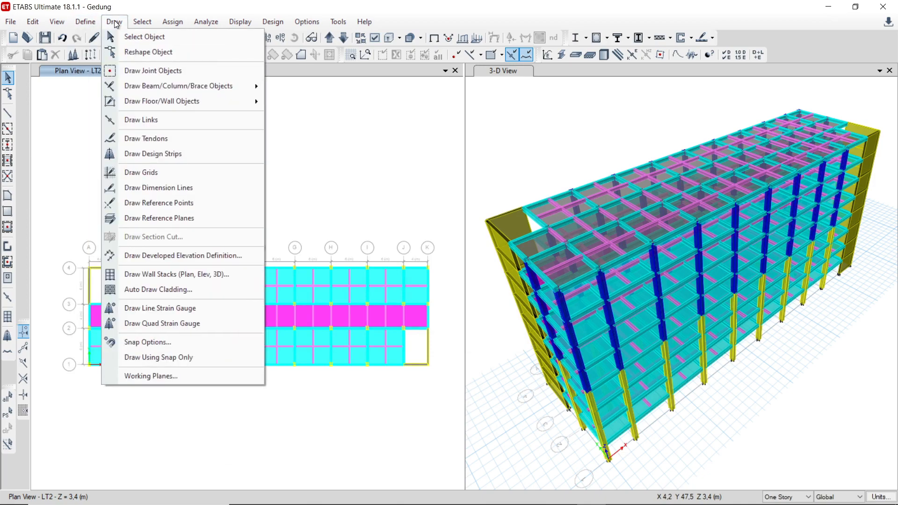
click(114, 22)
click(86, 22)
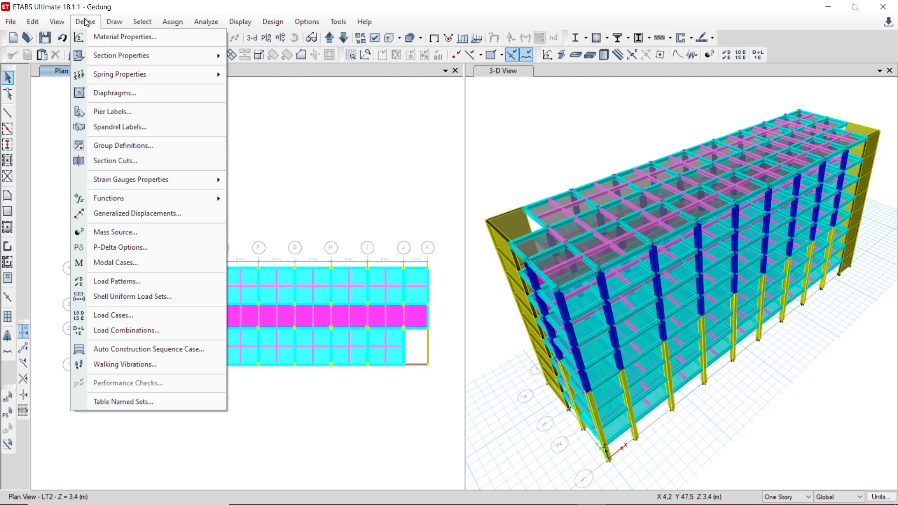
click(305, 150)
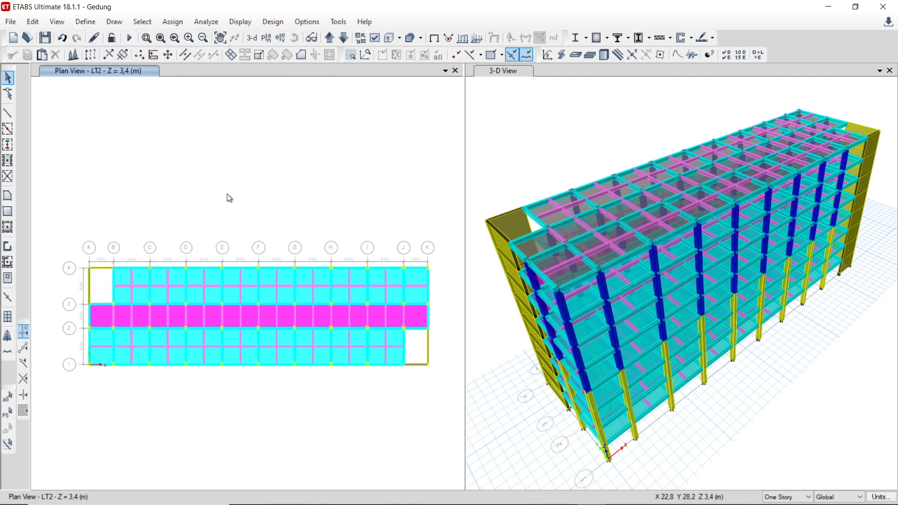
middle_drag(190, 222, 167, 184)
middle_drag(299, 228, 289, 177)
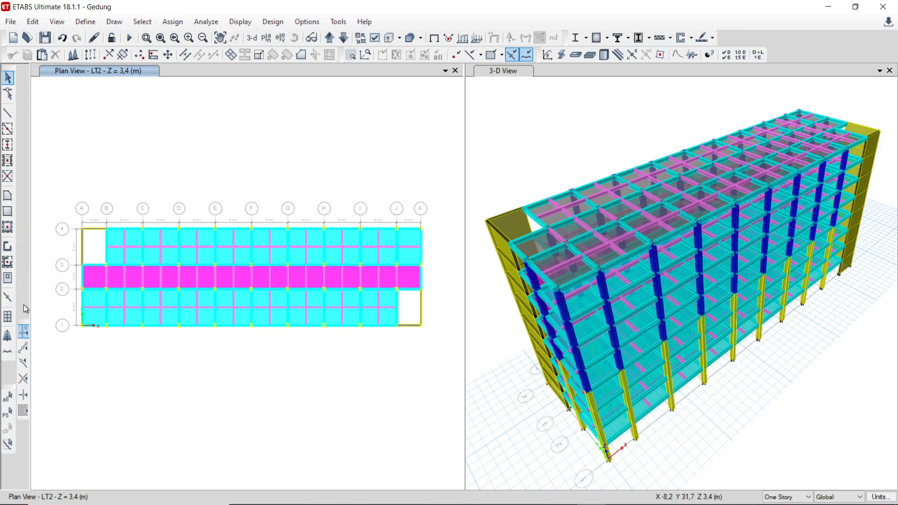
mouse_move(358, 148)
middle_down()
mouse_move(311, 144)
mouse_move(343, 143)
mouse_move(326, 142)
middle_up()
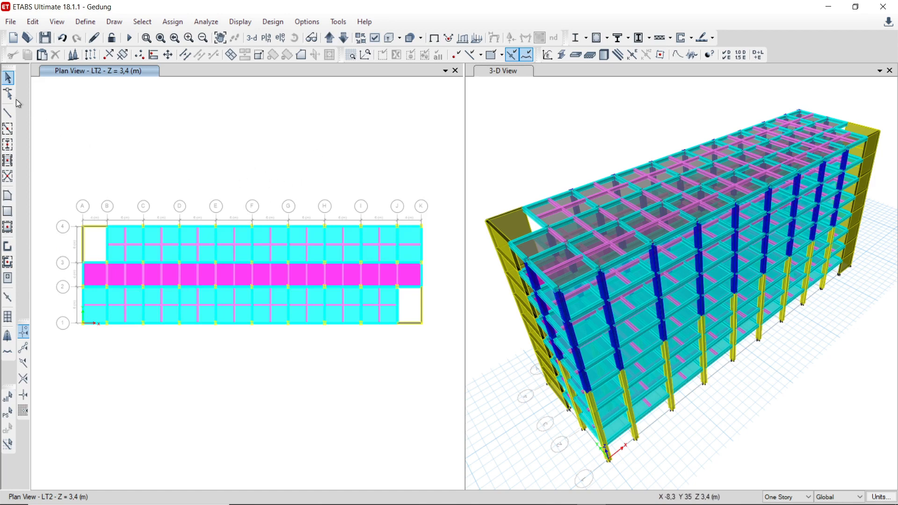
middle_drag(208, 147, 223, 155)
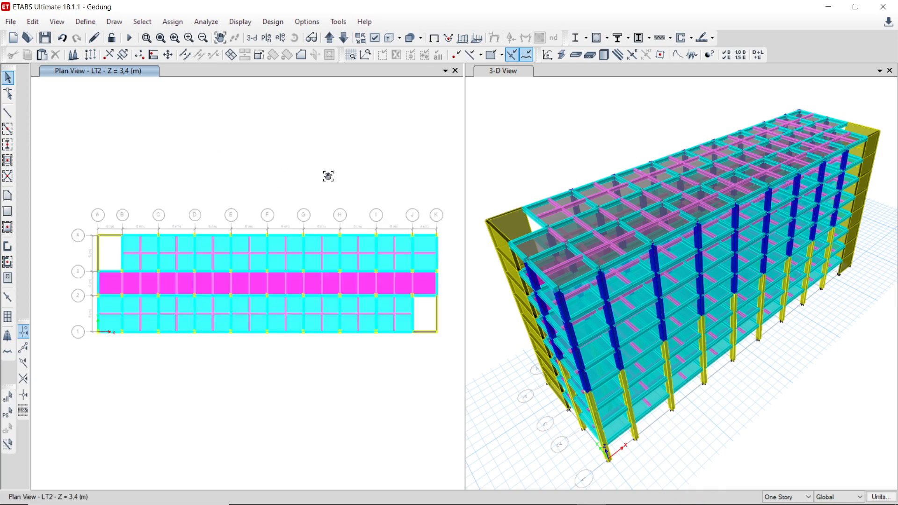
middle_drag(328, 176, 331, 156)
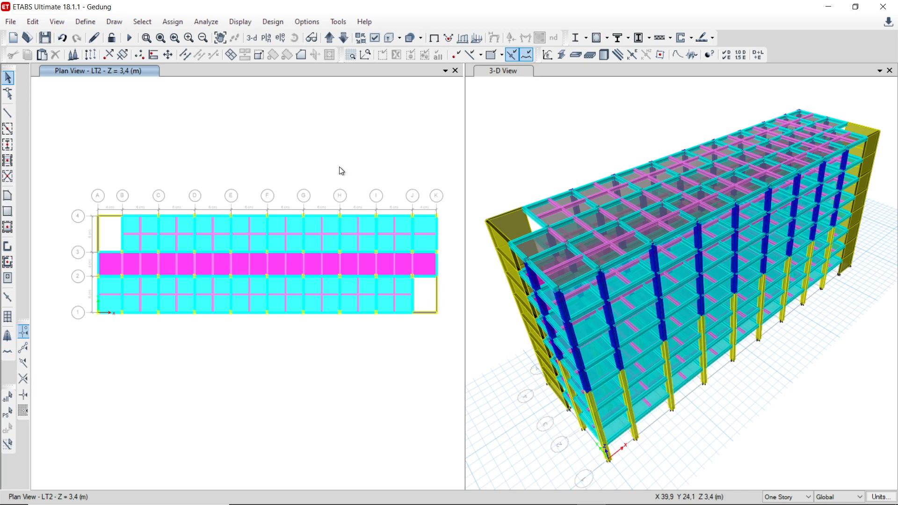
mouse_move(344, 158)
middle_down()
mouse_move(324, 150)
mouse_move(356, 164)
mouse_move(327, 169)
mouse_move(351, 173)
mouse_move(351, 161)
mouse_move(336, 158)
middle_up()
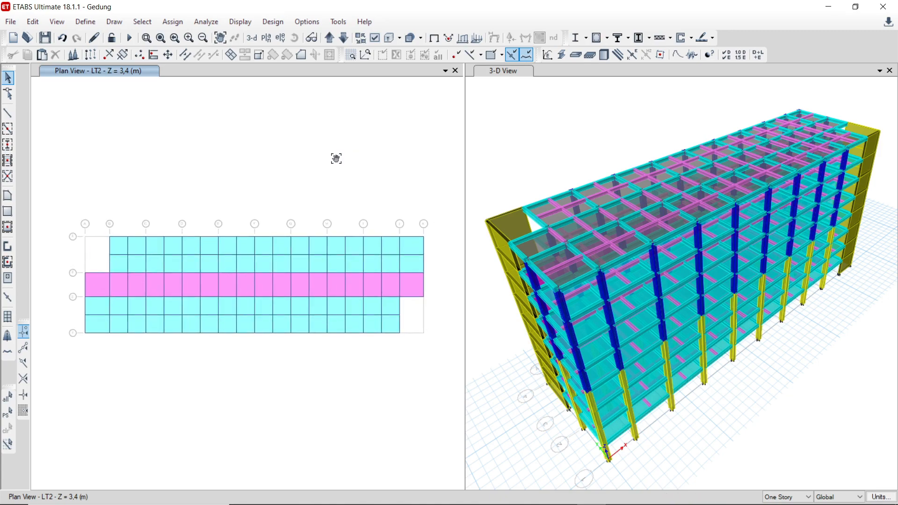
middle_drag(337, 158, 335, 157)
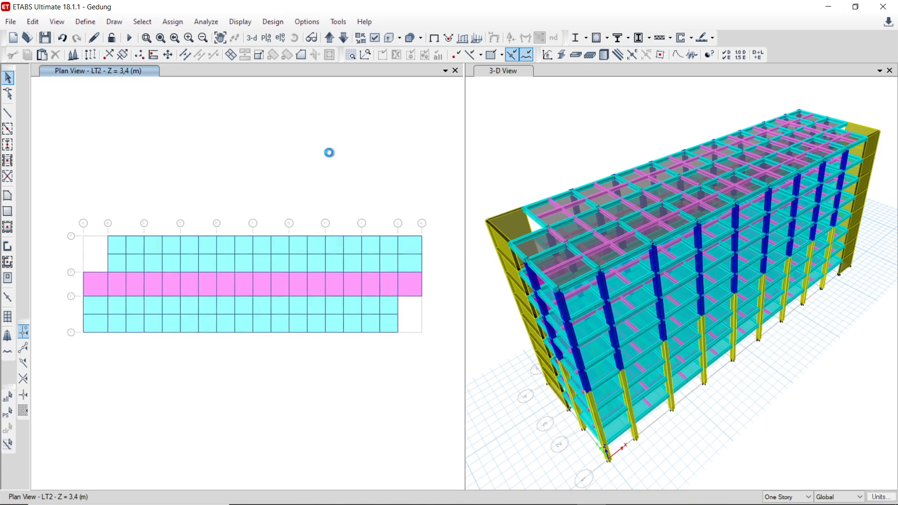